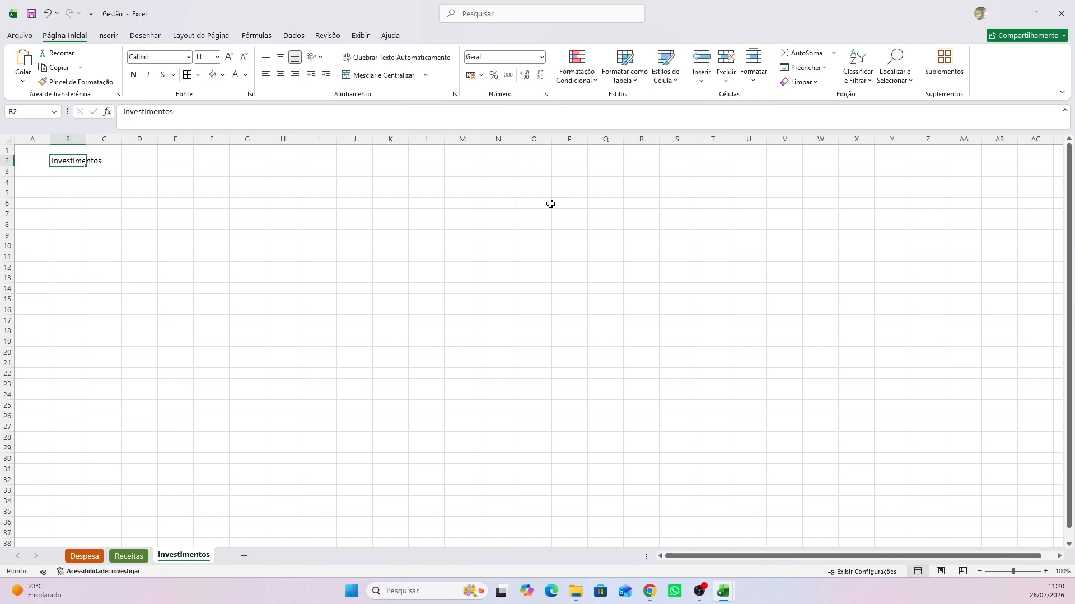
Enter the column headers Data, Valor and Prazo in cells B3, C3 and D3 of the Investimentos sheet
{"action": "key", "text": "Down"}
{"action": "type", "text": "Data"}
{"action": "key", "text": "ctrl+Return"}
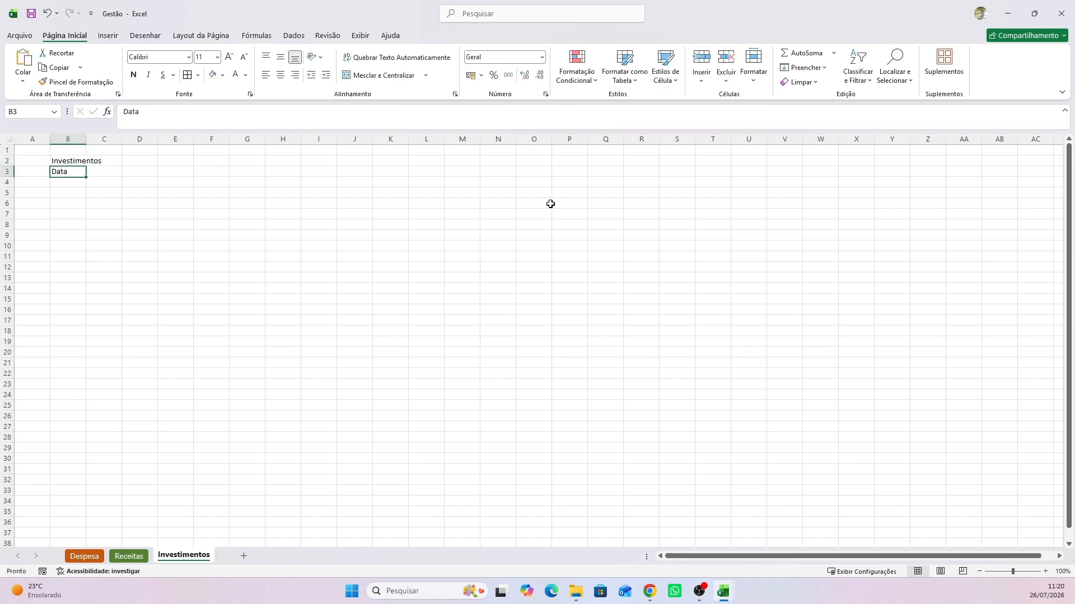
{"action": "key", "text": "Right"}
{"action": "type", "text": "Valor"}
{"action": "key", "text": "ctrl+Return"}
{"action": "key", "text": "Right"}
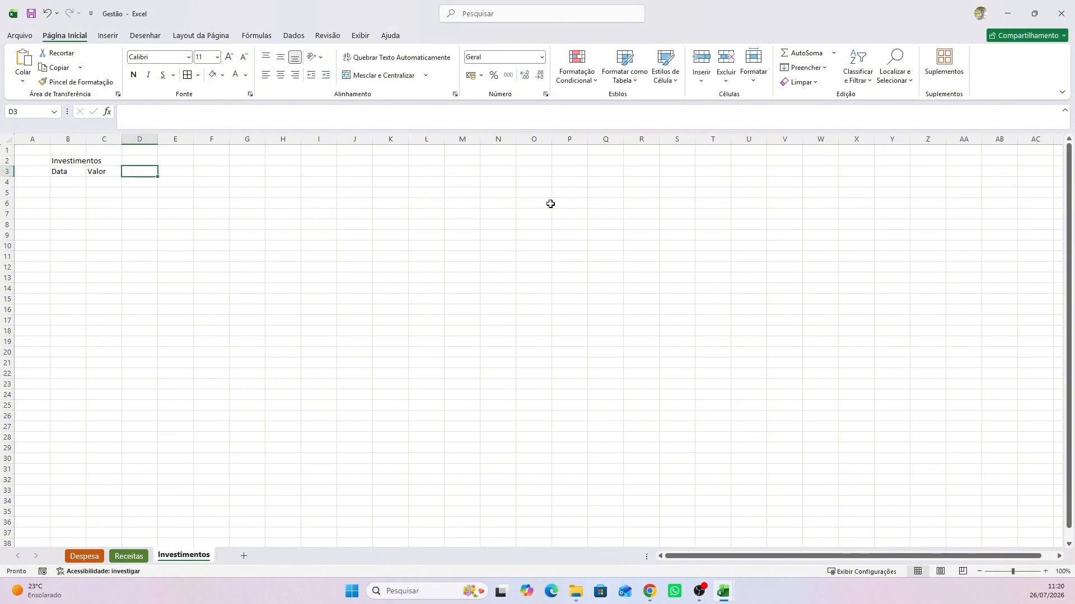
{"action": "type", "text": "Prazo"}
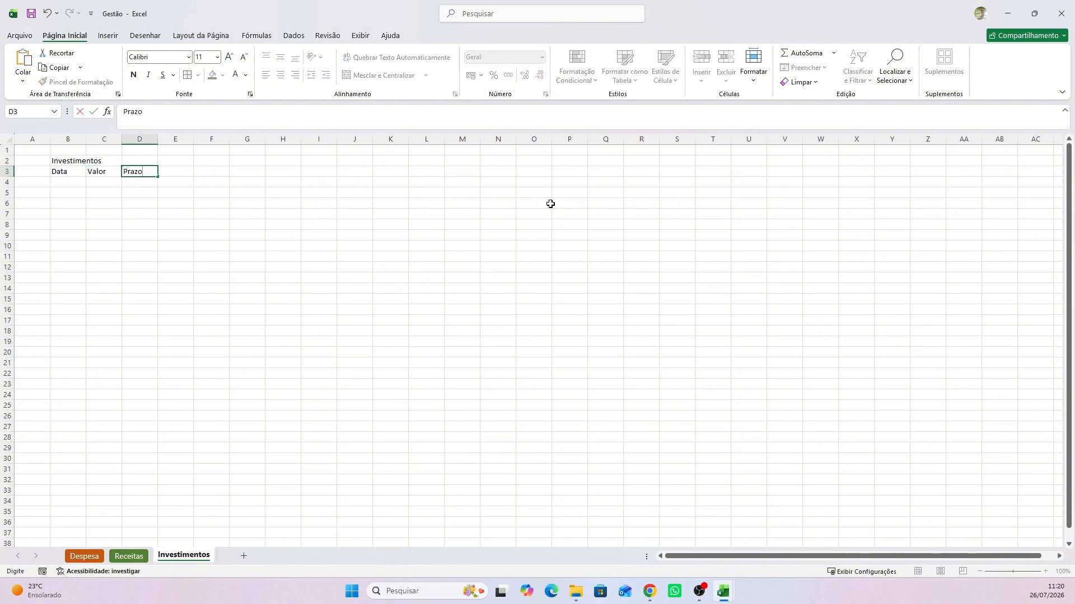
{"action": "key", "text": "Return"}
{"action": "key", "text": "Up"}
{"action": "key", "text": "Right"}
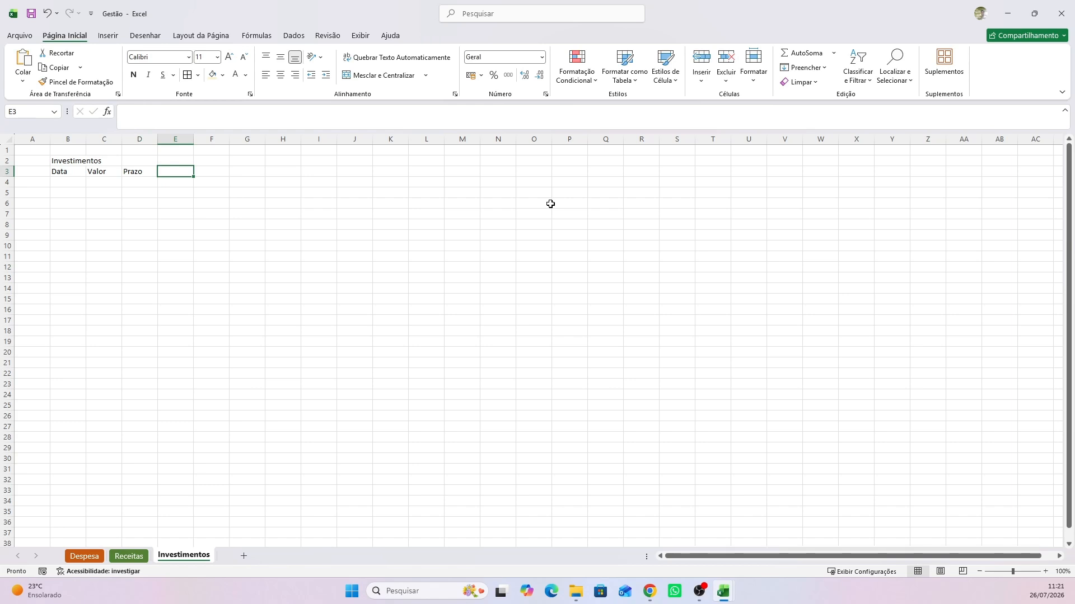
Complete the header row with Taxa, Rendimento, Total Resgatado and Data Resgate in cells E3 through H3
{"action": "type", "text": "Taxa"}
{"action": "key", "text": "Tab"}
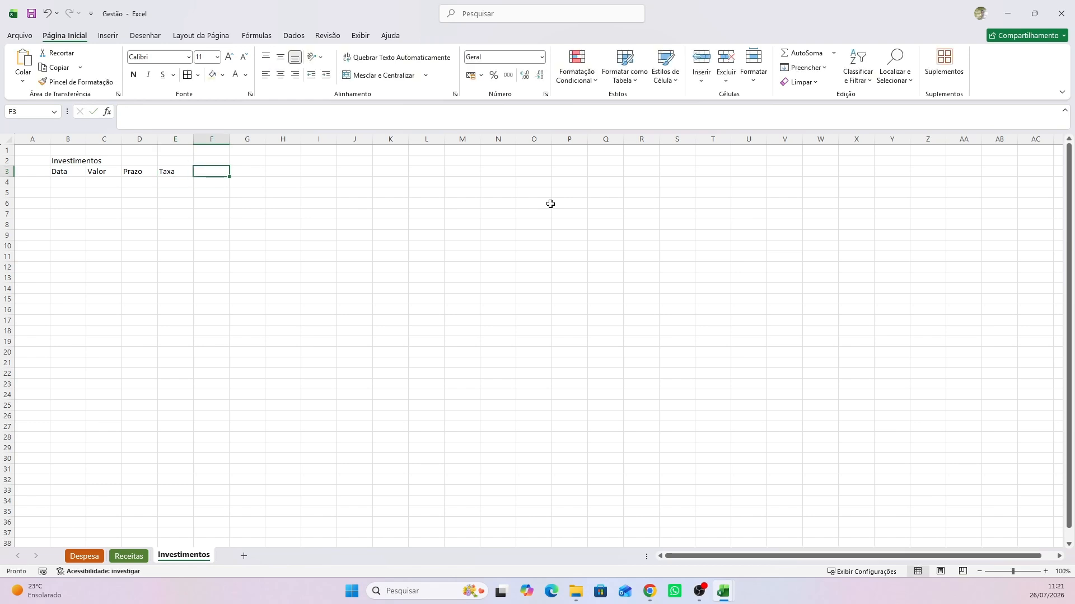
{"action": "type", "text": "Rendimento"}
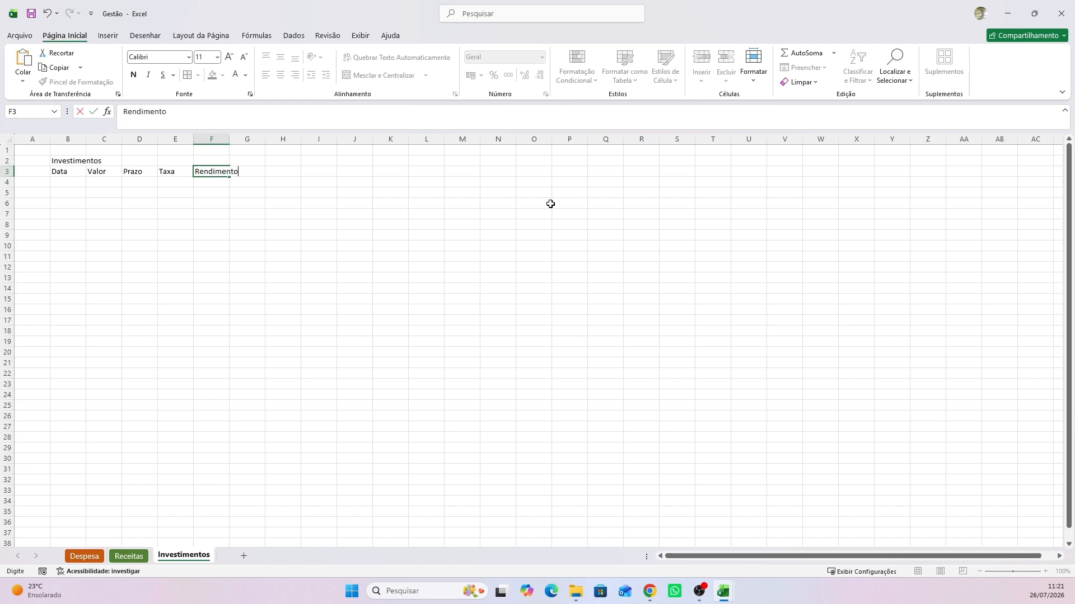
{"action": "key", "text": "ctrl+Return"}
{"action": "key", "text": "Tab"}
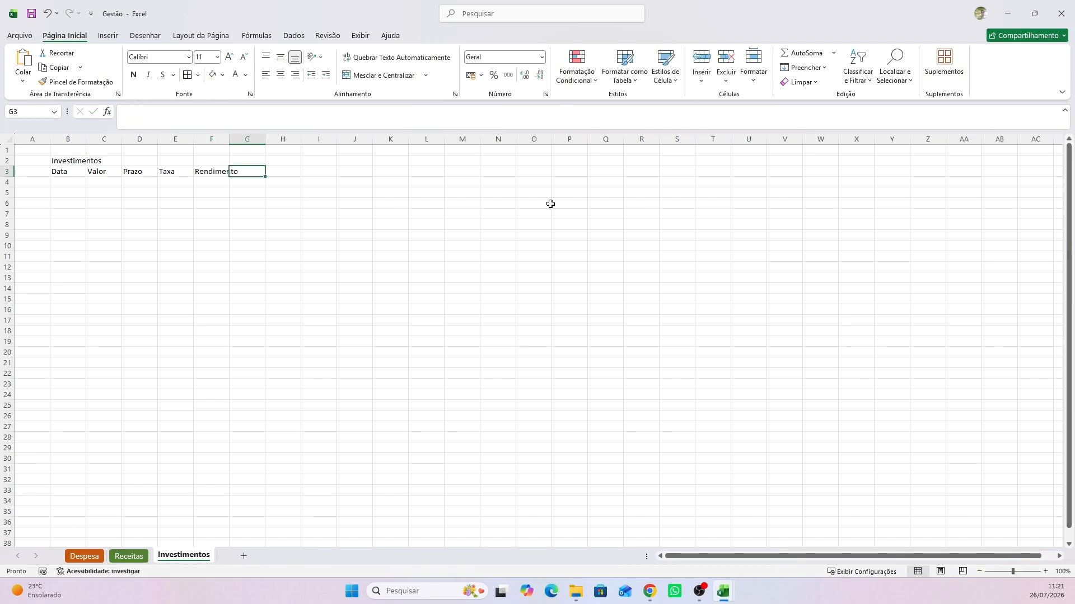
{"action": "type", "text": "Total Resgatado"}
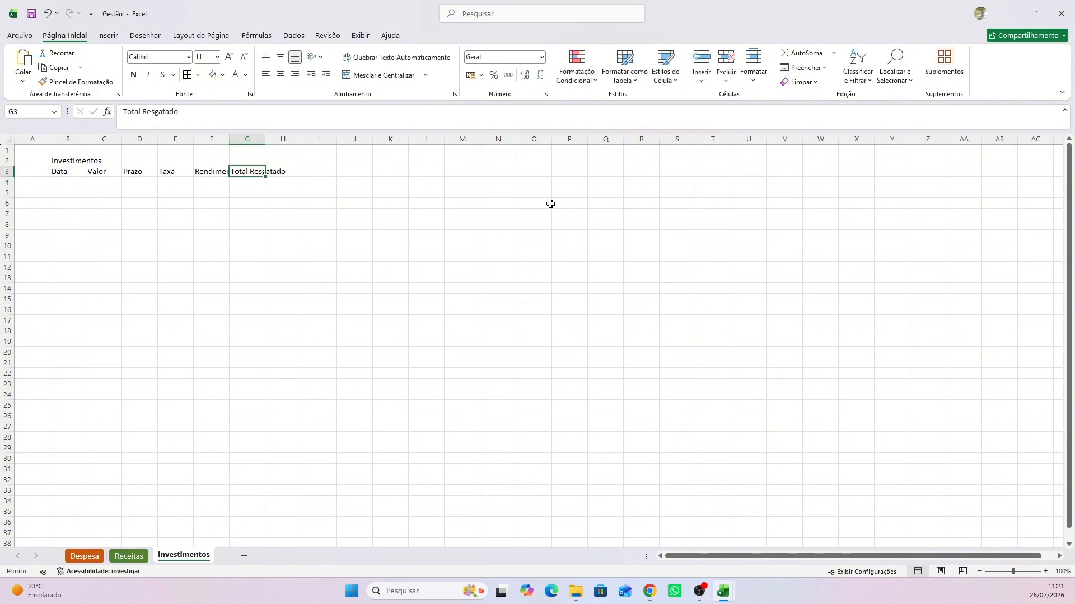
{"action": "key", "text": "Tab"}
{"action": "type", "text": "D"}
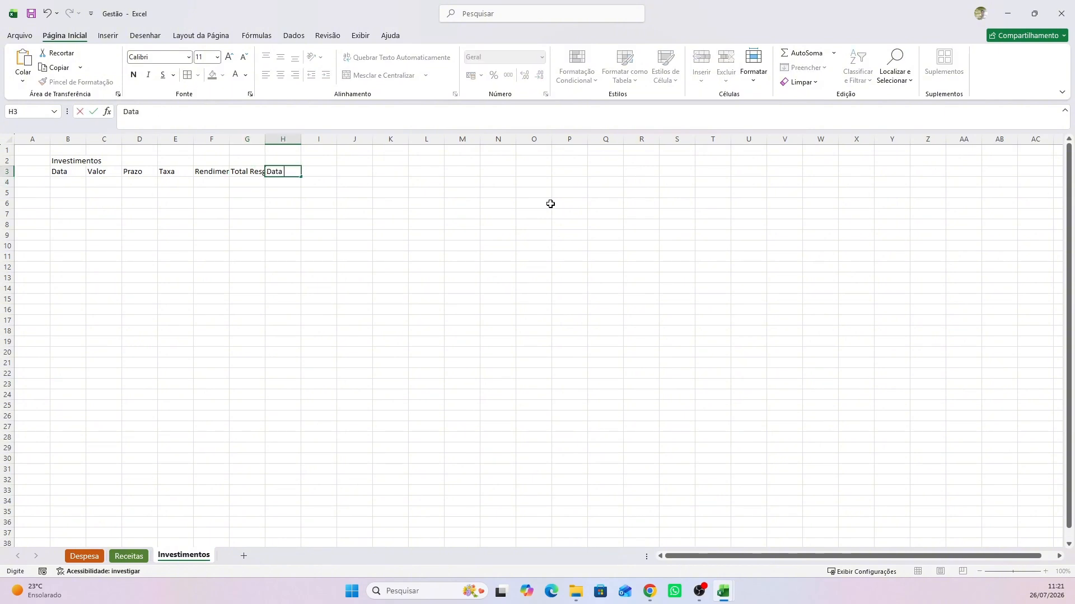
{"action": "type", "text": "ata Resg"}
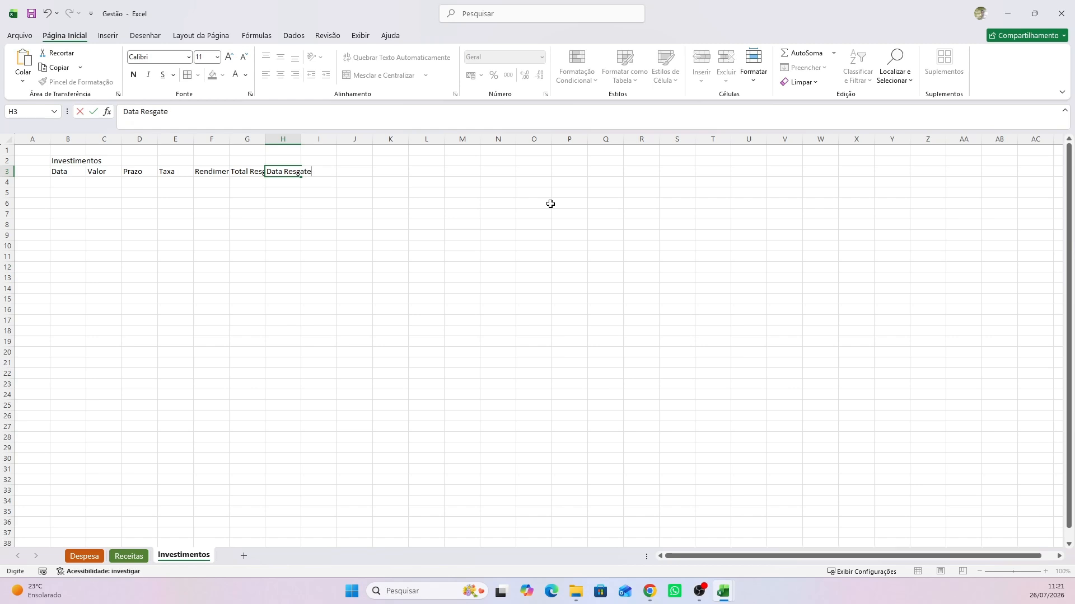
{"action": "type", "text": "ate"}
{"action": "key", "text": "Left"}
{"action": "key", "text": "Left"}
{"action": "key", "text": "Left"}
{"action": "key", "text": "Left"}
{"action": "key", "text": "Left"}
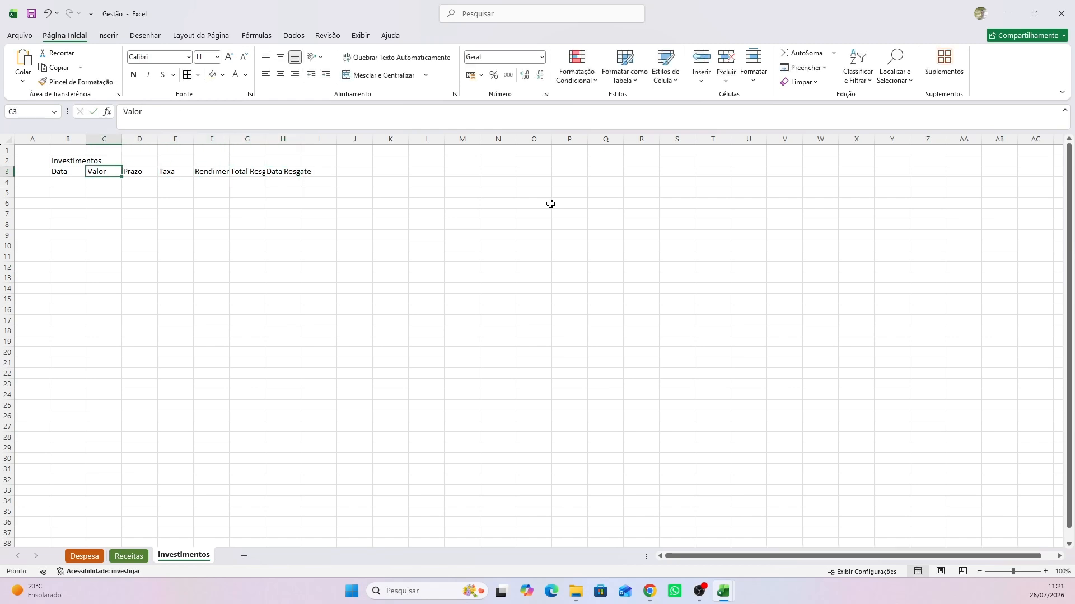
{"action": "key", "text": "Left"}
Merge and center the Investimentos title across B2:H2 and fill it with the lightest blue theme shade
{"action": "left_click_drag", "start_coordinate": [67, 160], "coordinate": [275, 164]}
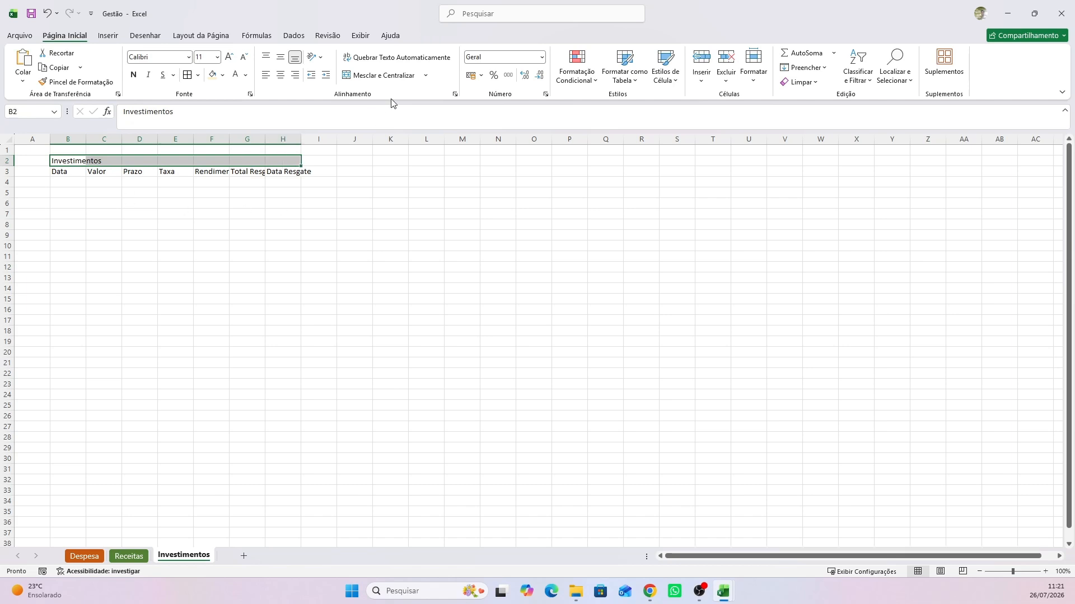
{"action": "left_click", "coordinate": [381, 75]}
{"action": "left_click", "coordinate": [81, 172]}
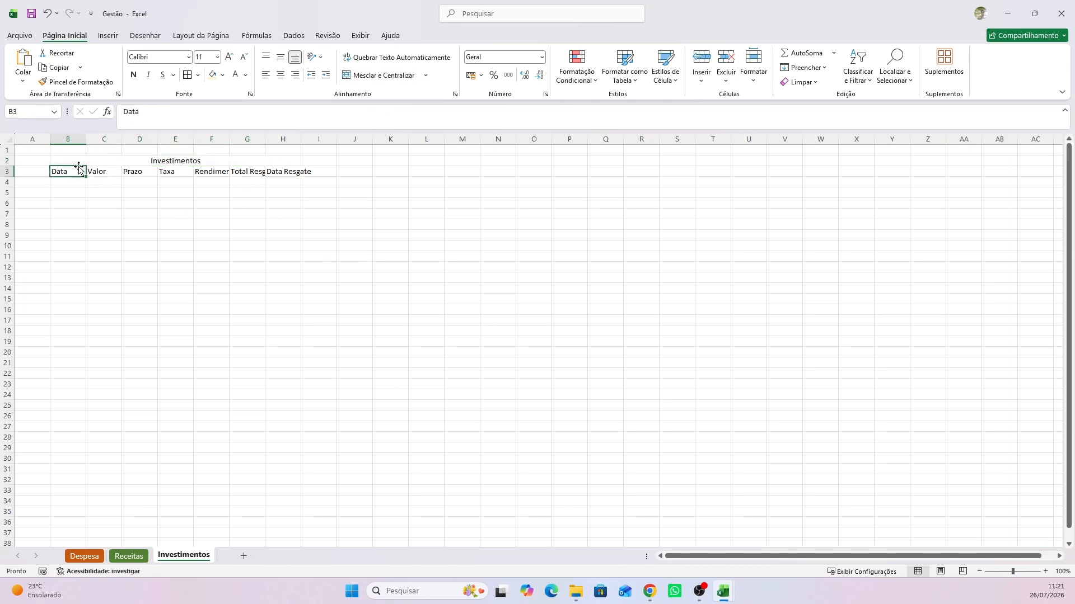
{"action": "left_click_drag", "start_coordinate": [78, 162], "coordinate": [90, 490]}
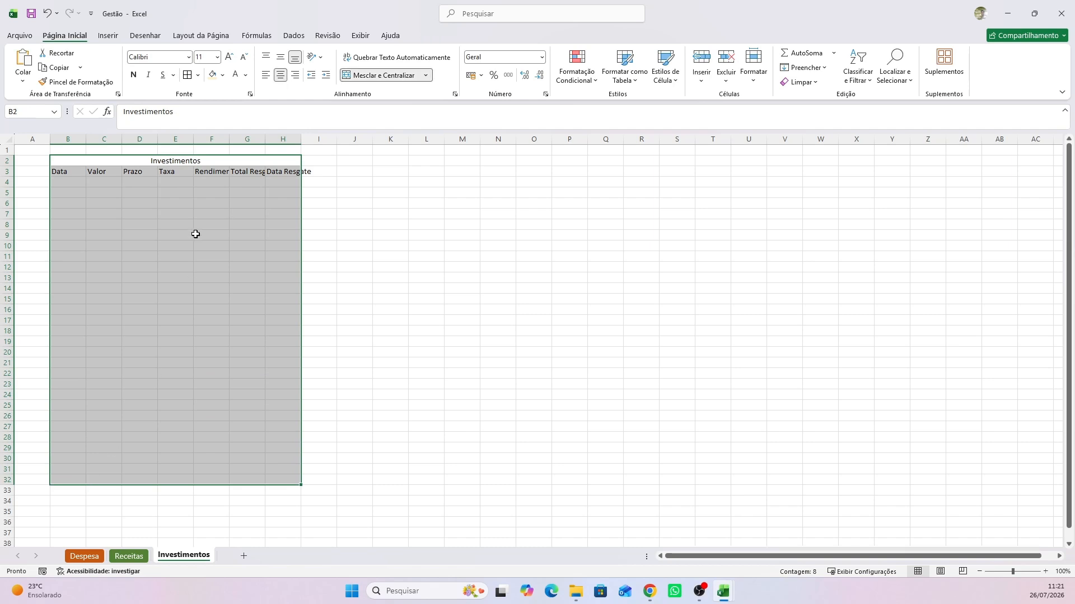
{"action": "left_click", "coordinate": [170, 162]}
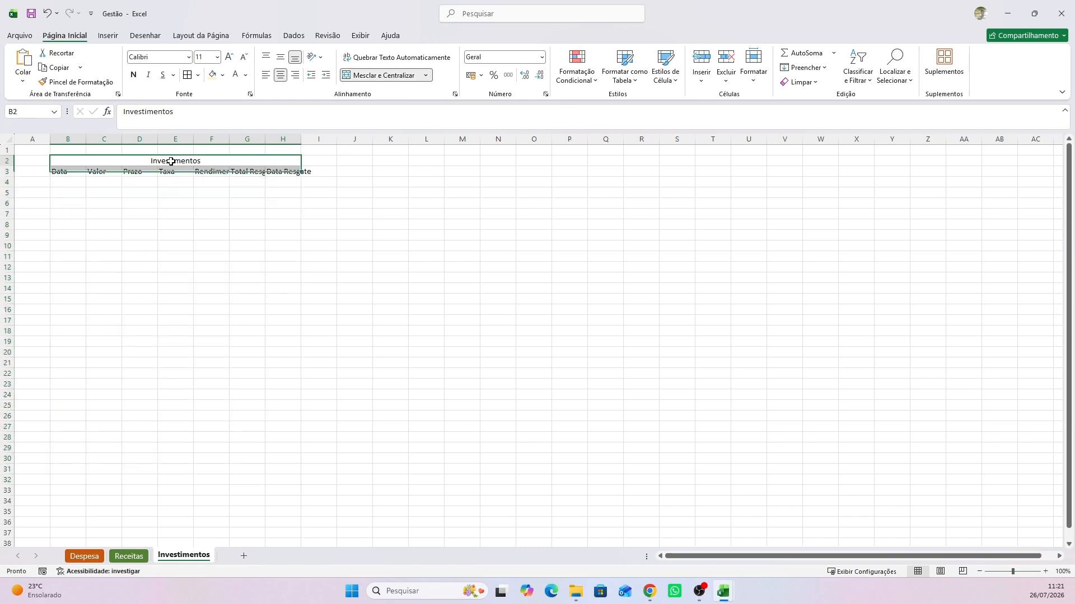
{"action": "left_click", "coordinate": [222, 75]}
{"action": "left_click", "coordinate": [265, 152]}
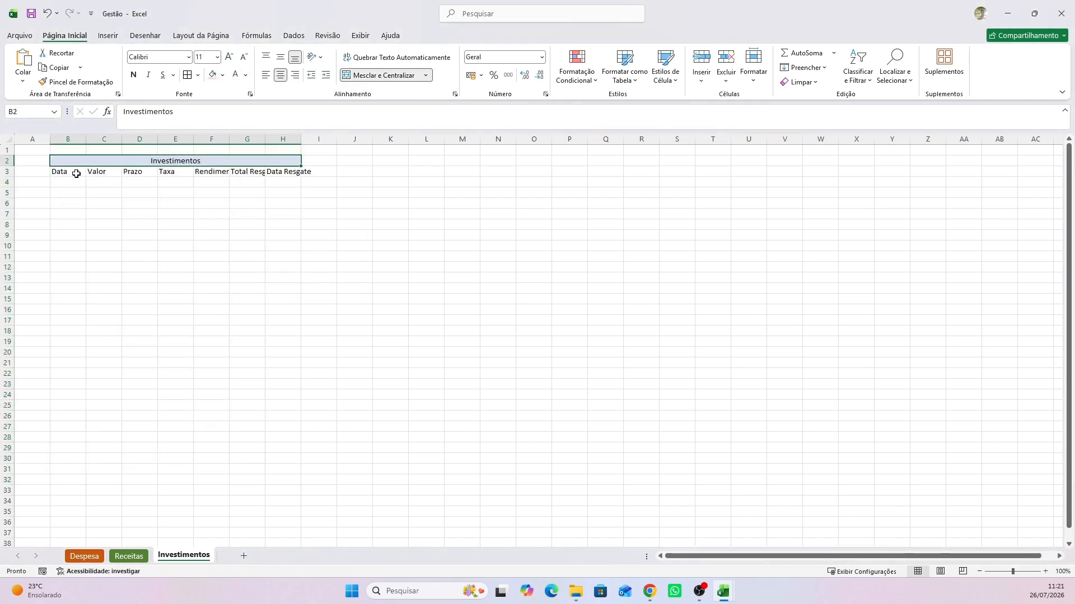
Fill the header row B3:H3 with a medium blue and make its text and the Investimentos title text white
{"action": "left_click_drag", "start_coordinate": [75, 171], "coordinate": [281, 174]}
{"action": "left_click", "coordinate": [222, 75]}
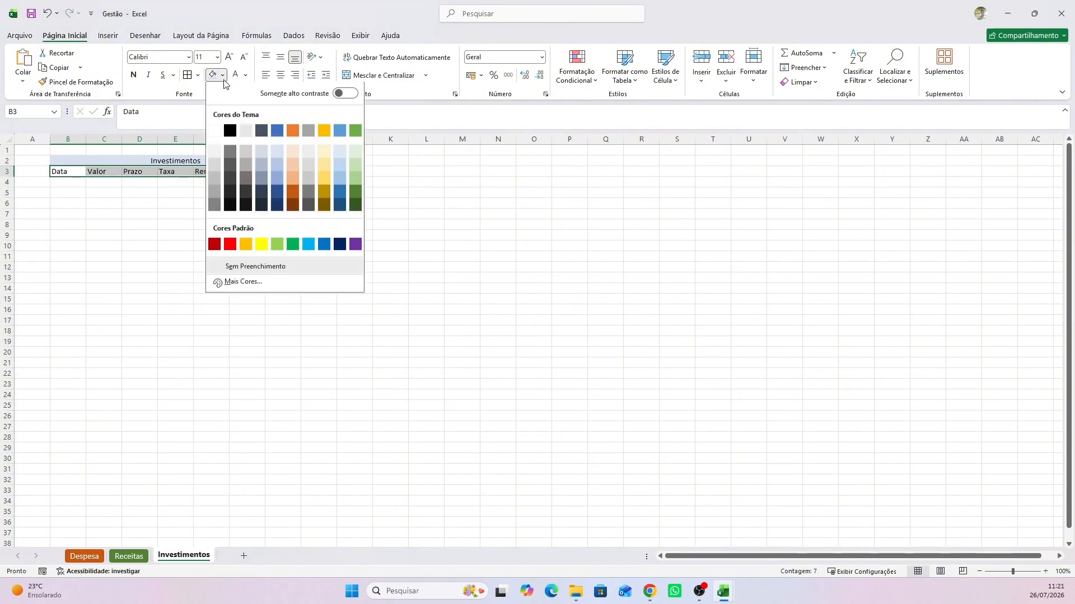
{"action": "left_click", "coordinate": [277, 183]}
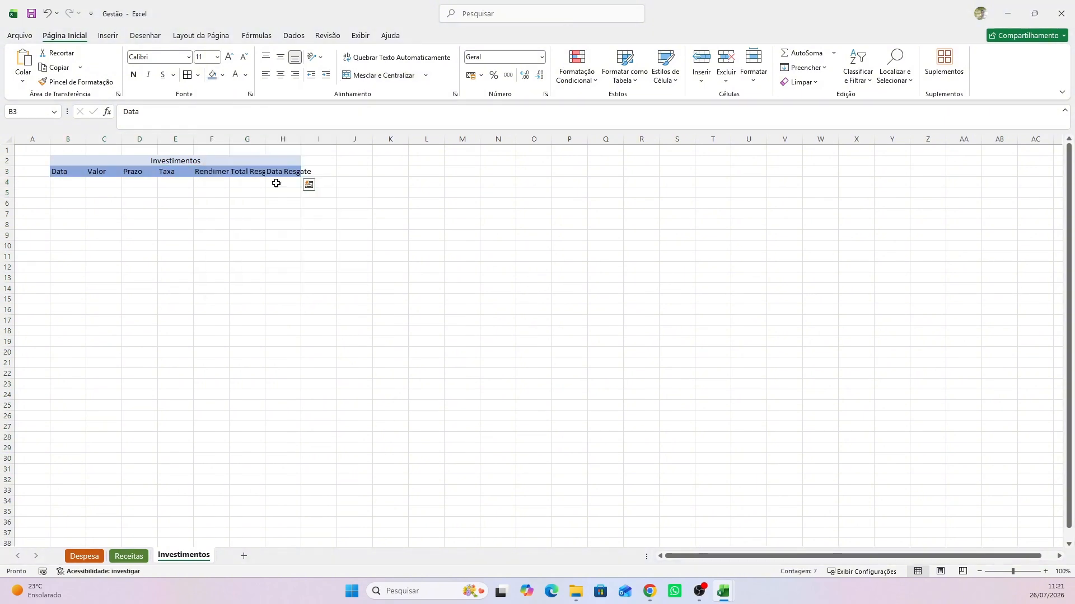
{"action": "left_click", "coordinate": [235, 75]}
{"action": "left_click", "coordinate": [215, 161]}
{"action": "left_click", "coordinate": [237, 80]}
{"action": "left_click", "coordinate": [211, 257]}
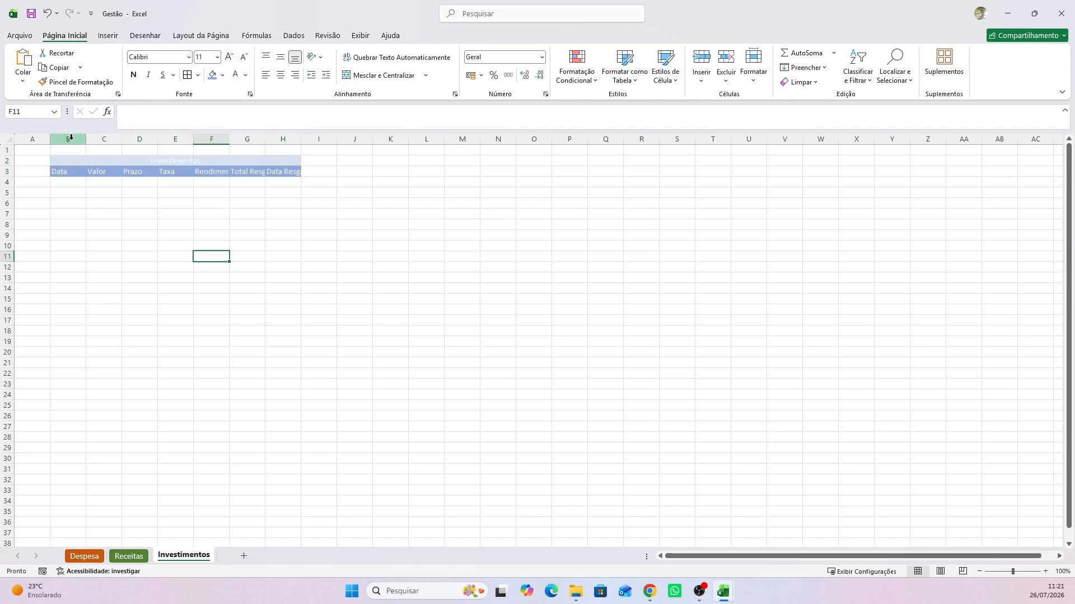
Widen columns B through H so each header fits within its column
{"action": "left_click_drag", "start_coordinate": [86, 140], "coordinate": [531, 142]}
{"action": "left_click", "coordinate": [508, 218]}
{"action": "left_click", "coordinate": [202, 203]}
{"action": "left_click", "coordinate": [221, 169]}
Change the fill of header row B3:H3 to a darker blue theme shade
{"action": "left_click_drag", "start_coordinate": [103, 169], "coordinate": [494, 169]}
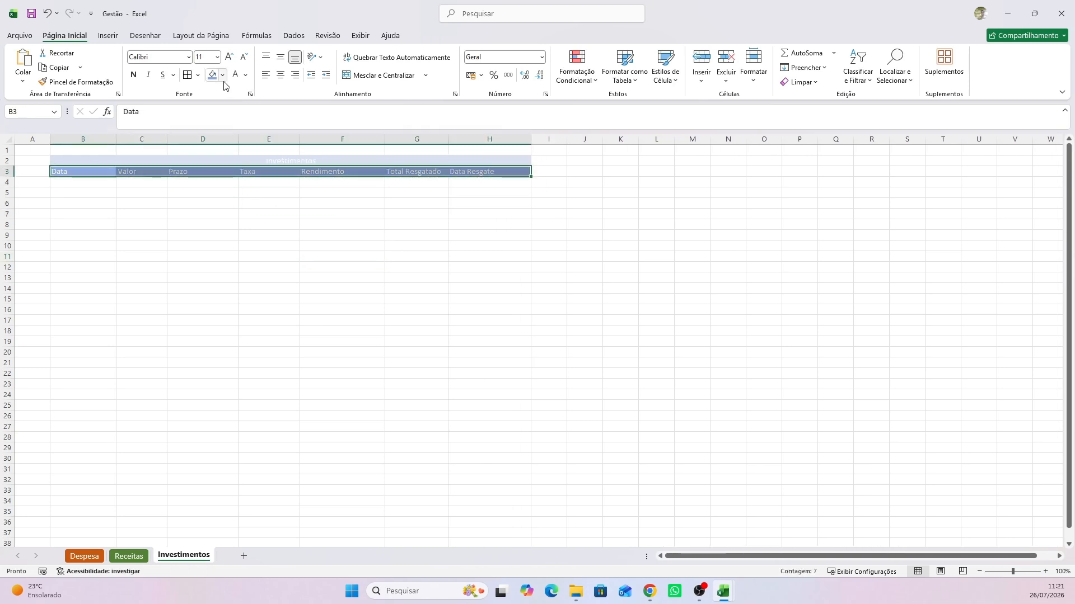
{"action": "left_click", "coordinate": [222, 75]}
{"action": "left_click", "coordinate": [279, 193]}
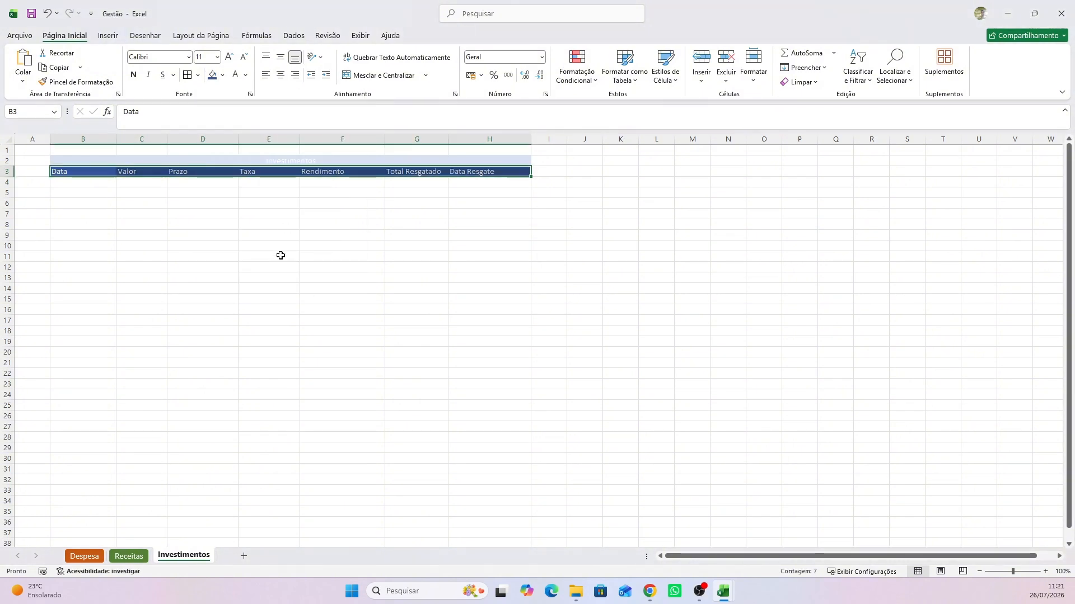
{"action": "left_click", "coordinate": [280, 254]}
Fill the table body B4:H36 with a very light blue theme shade
{"action": "left_click", "coordinate": [73, 175]}
{"action": "left_click", "coordinate": [77, 181]}
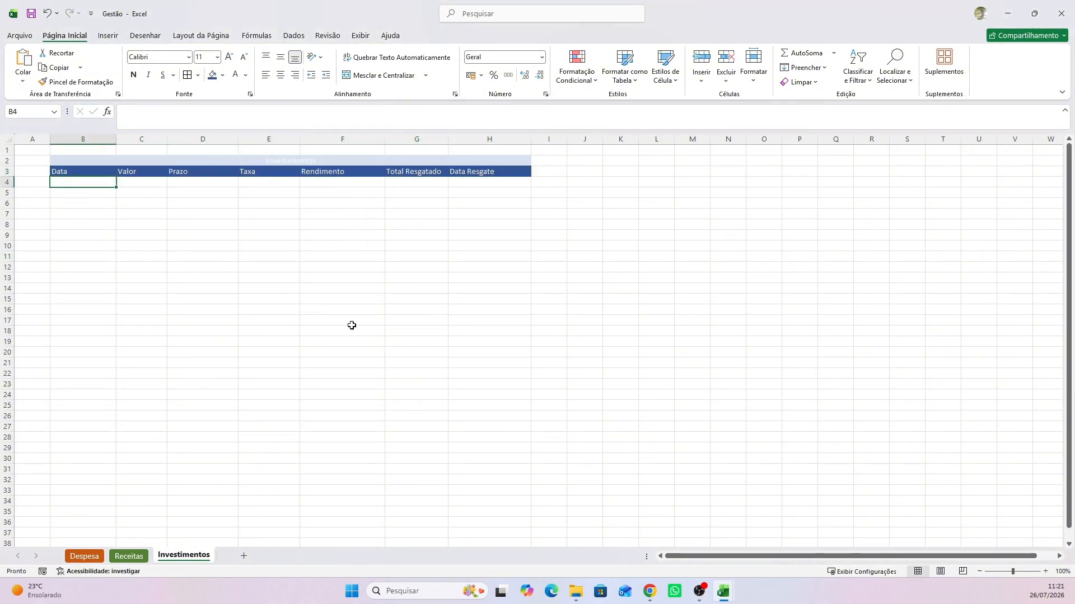
{"action": "left_click", "coordinate": [499, 520], "text": "shift"}
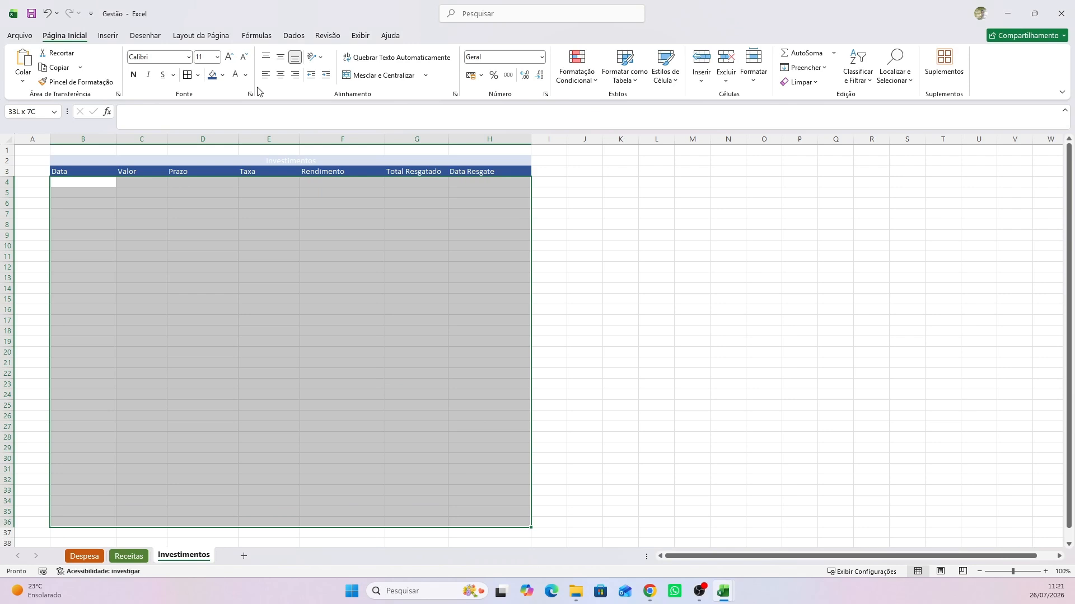
{"action": "left_click", "coordinate": [222, 75]}
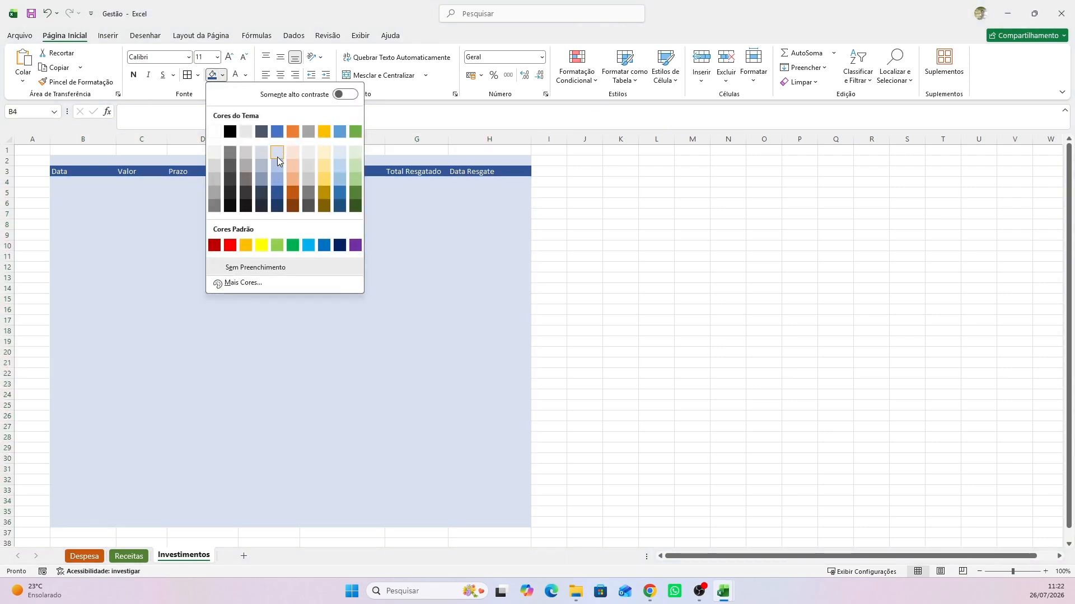
{"action": "left_click", "coordinate": [340, 153]}
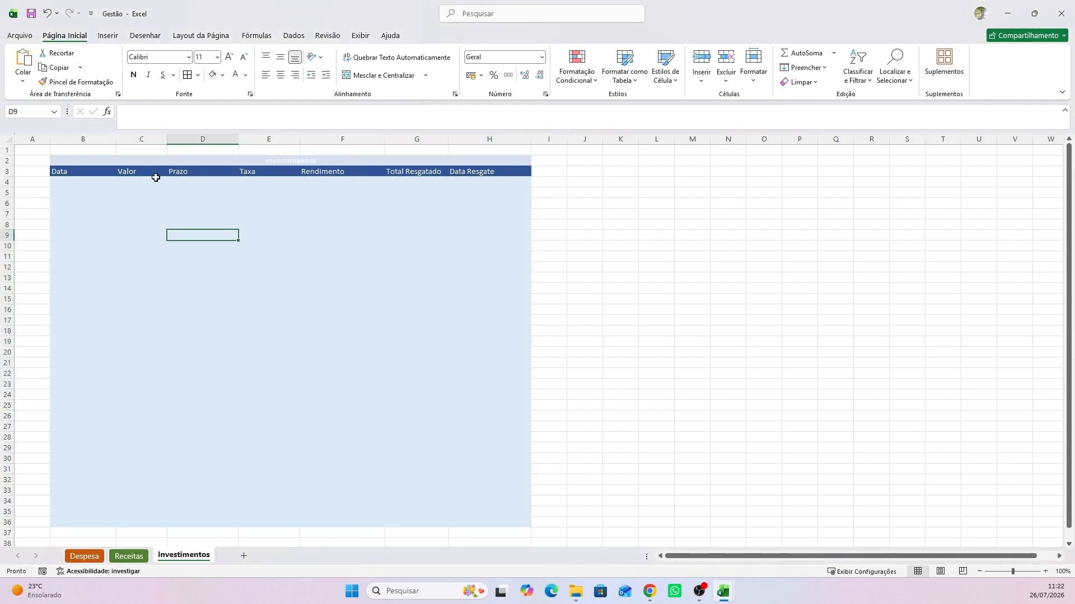
Apply all borders to the table body cells B4:H36
{"action": "left_click", "coordinate": [77, 182]}
{"action": "left_click_drag", "start_coordinate": [78, 182], "coordinate": [511, 523]}
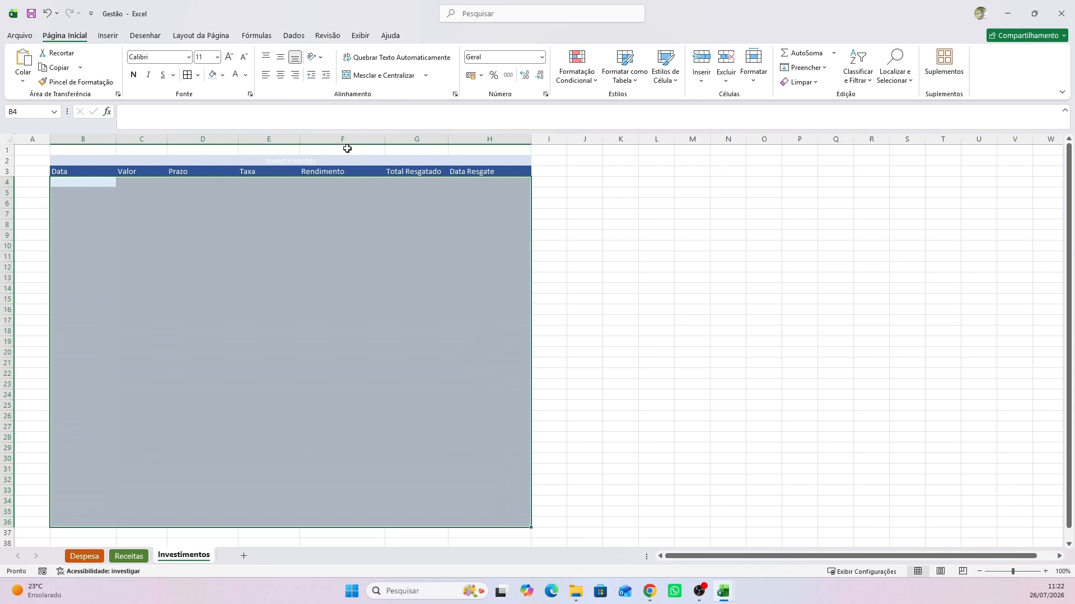
{"action": "left_click", "coordinate": [187, 74]}
{"action": "left_click", "coordinate": [99, 181]}
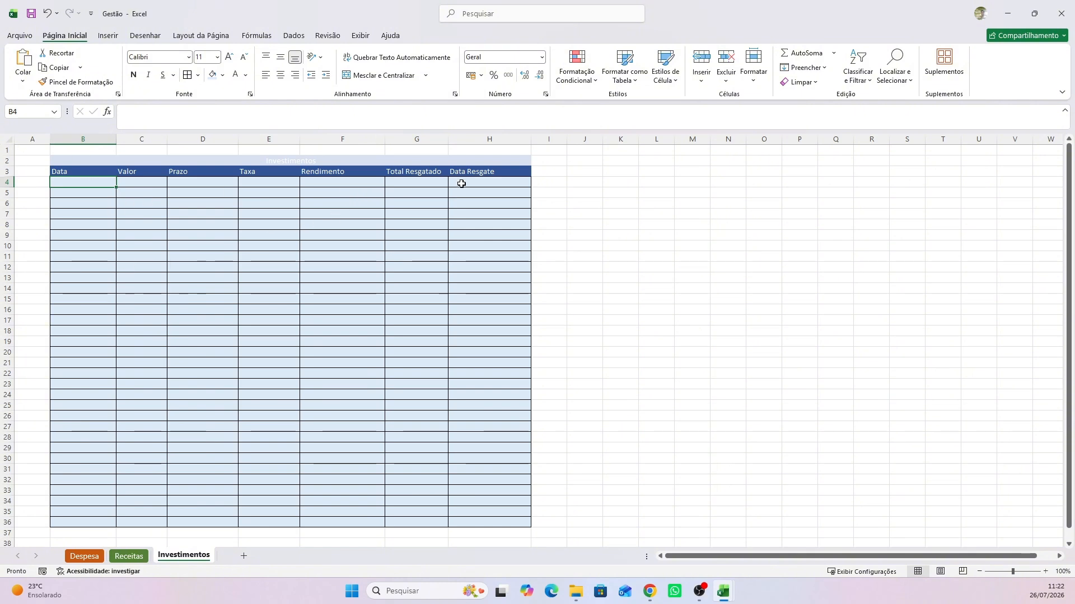
{"action": "left_click", "coordinate": [632, 151]}
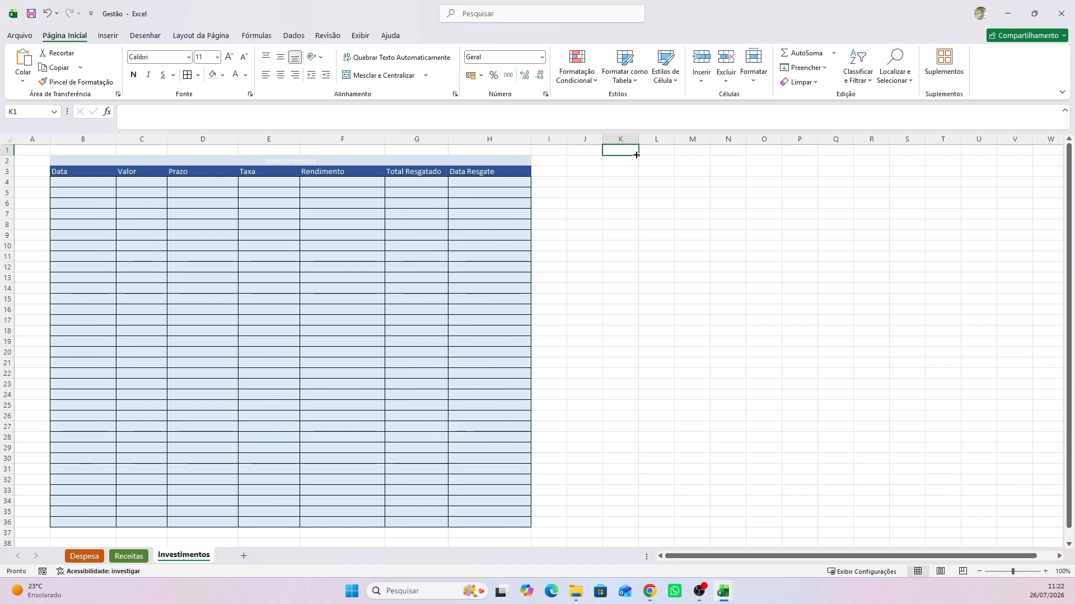
{"action": "left_click_drag", "start_coordinate": [628, 153], "coordinate": [692, 169]}
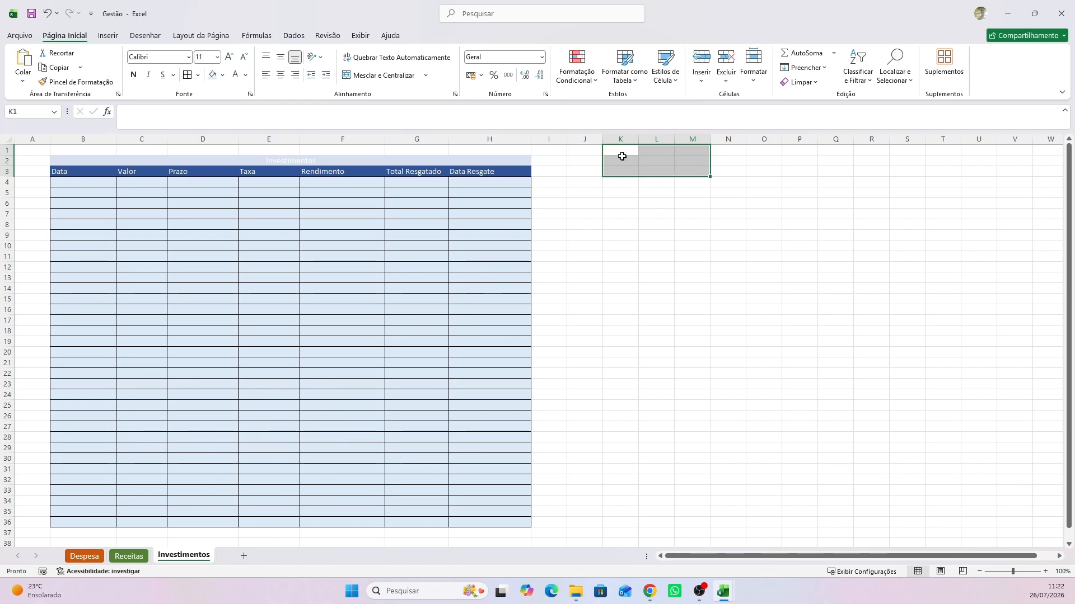
{"action": "left_click", "coordinate": [621, 151]}
Switch to File Explorer and open the Trabalho controle financeiro PDF from the Controle Financeiro folder
{"action": "mouse_move", "coordinate": [576, 591]}
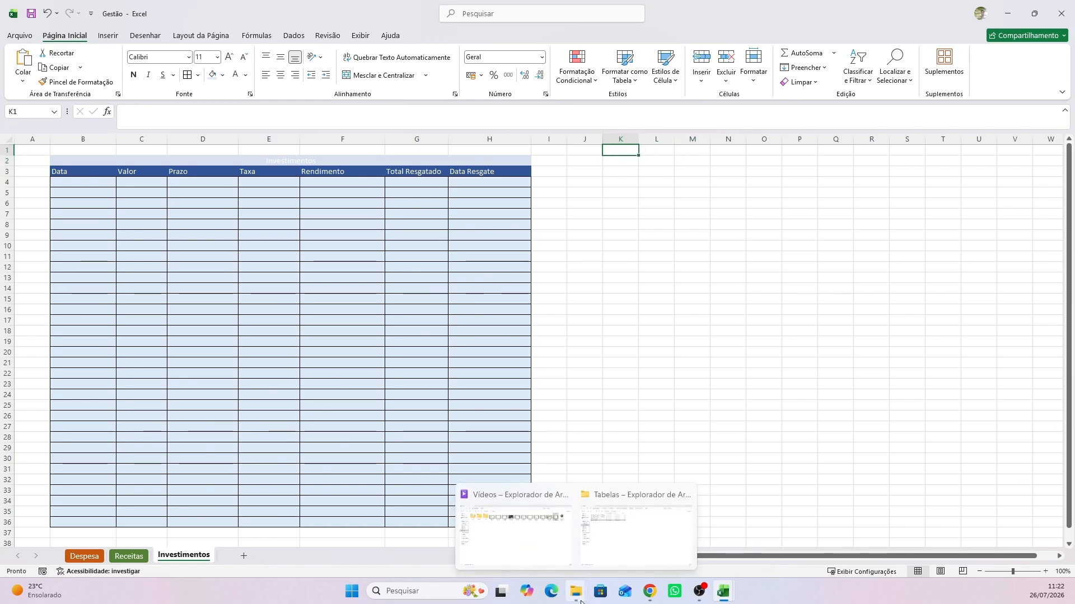
{"action": "mouse_move", "coordinate": [571, 560]}
{"action": "left_click", "coordinate": [599, 538]}
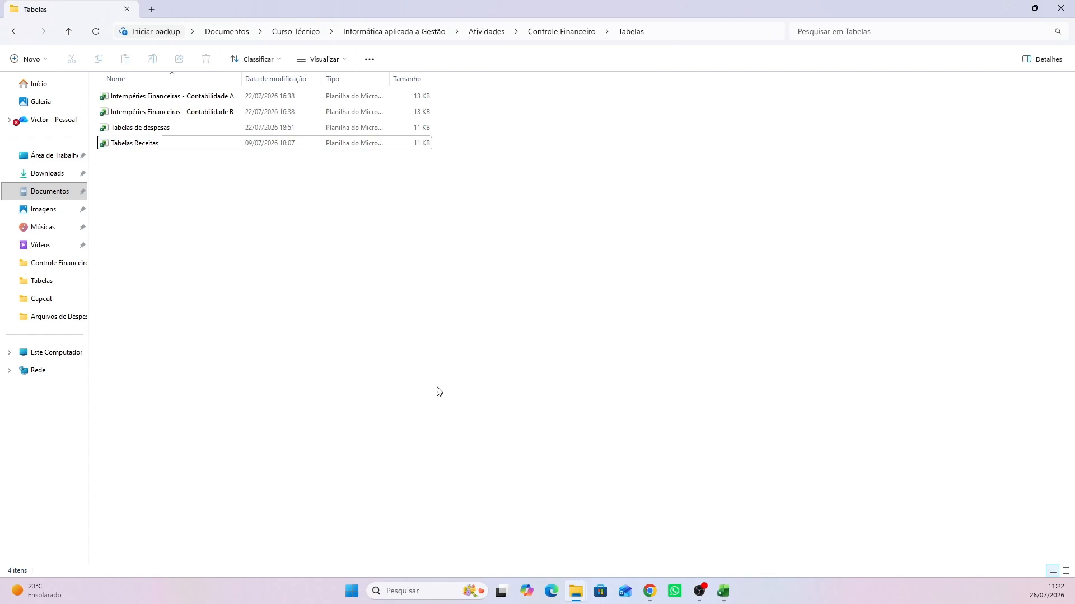
{"action": "left_click", "coordinate": [563, 33]}
{"action": "double_click", "coordinate": [162, 206]}
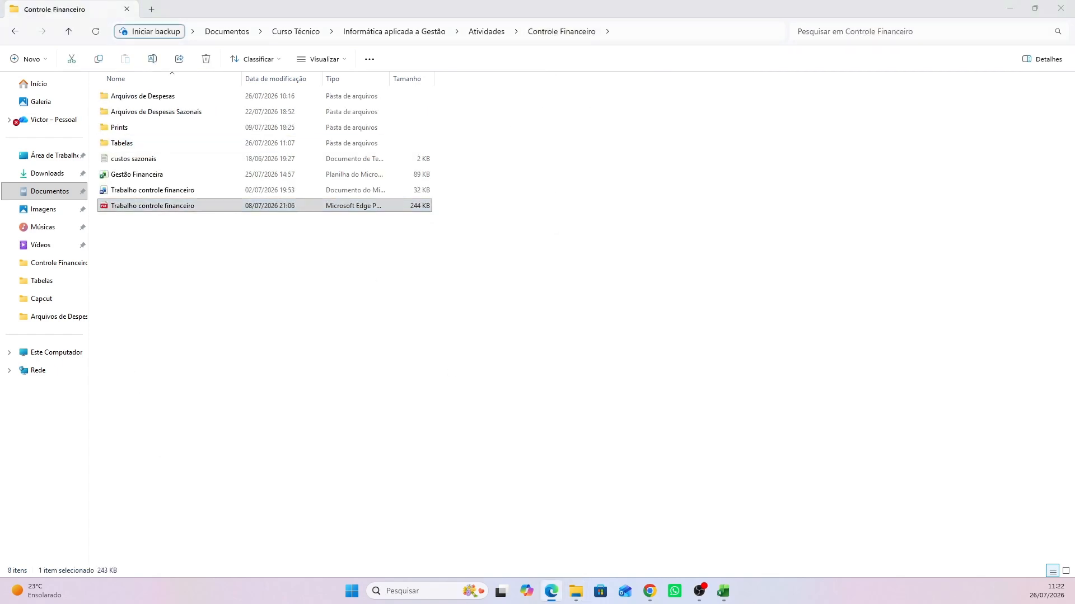
Rotate the PDF pages clockwise and maximize the document window
{"action": "left_click_drag", "start_coordinate": [606, 157], "coordinate": [1, 2]}
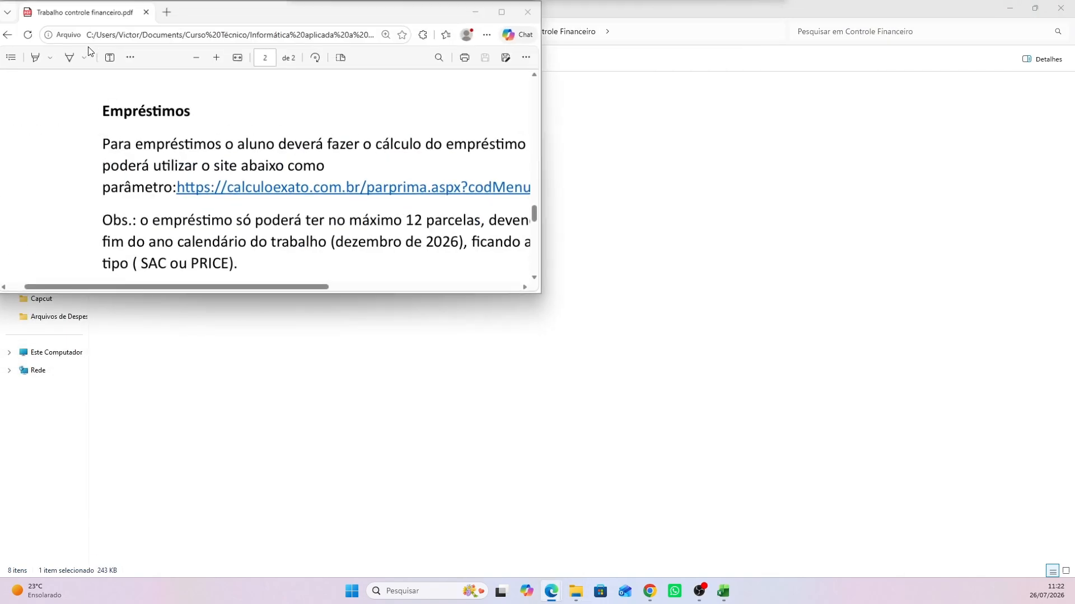
{"action": "left_click", "coordinate": [322, 51]}
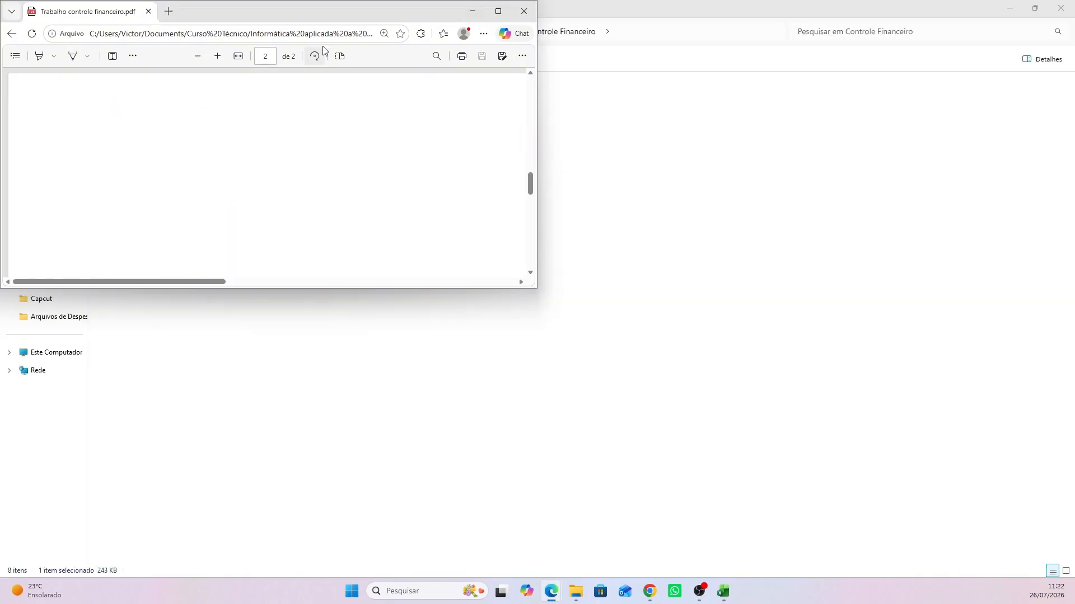
{"action": "left_click", "coordinate": [497, 11]}
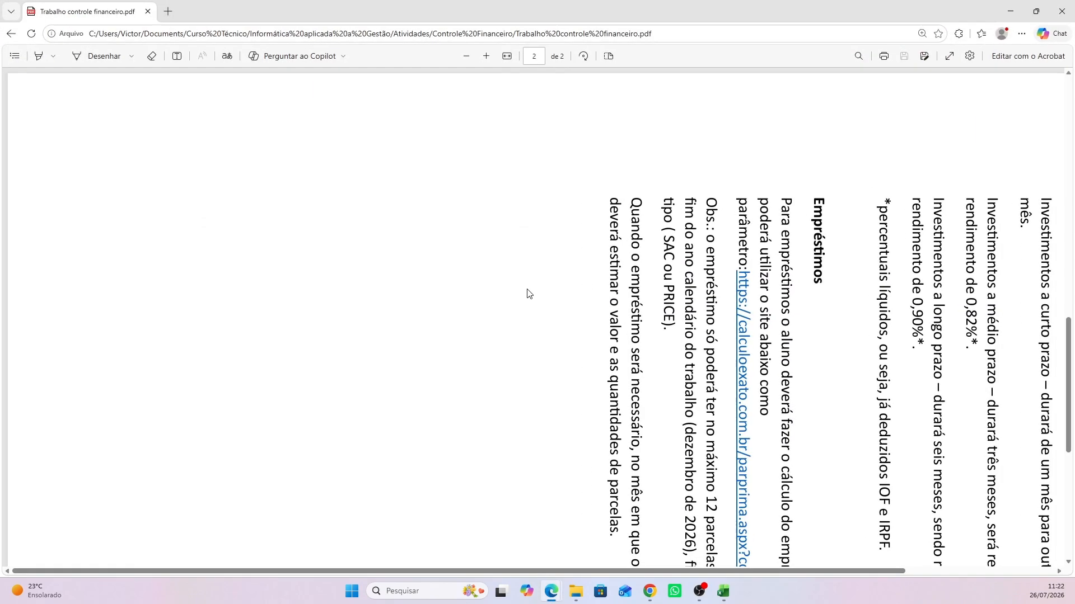
Rotate the PDF pages back upright and go to the Investimentos section spanning pages 1 and 2
{"action": "left_click", "coordinate": [580, 56]}
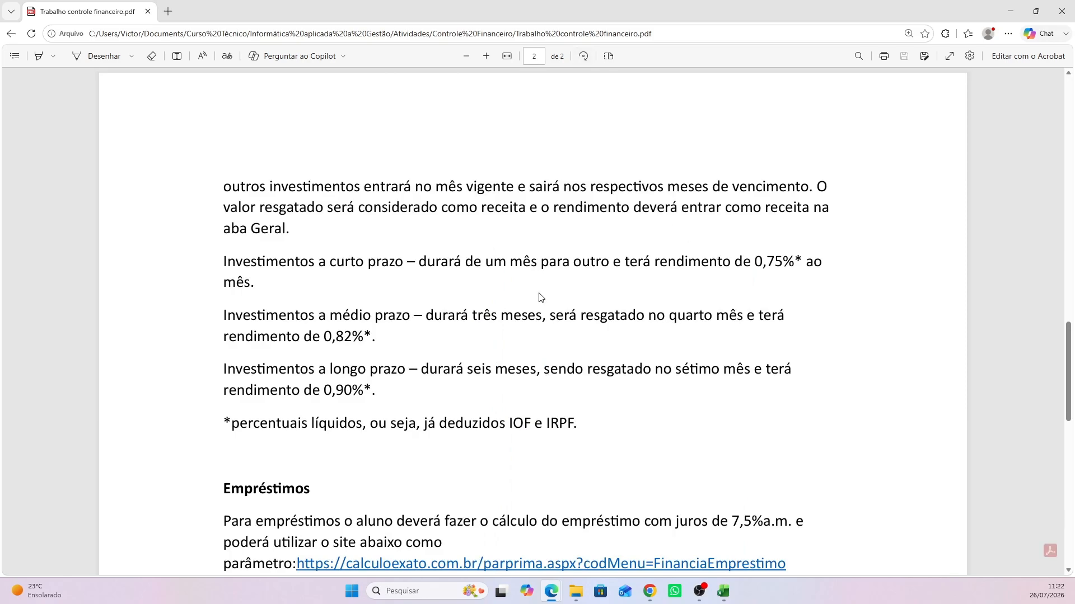
{"action": "scroll", "coordinate": [590, 324], "scroll_direction": "down", "scroll_amount": 3}
{"action": "scroll", "coordinate": [596, 326], "scroll_direction": "up", "scroll_amount": 15}
{"action": "scroll", "coordinate": [359, 330], "scroll_direction": "down", "scroll_amount": 4}
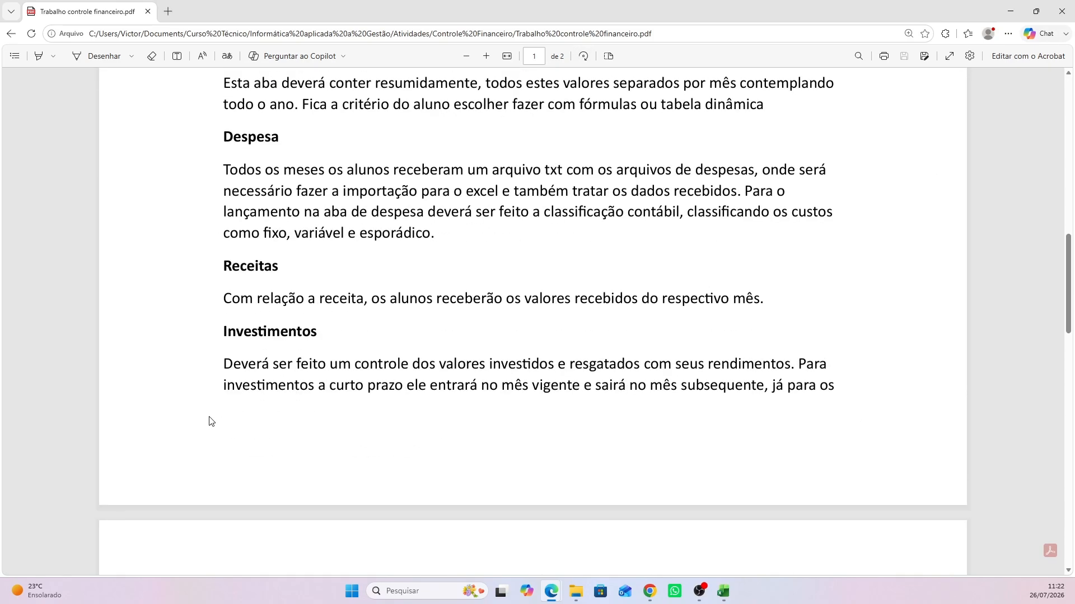
{"action": "scroll", "coordinate": [424, 403], "scroll_direction": "down", "scroll_amount": 8}
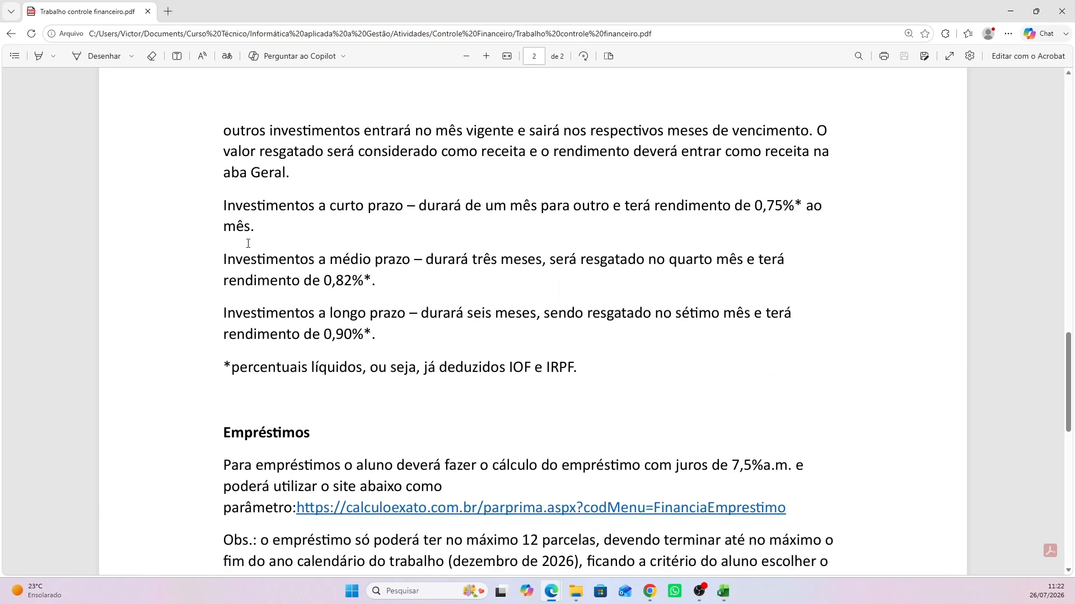
Review the yield rates for short, medium and long-term investments and the footnote on net percentages in the PDF
{"action": "left_click_drag", "start_coordinate": [310, 196], "coordinate": [811, 220]}
{"action": "left_click", "coordinate": [811, 220]}
{"action": "left_click_drag", "start_coordinate": [315, 268], "coordinate": [371, 281]}
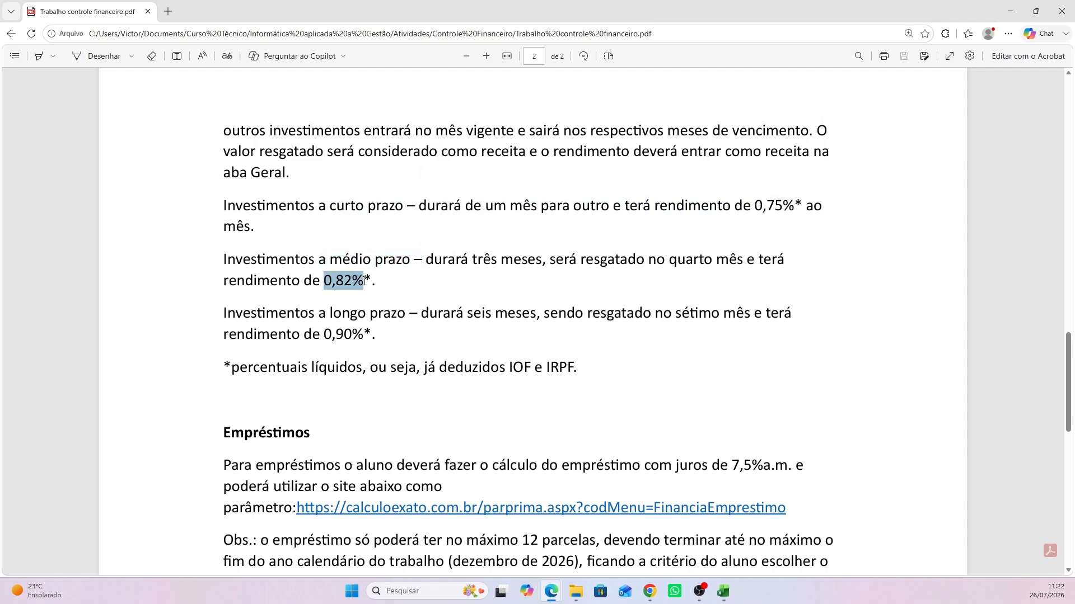
{"action": "left_click", "coordinate": [326, 348]}
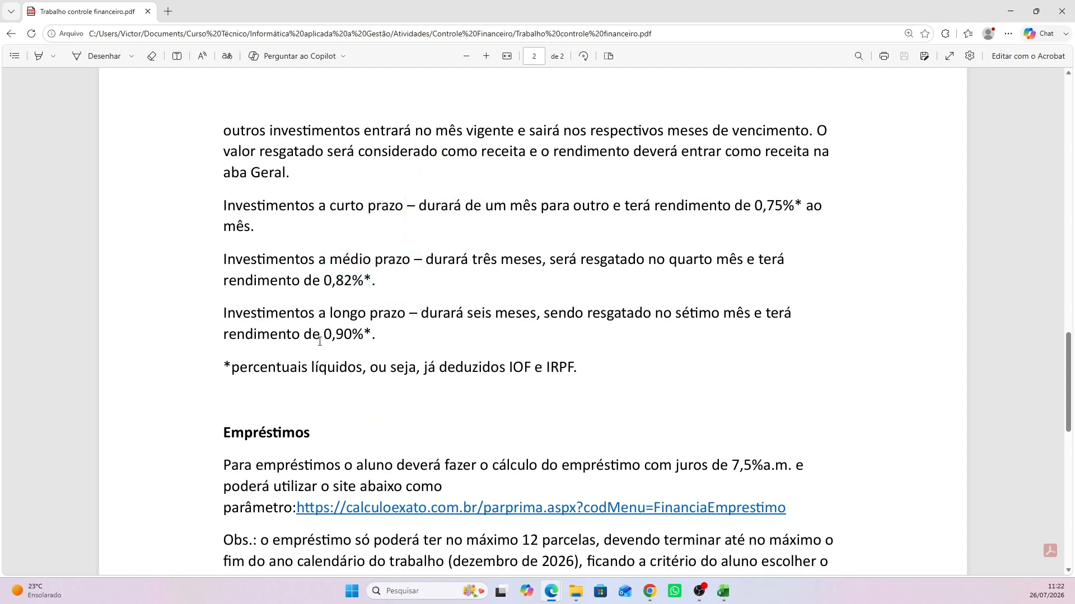
{"action": "left_click_drag", "start_coordinate": [320, 342], "coordinate": [371, 337]}
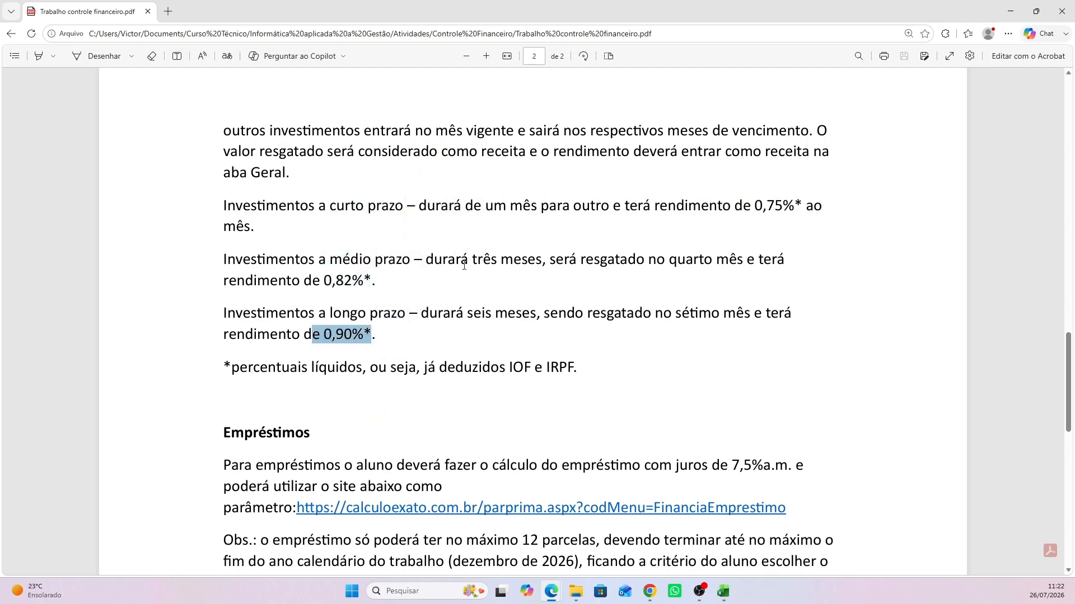
{"action": "left_click", "coordinate": [265, 378]}
{"action": "left_click_drag", "start_coordinate": [245, 370], "coordinate": [542, 370]}
{"action": "left_click", "coordinate": [348, 316]}
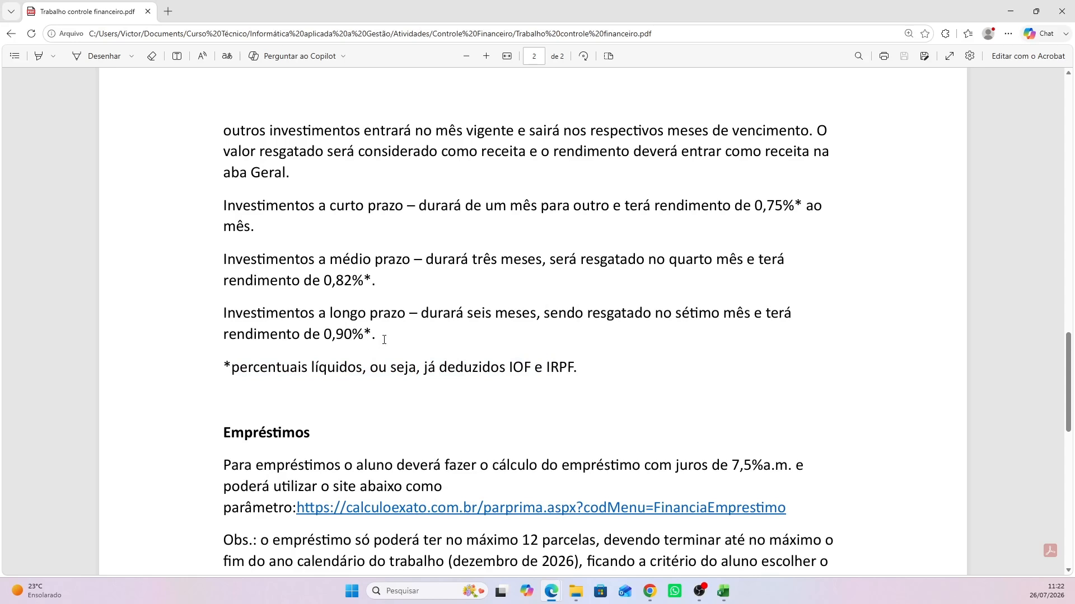
{"action": "left_click_drag", "start_coordinate": [384, 339], "coordinate": [348, 341]}
{"action": "left_click_drag", "start_coordinate": [324, 284], "coordinate": [379, 284]}
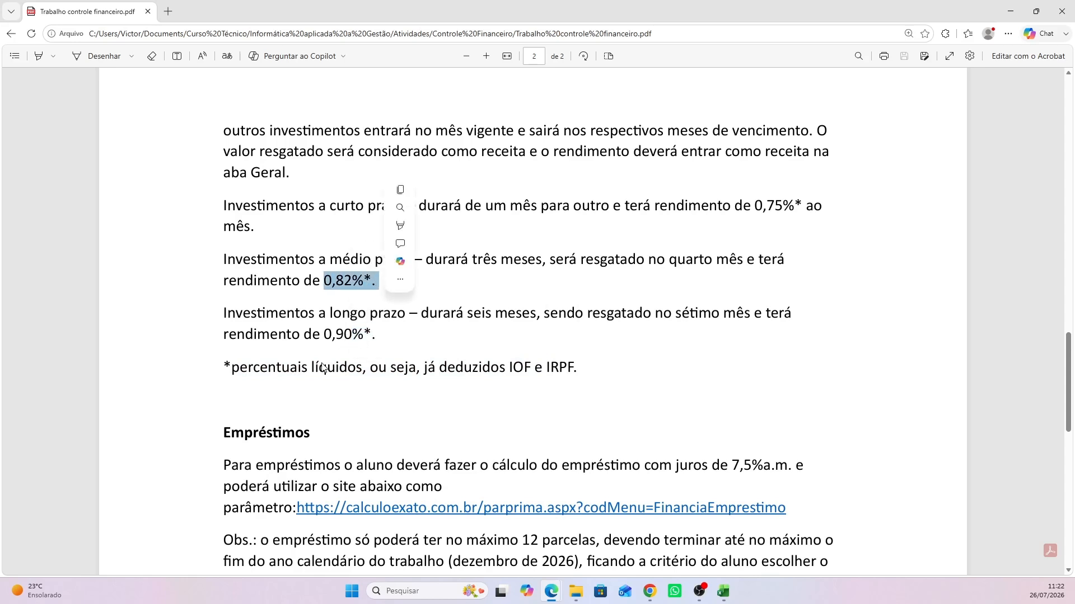
{"action": "left_click", "coordinate": [345, 367]}
{"action": "left_click_drag", "start_coordinate": [268, 370], "coordinate": [348, 371]}
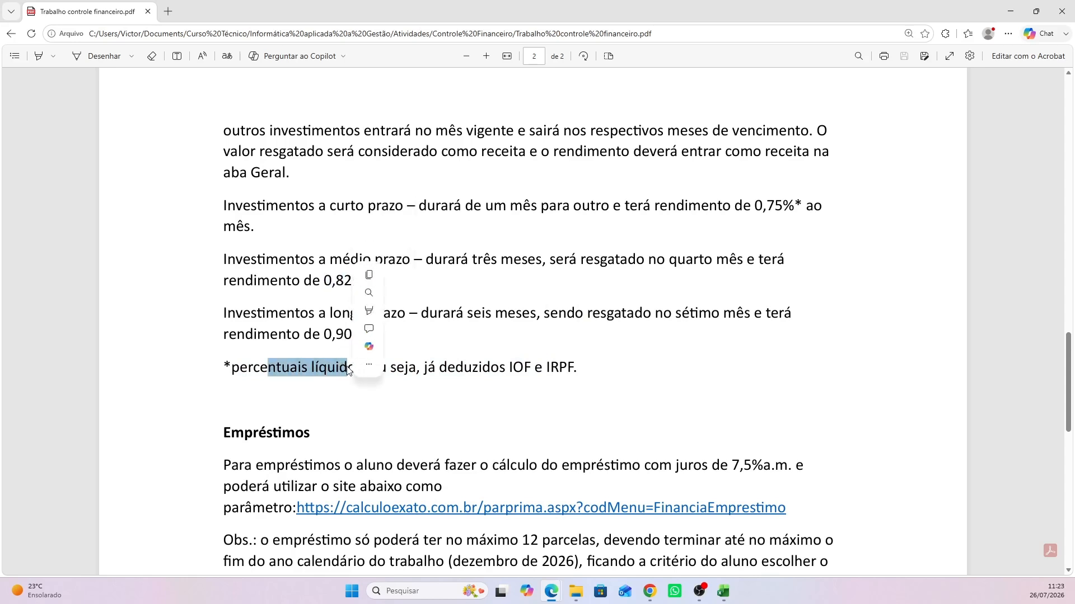
{"action": "right_click", "coordinate": [489, 399]}
{"action": "left_click", "coordinate": [494, 384]}
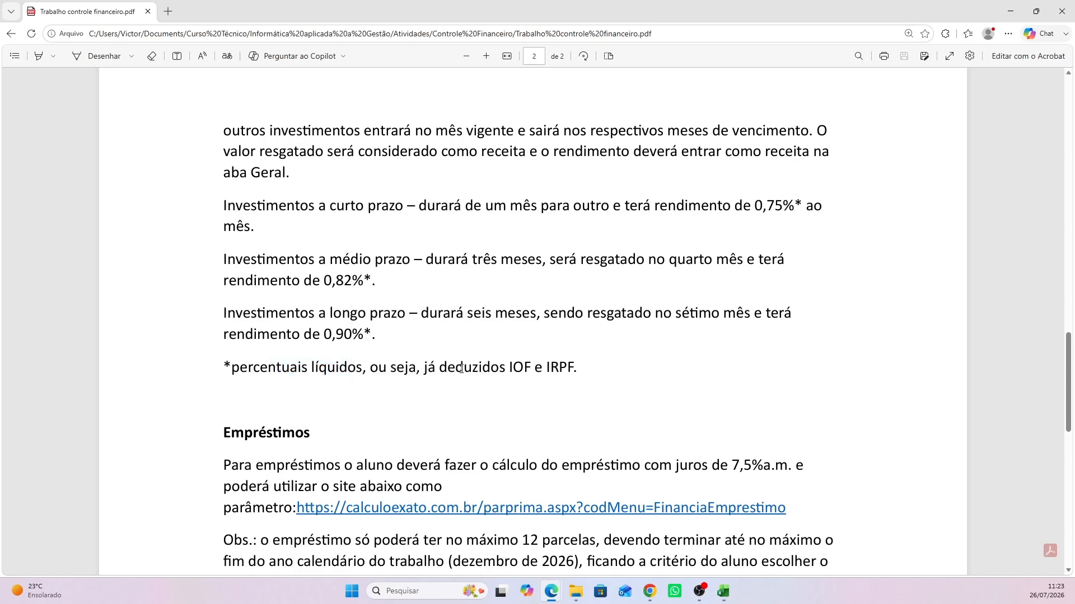
{"action": "left_click_drag", "start_coordinate": [461, 368], "coordinate": [546, 369]}
{"action": "left_click", "coordinate": [396, 363]}
Switch to the Gestão workbook in Excel and enter the headers Prazo in K1 and Taxa (%a.m.) in L1
{"action": "mouse_move", "coordinate": [722, 591]}
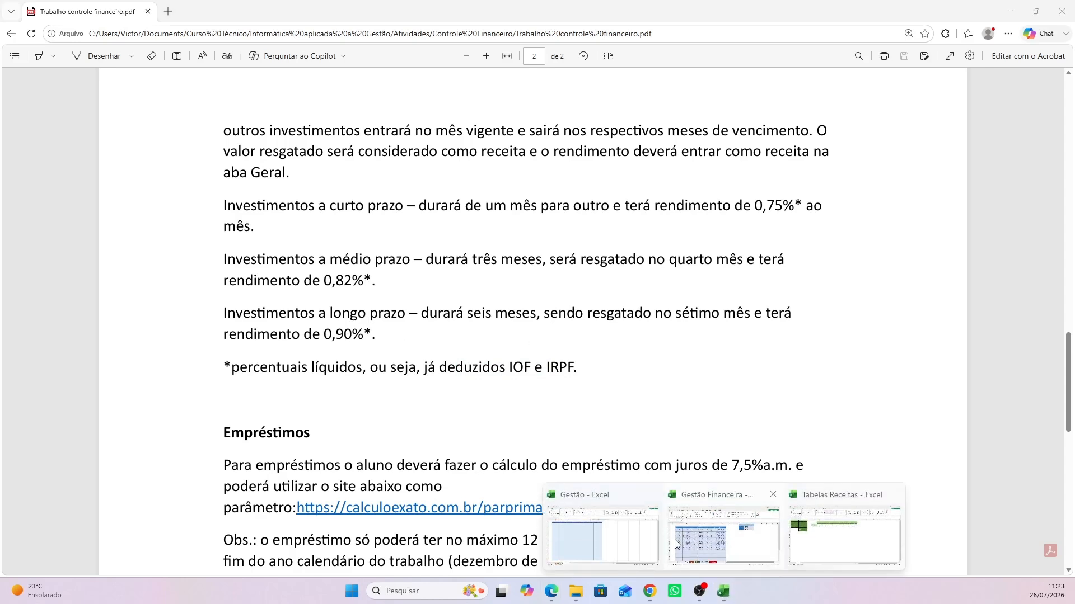
{"action": "left_click", "coordinate": [602, 531]}
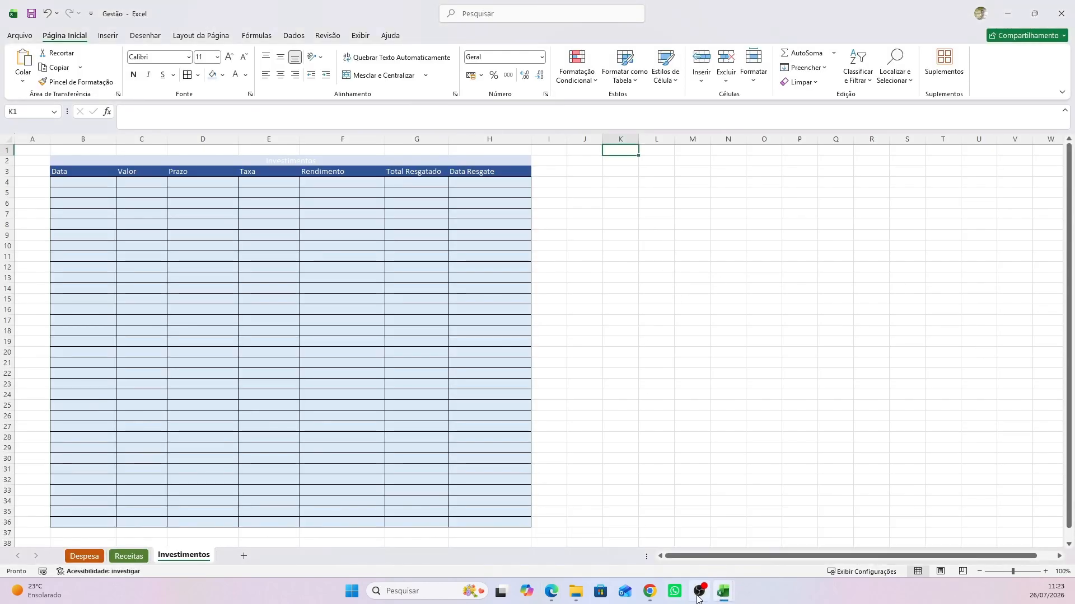
{"action": "mouse_move", "coordinate": [723, 592]}
{"action": "mouse_move", "coordinate": [797, 554]}
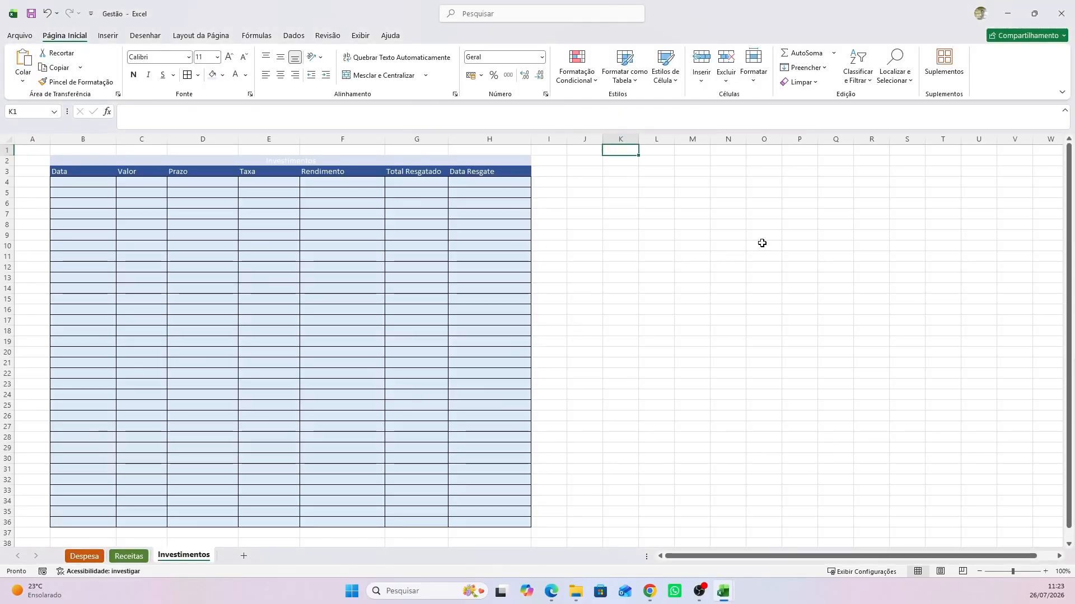
{"action": "type", "text": "Prazo"}
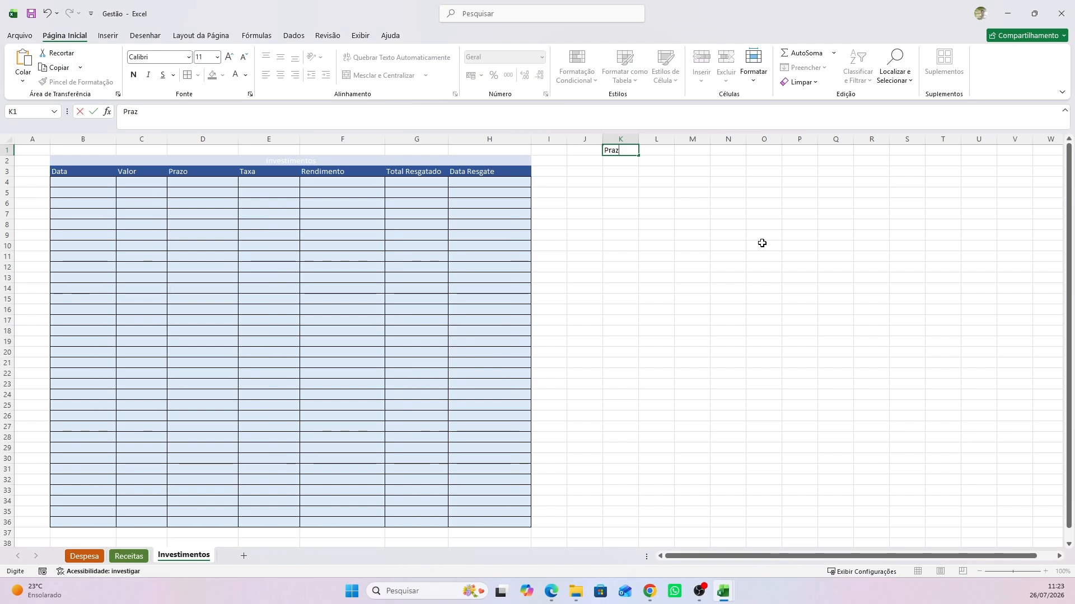
{"action": "key", "text": "Return"}
{"action": "key", "text": "Up"}
{"action": "key", "text": "Right"}
{"action": "type", "text": "T"}
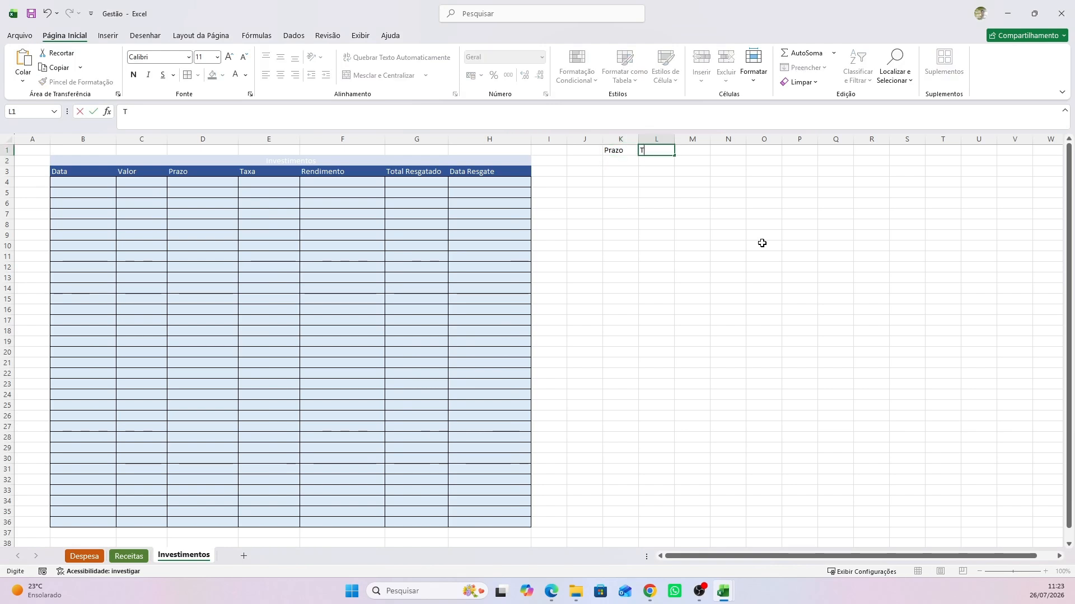
{"action": "type", "text": "axa (%a."}
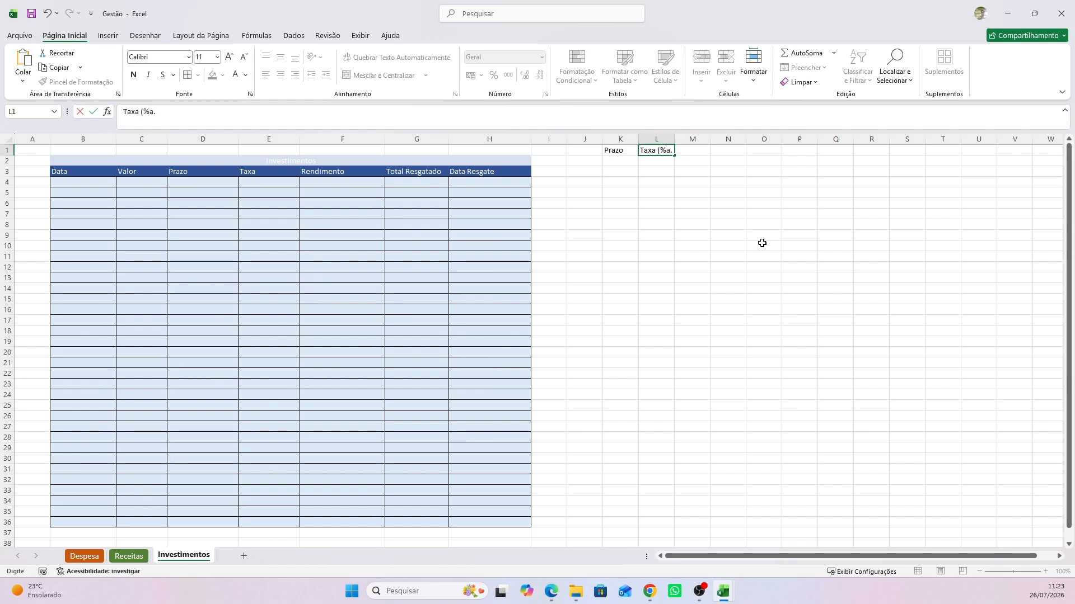
{"action": "type", "text": "m.)"}
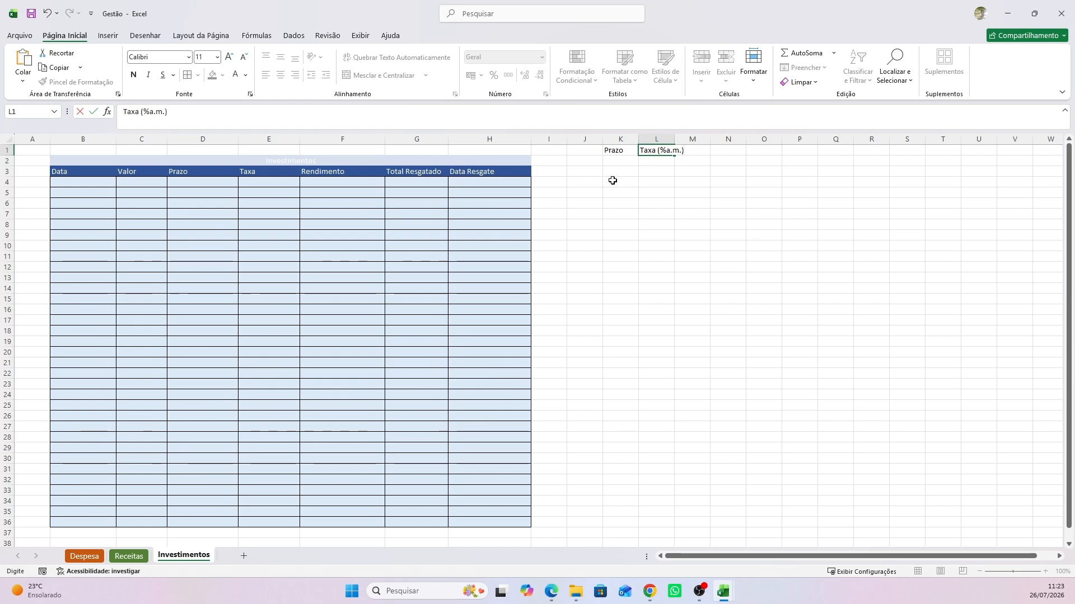
{"action": "left_click", "coordinate": [652, 191]}
Enter the header Tempo in M1 and autofit column L to its Taxa (%a.m.) header
{"action": "left_click", "coordinate": [699, 152]}
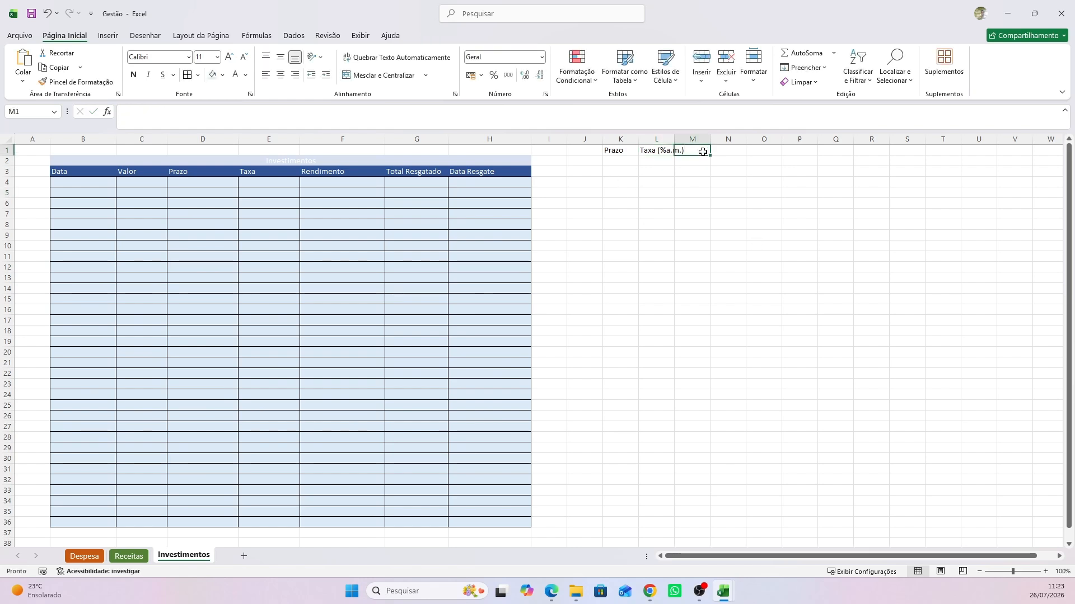
{"action": "type", "text": "Tempo"}
{"action": "key", "text": "Return"}
{"action": "key", "text": "Left"}
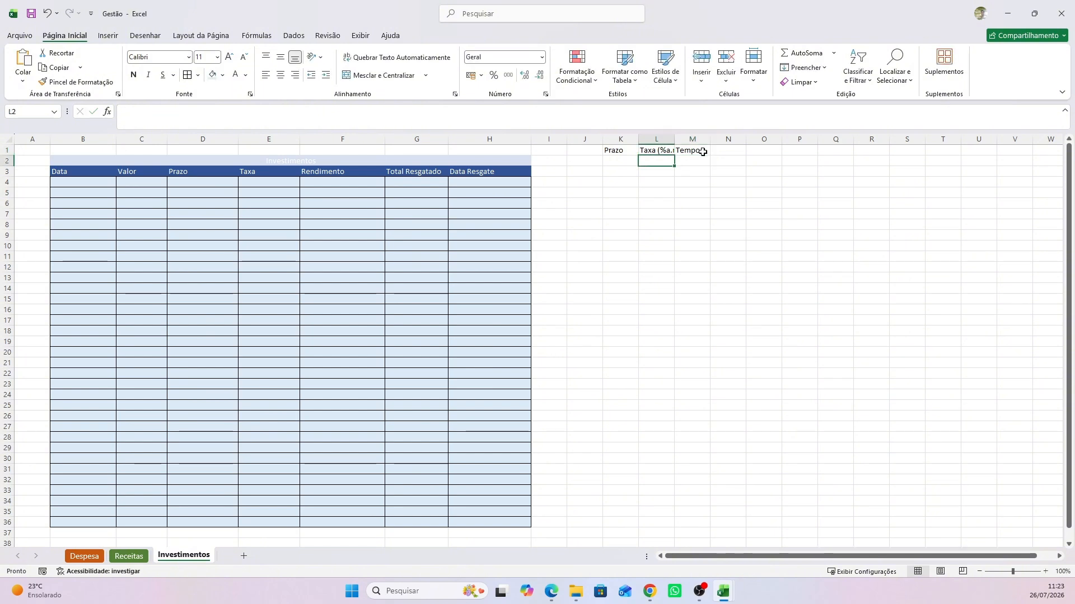
{"action": "double_click", "coordinate": [675, 140]}
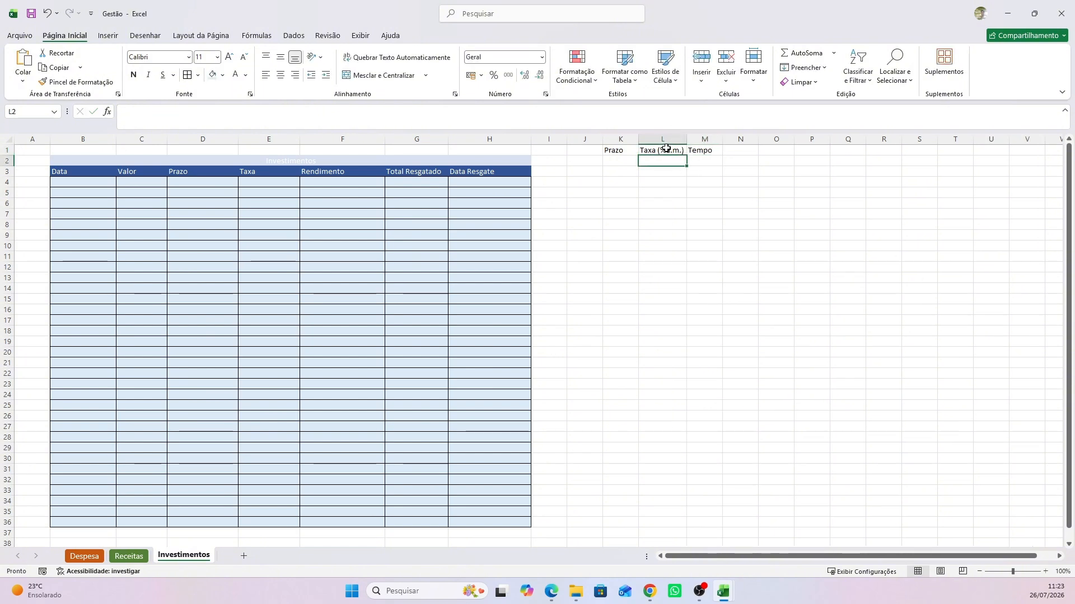
Switch to the Trabalho controle financeiro PDF and check the medium-term duration and the rates of all three investment terms
{"action": "mouse_move", "coordinate": [551, 591]}
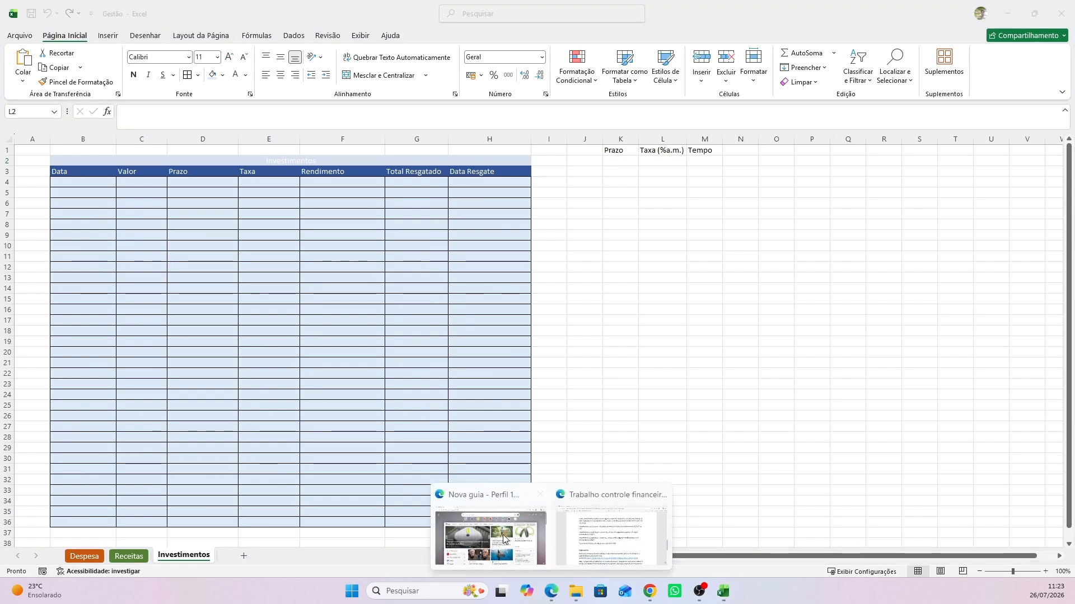
{"action": "left_click", "coordinate": [616, 531]}
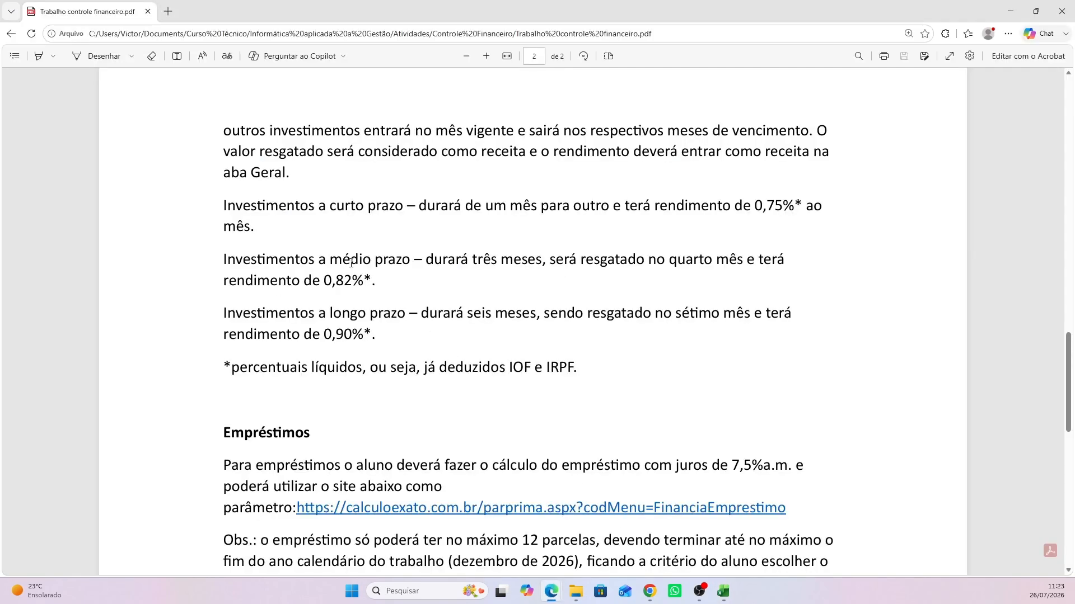
{"action": "left_click_drag", "start_coordinate": [266, 259], "coordinate": [369, 262]}
{"action": "left_click", "coordinate": [718, 270]}
{"action": "left_click_drag", "start_coordinate": [656, 260], "coordinate": [786, 263]}
{"action": "left_click_drag", "start_coordinate": [433, 261], "coordinate": [532, 264]}
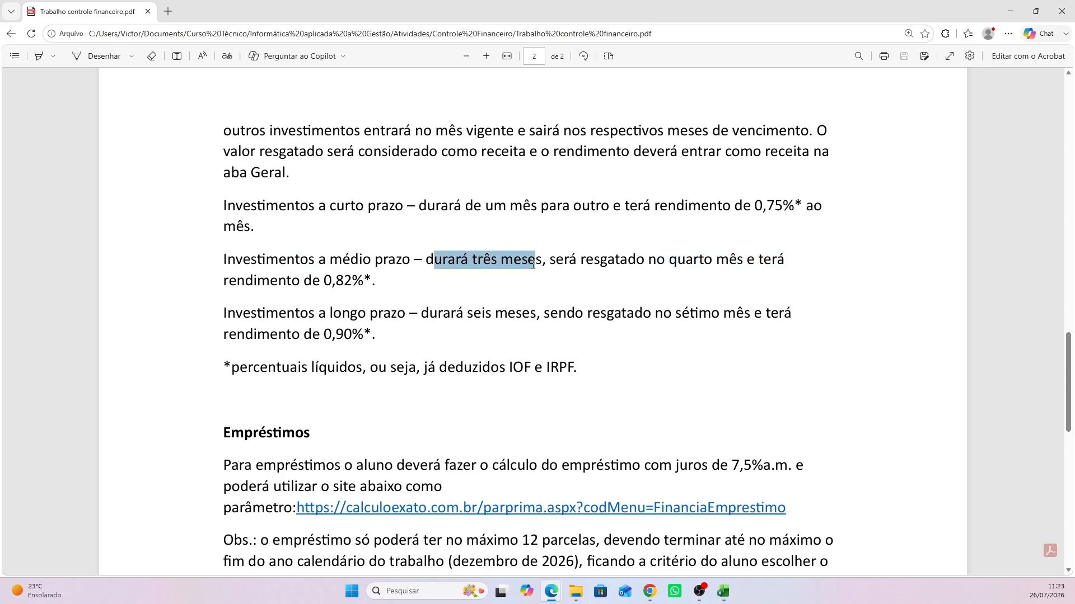
{"action": "left_click", "coordinate": [312, 290]}
{"action": "left_click_drag", "start_coordinate": [251, 281], "coordinate": [386, 293]}
{"action": "left_click", "coordinate": [271, 330]}
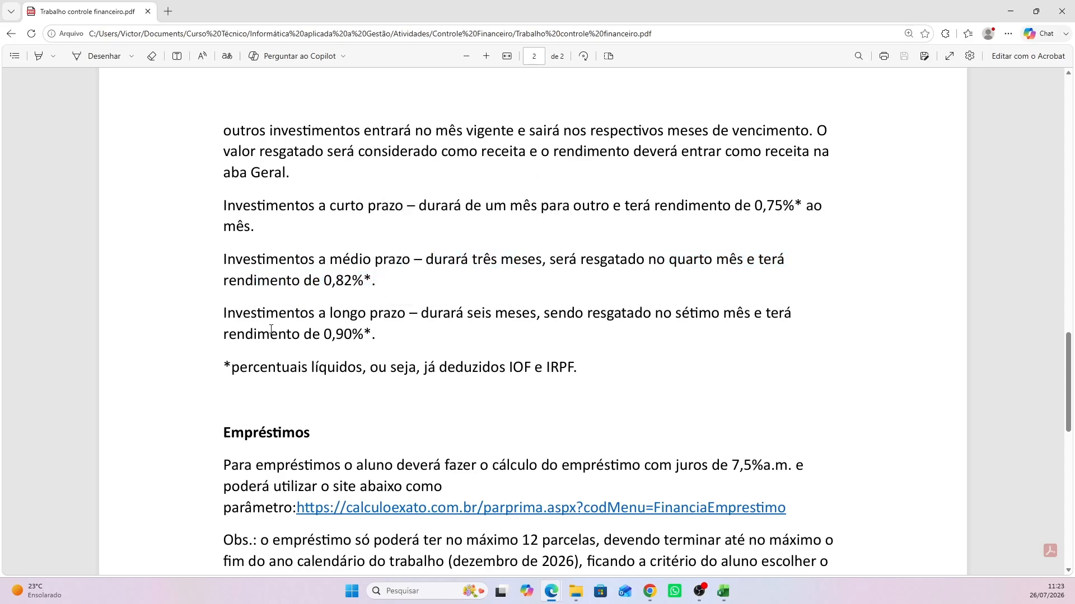
{"action": "double_click", "coordinate": [339, 282]}
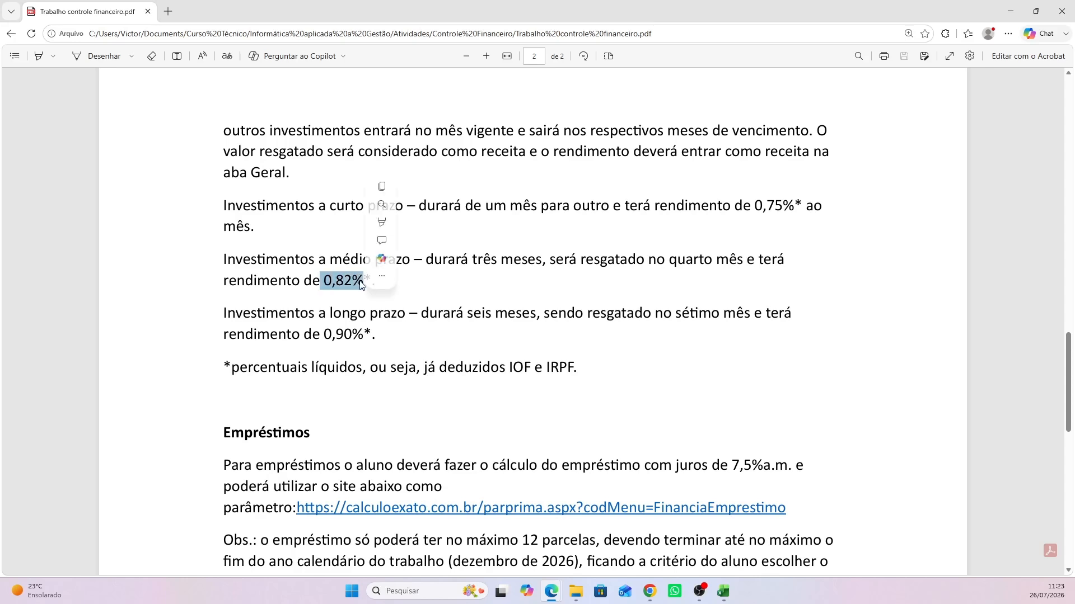
{"action": "left_click_drag", "start_coordinate": [736, 206], "coordinate": [795, 207]}
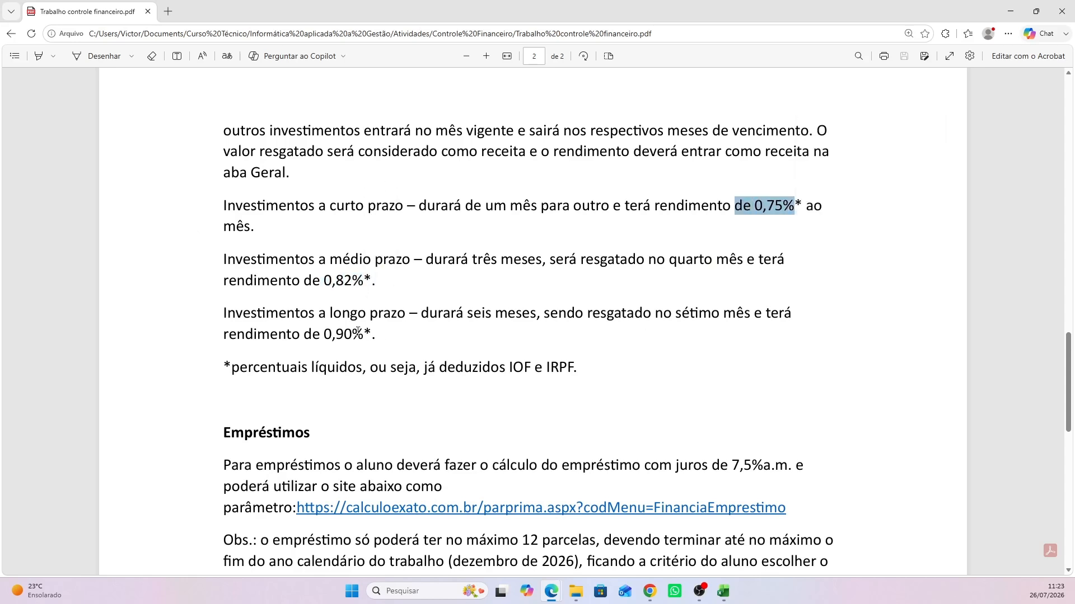
{"action": "left_click_drag", "start_coordinate": [323, 335], "coordinate": [371, 335]}
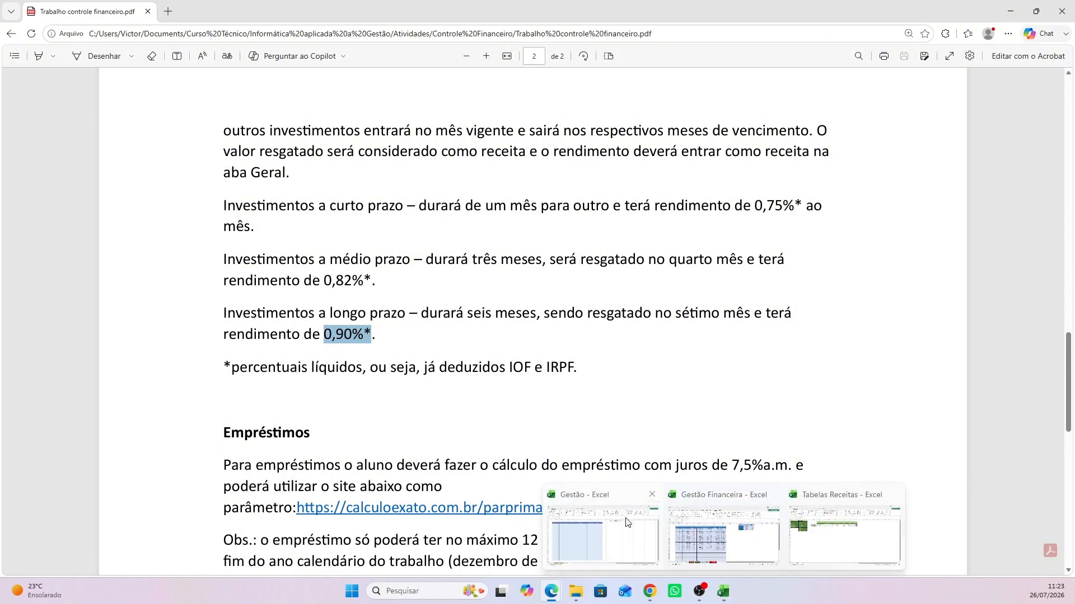
Switch to the Gestão workbook in Excel and list the terms curto, médio and longo in K2:K4
{"action": "left_click", "coordinate": [628, 523]}
{"action": "key", "text": "Left"}
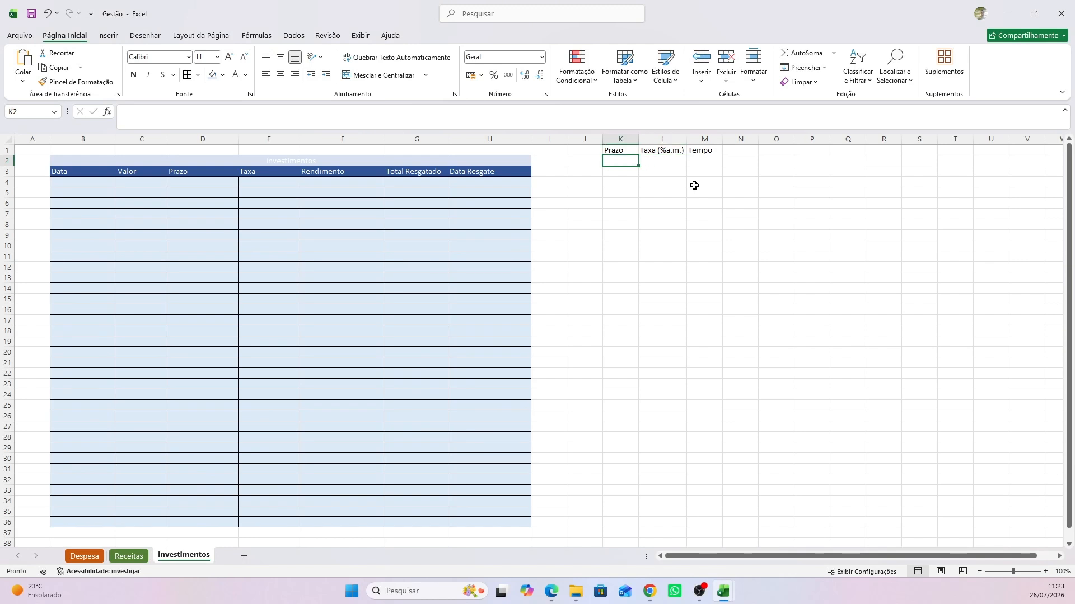
{"action": "type", "text": "c"}
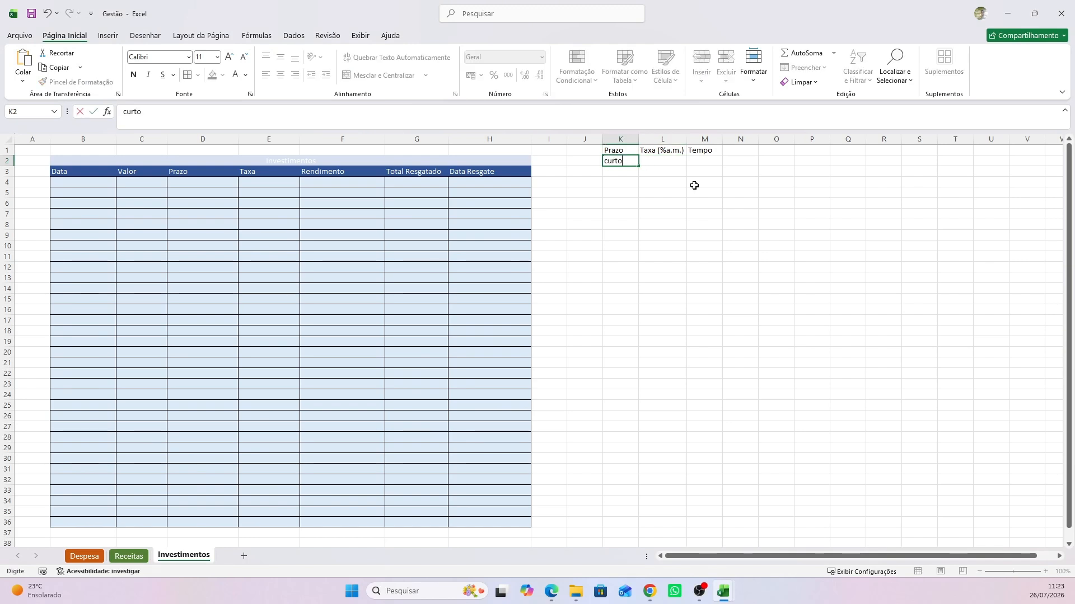
{"action": "type", "text": "urto"}
{"action": "key", "text": "Return"}
{"action": "type", "text": "mé"}
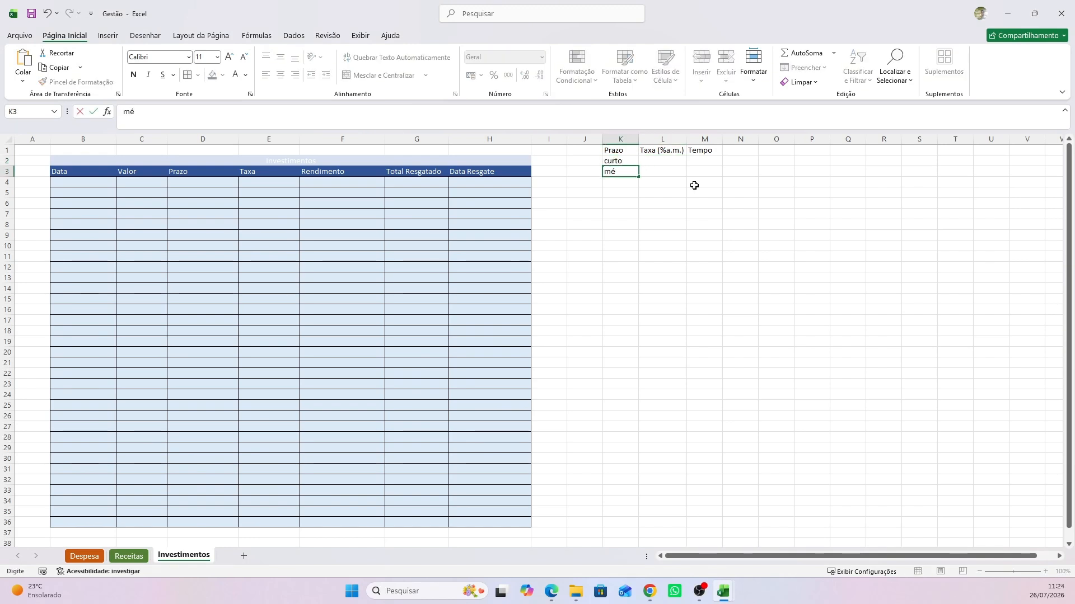
{"action": "type", "text": "dio"}
{"action": "key", "text": "Return"}
{"action": "type", "text": "lo"}
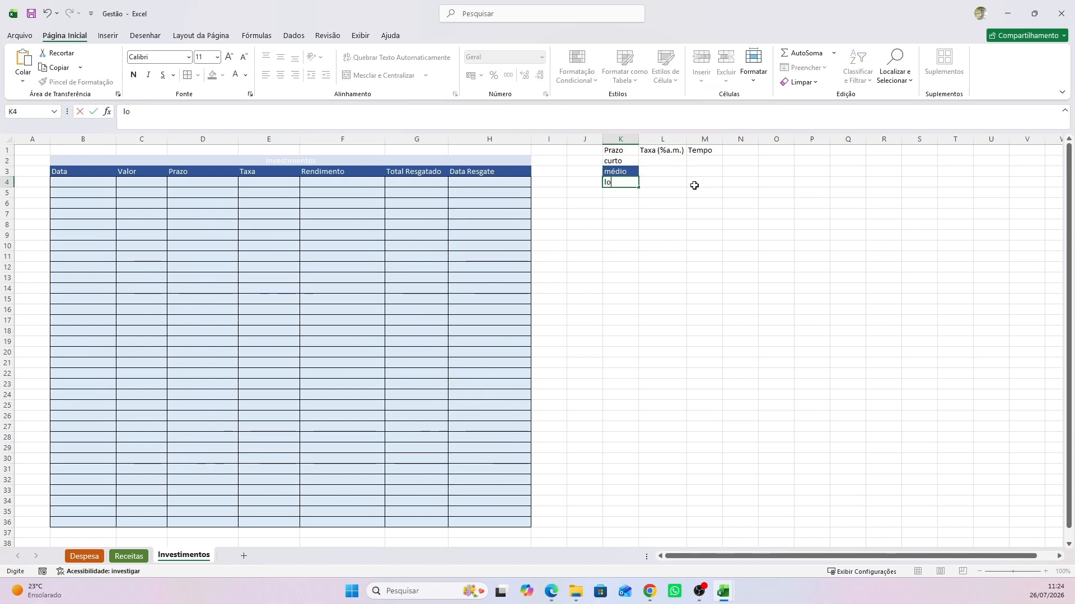
{"action": "key", "text": "Return"}
Switch to the Trabalho controle financeiro PDF and recheck the short-, medium- and long-term investment rates
{"action": "key", "text": "Up"}
{"action": "key", "text": "Up"}
{"action": "key", "text": "Up"}
{"action": "key", "text": "Up"}
{"action": "key", "text": "Down"}
{"action": "key", "text": "Down"}
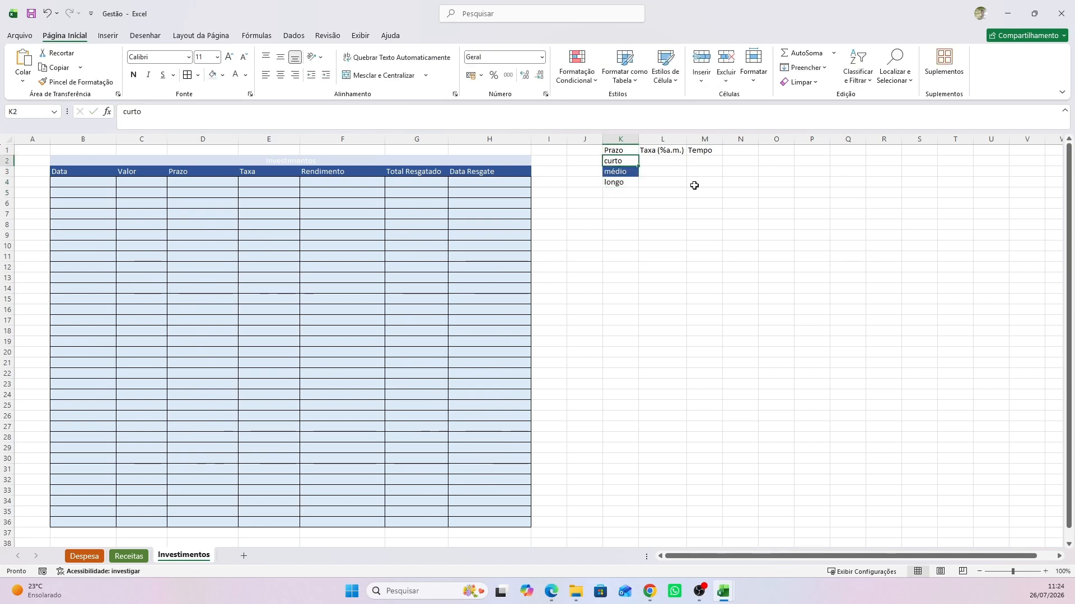
{"action": "key", "text": "shift+Down"}
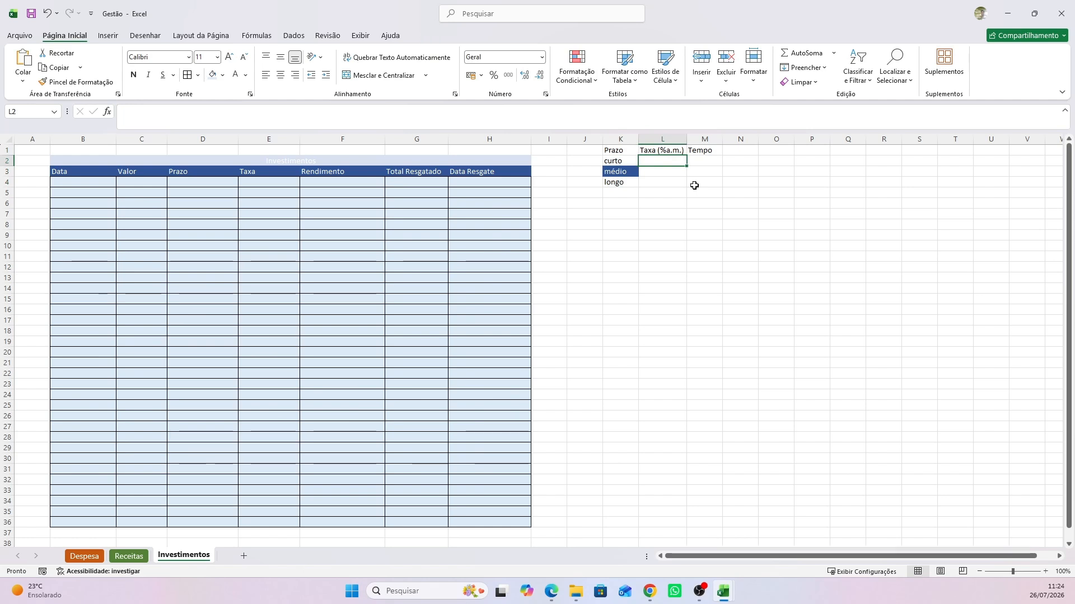
{"action": "key", "text": "alt+Tab"}
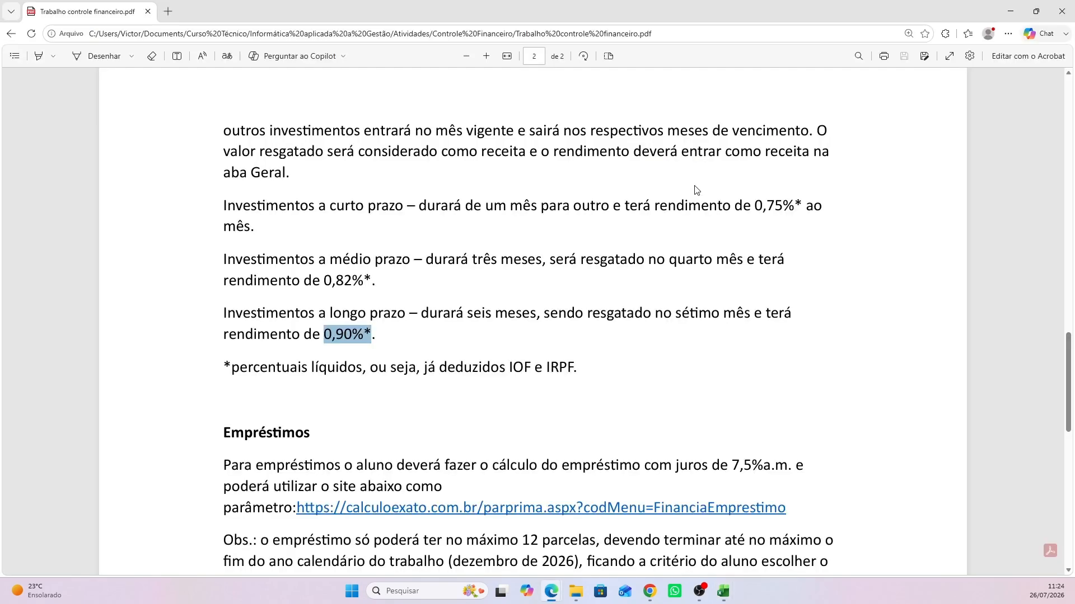
{"action": "left_click", "coordinate": [781, 204]}
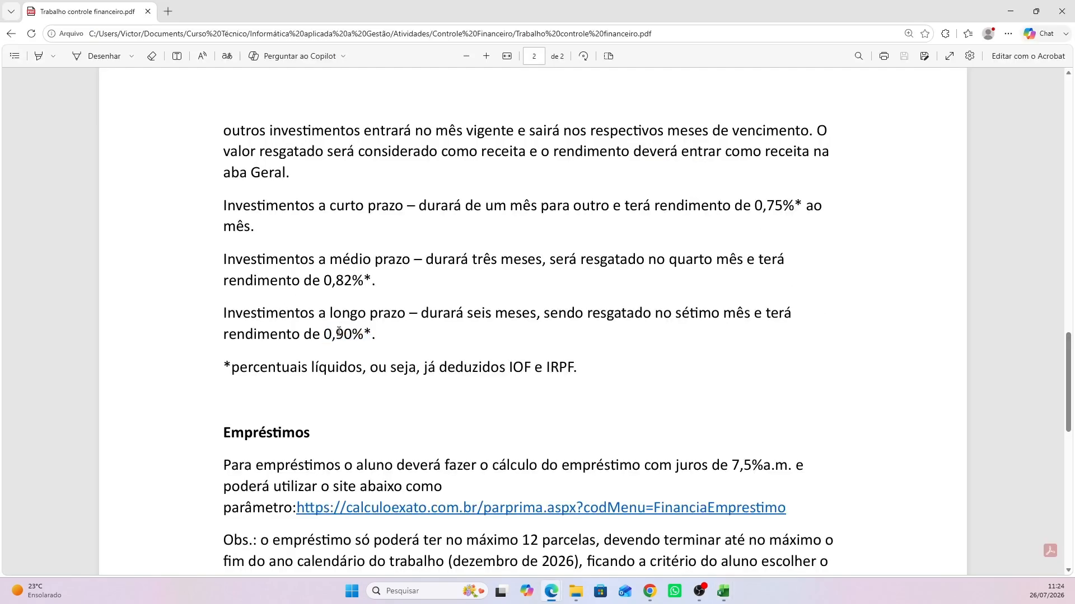
Switch to the Gestão workbook in Excel and enter the rates 0,75, 0,82 and 0,9 in L2:L4
{"action": "key", "text": "alt+Tab"}
{"action": "type", "text": "0,7"}
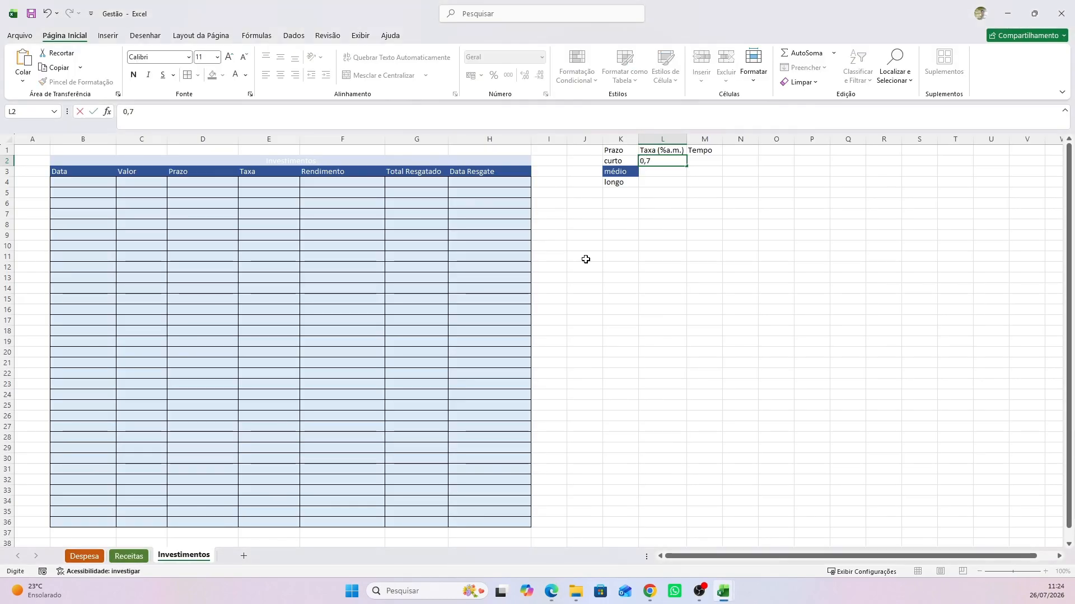
{"action": "type", "text": "5"}
{"action": "key", "text": "Return"}
{"action": "type", "text": "0,82"}
{"action": "key", "text": "Return"}
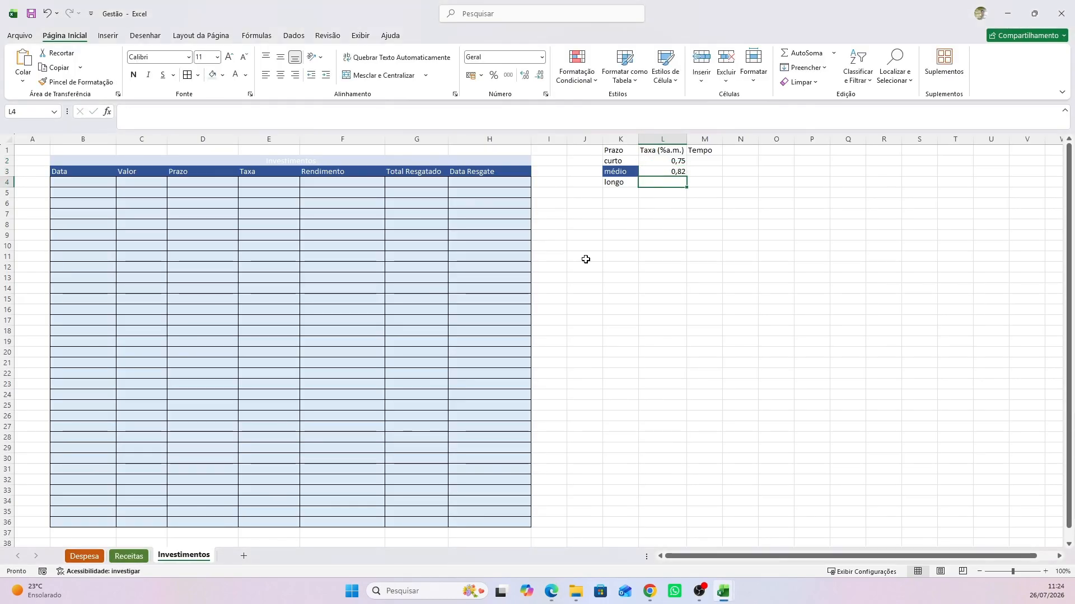
{"action": "type", "text": "0,9"}
{"action": "key", "text": "Return"}
Format the three rate cells L2:L4 as percentages
{"action": "key", "text": "Up"}
{"action": "key", "text": "Up"}
{"action": "key", "text": "Up"}
{"action": "key", "text": "shift+Down"}
{"action": "key", "text": "shift+Down"}
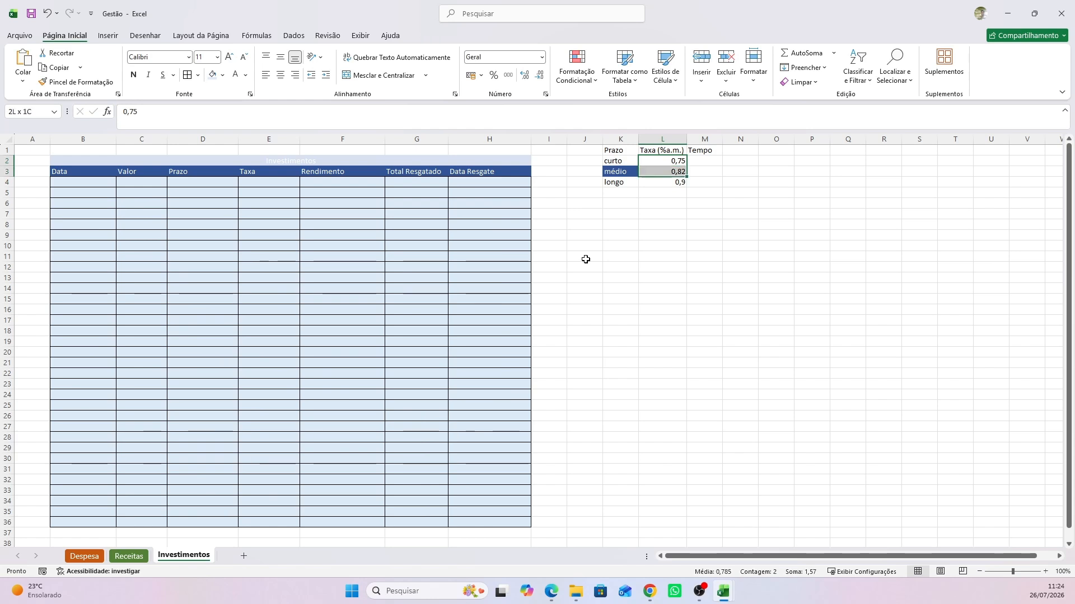
{"action": "left_click", "coordinate": [494, 75]}
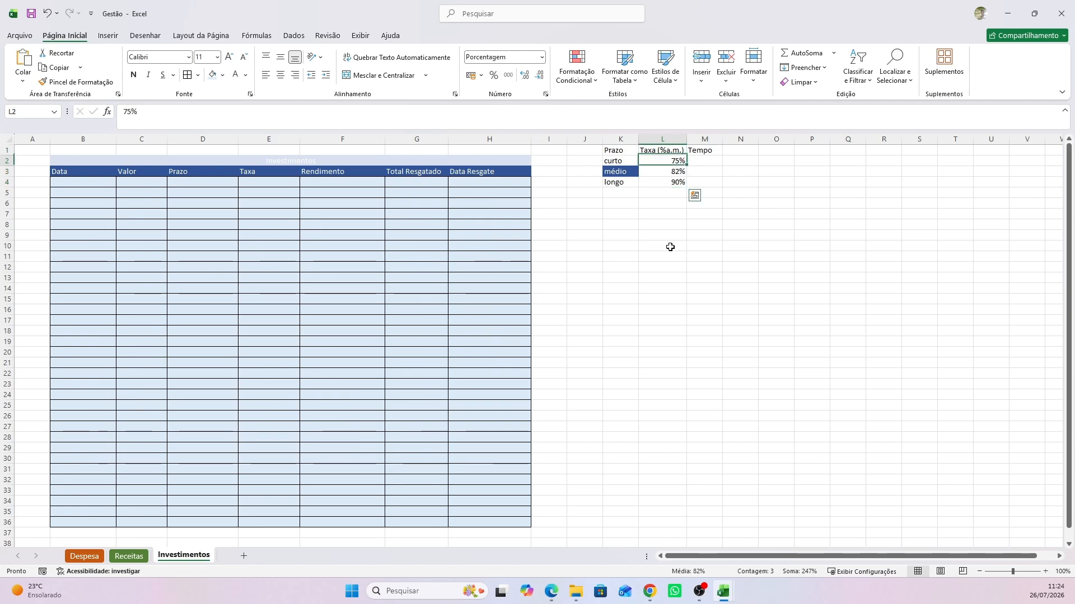
Re-enter the rates in L2:L4 as 0,75%, 0,82% and 0,9%
{"action": "type", "text": "0,75"}
{"action": "key", "text": "Return"}
{"action": "type", "text": "0"}
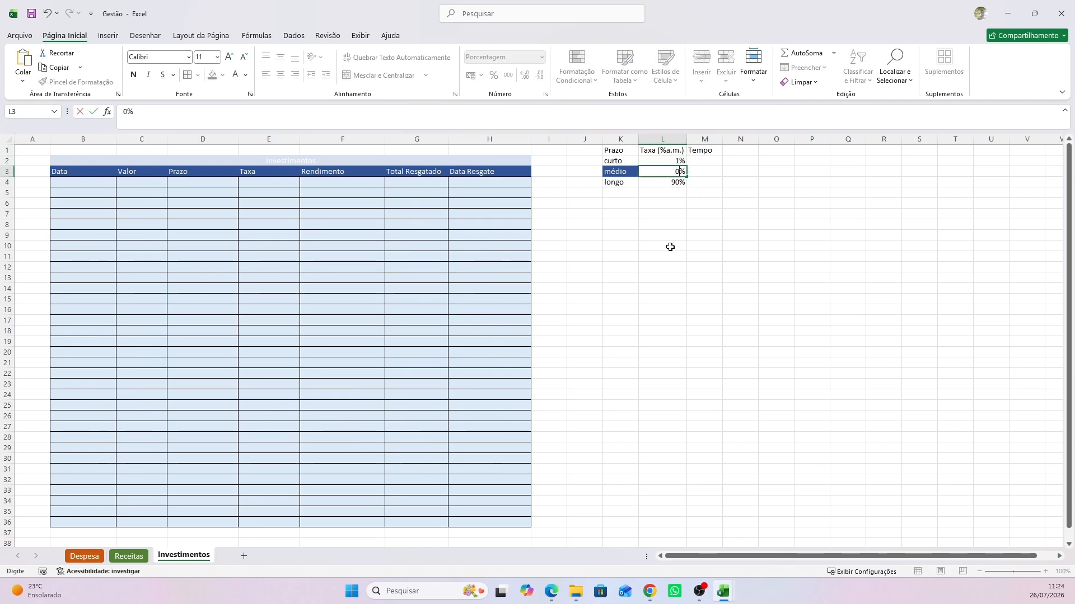
{"action": "type", "text": ",82"}
{"action": "key", "text": "Return"}
{"action": "type", "text": "0,9"}
{"action": "key", "text": "Return"}
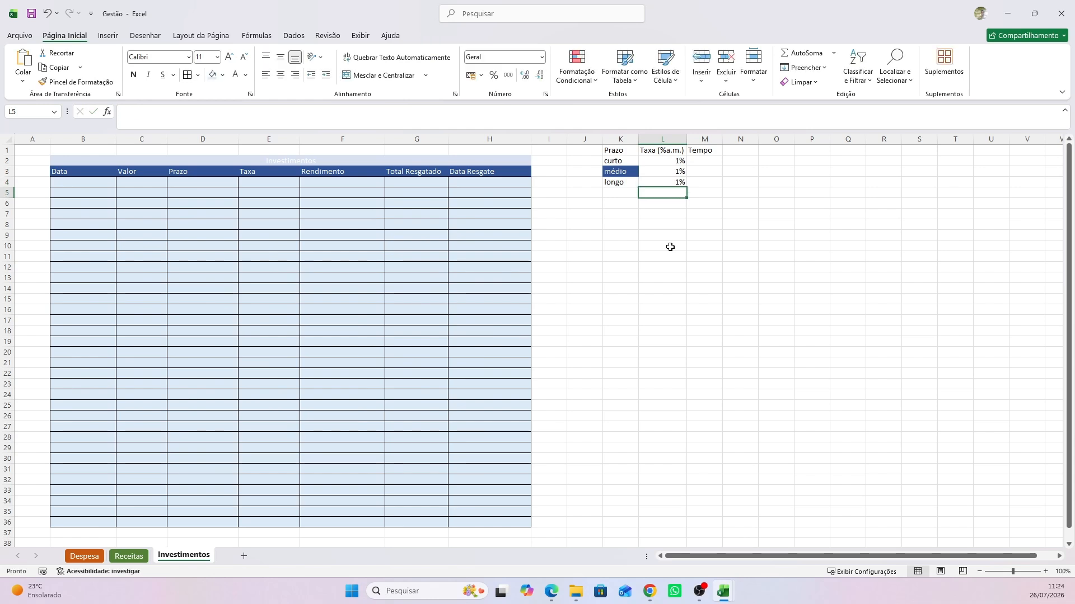
Display the percentages in L2:L4 with two decimal places
{"action": "key", "text": "Up"}
{"action": "left_click_drag", "start_coordinate": [663, 182], "coordinate": [649, 164]}
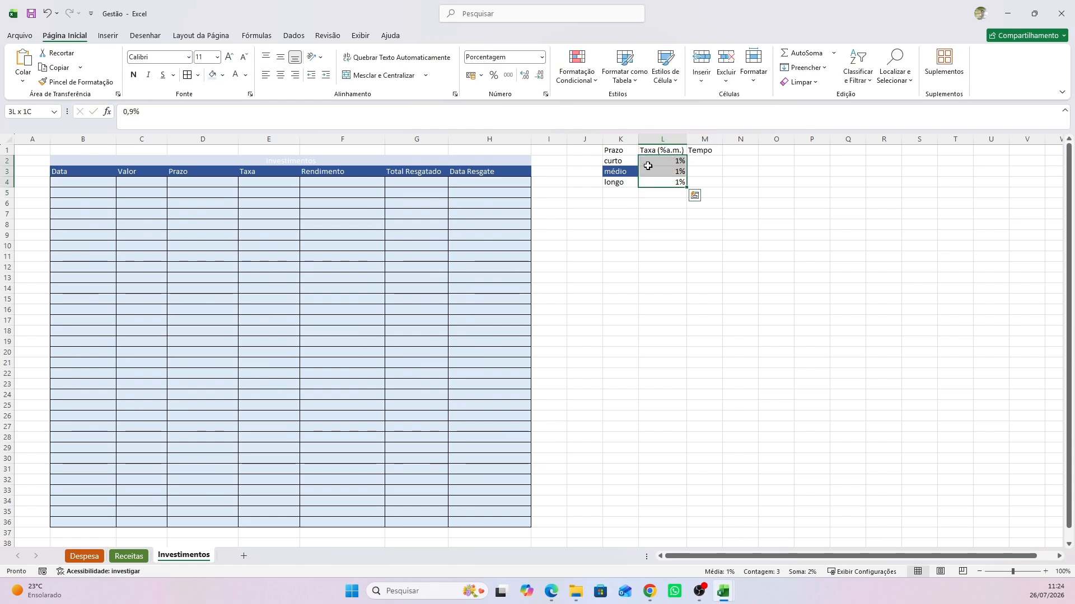
{"action": "left_click", "coordinate": [527, 75]}
{"action": "left_click", "coordinate": [526, 75]}
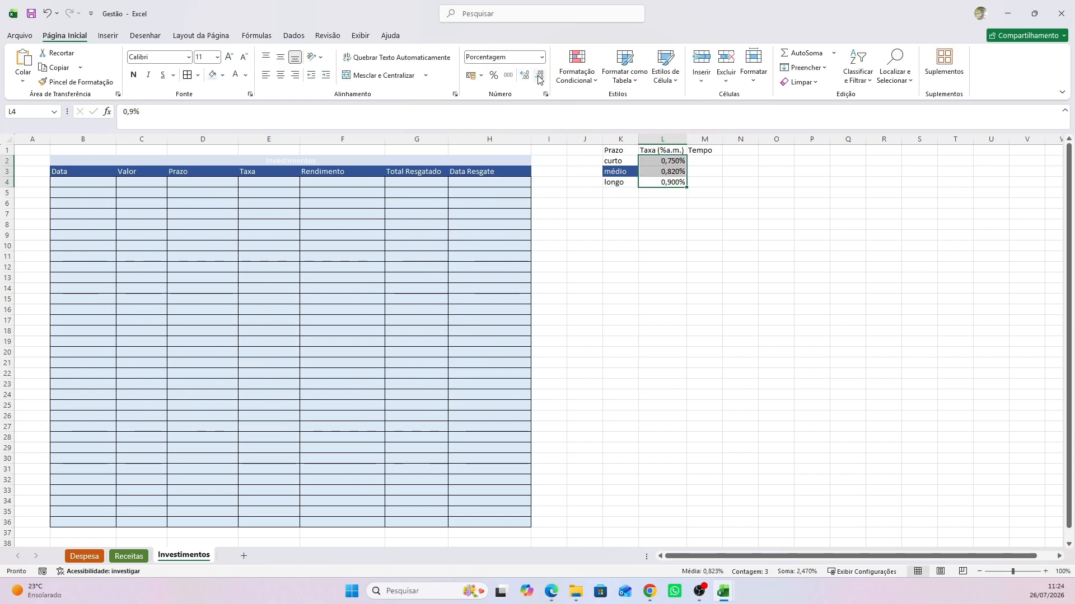
{"action": "left_click", "coordinate": [666, 182]}
Enter the durations 1, 3 and 6 in M2:M4 for the curto, médio and longo terms
{"action": "left_click", "coordinate": [692, 164]}
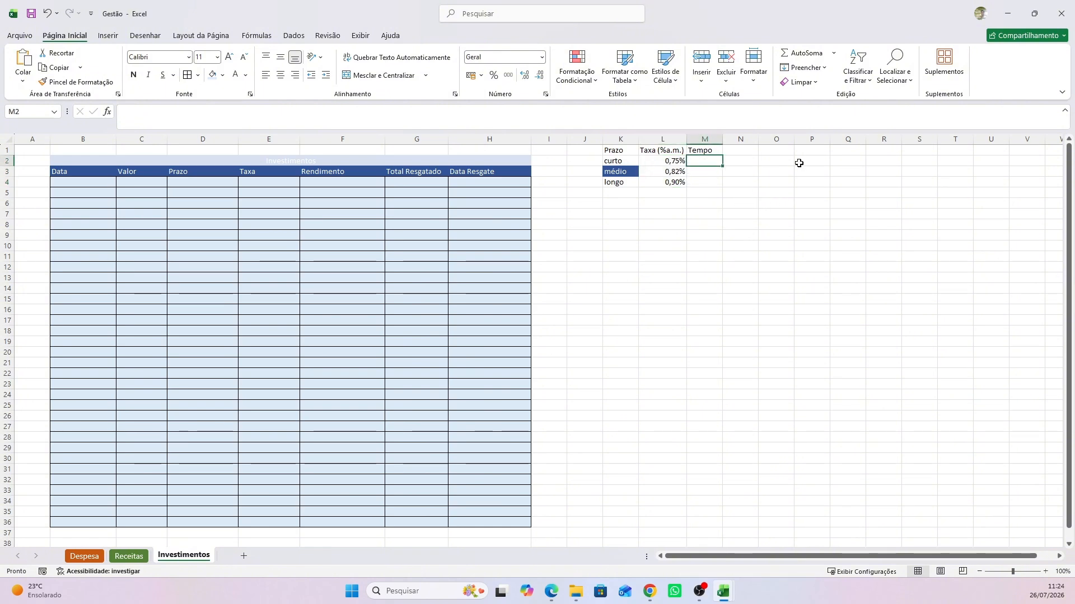
{"action": "type", "text": "1"}
{"action": "key", "text": "Return"}
{"action": "type", "text": "3"}
{"action": "key", "text": "Return"}
{"action": "type", "text": "6"}
{"action": "key", "text": "Return"}
Change the header in M1 to Tempo (mês)
{"action": "key", "text": "Up"}
{"action": "key", "text": "Up"}
{"action": "key", "text": "Up"}
{"action": "key", "text": "Up"}
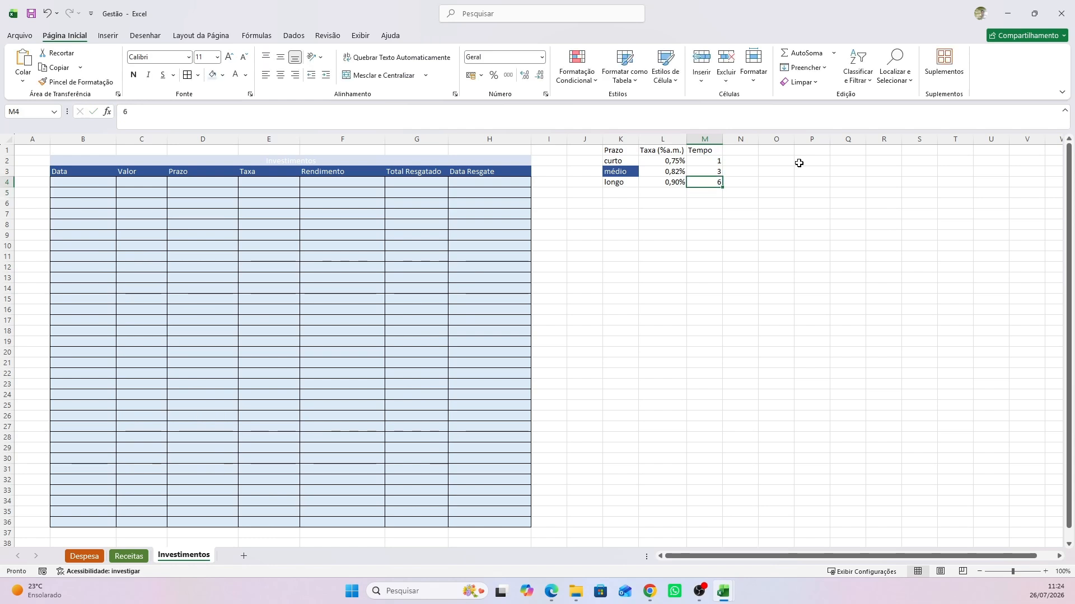
{"action": "key", "text": "F2"}
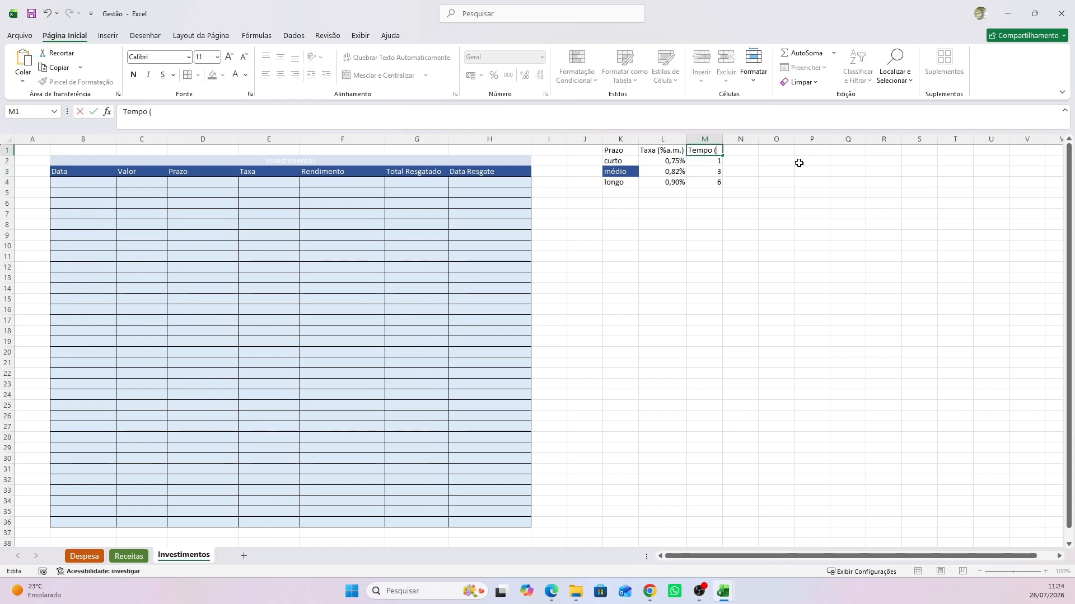
{"action": "key", "text": "ctrl+Return"}
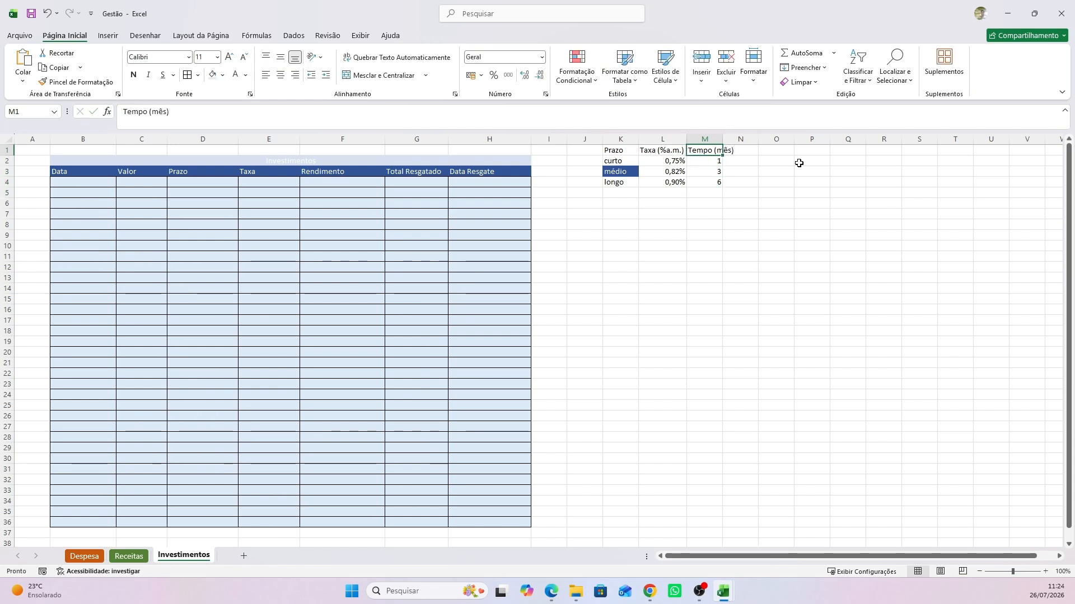
Fill the helper table headers K1:M1 with the same light blue as the Investimentos title row
{"action": "key", "text": "Left"}
{"action": "key", "text": "Left"}
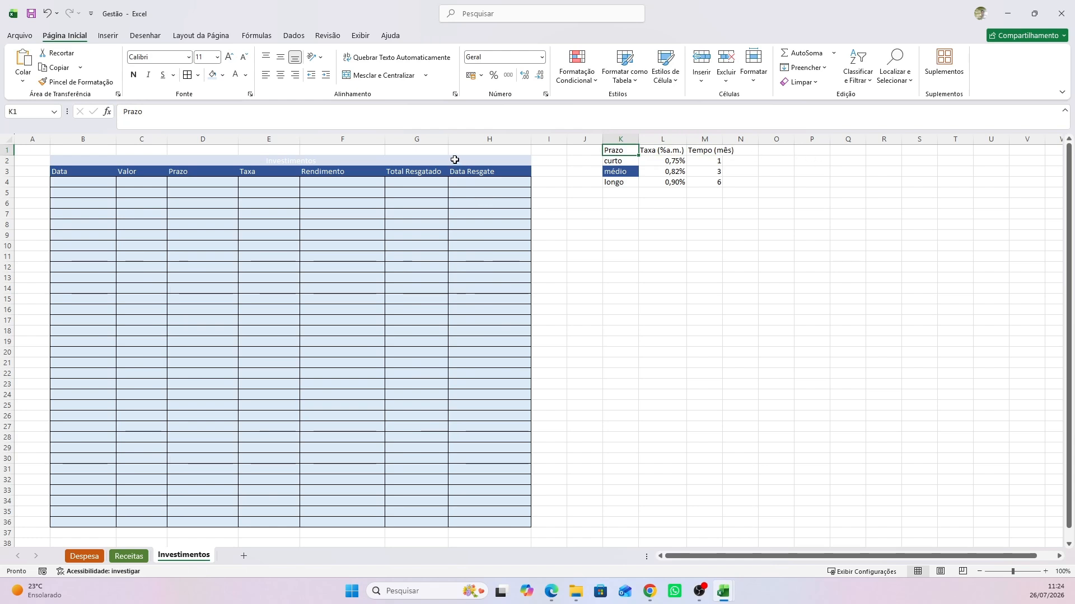
{"action": "left_click_drag", "start_coordinate": [627, 150], "coordinate": [701, 152]}
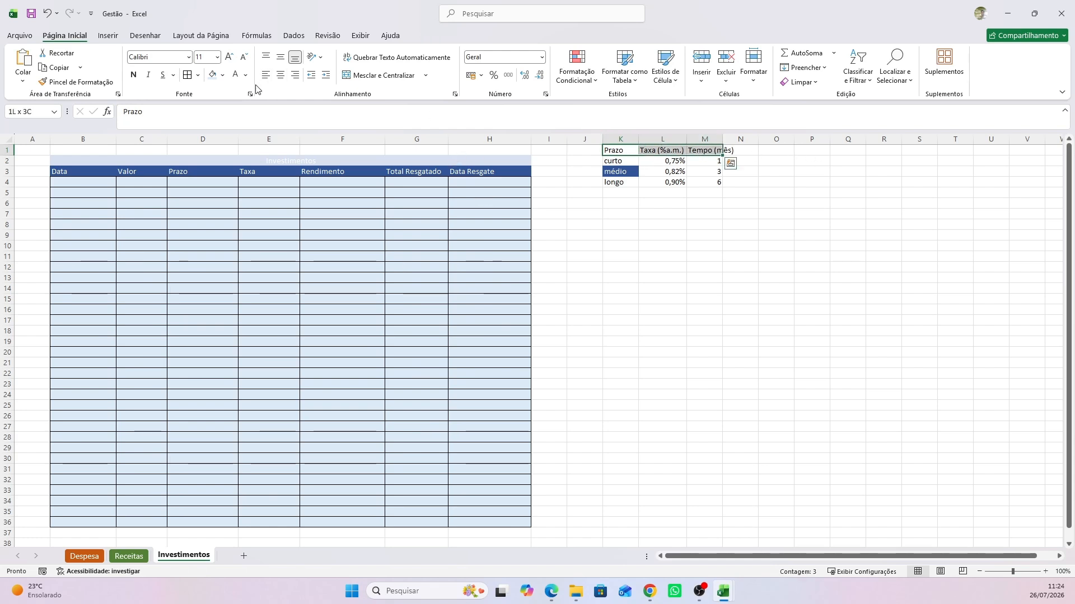
{"action": "left_click", "coordinate": [222, 75]}
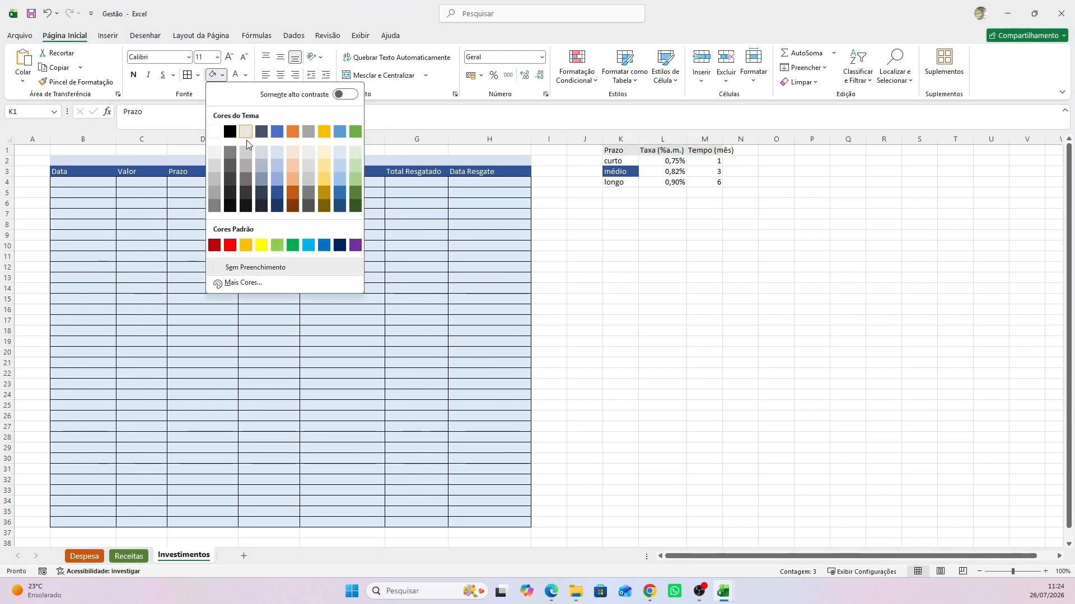
{"action": "left_click", "coordinate": [247, 141]}
{"action": "left_click", "coordinate": [473, 160]}
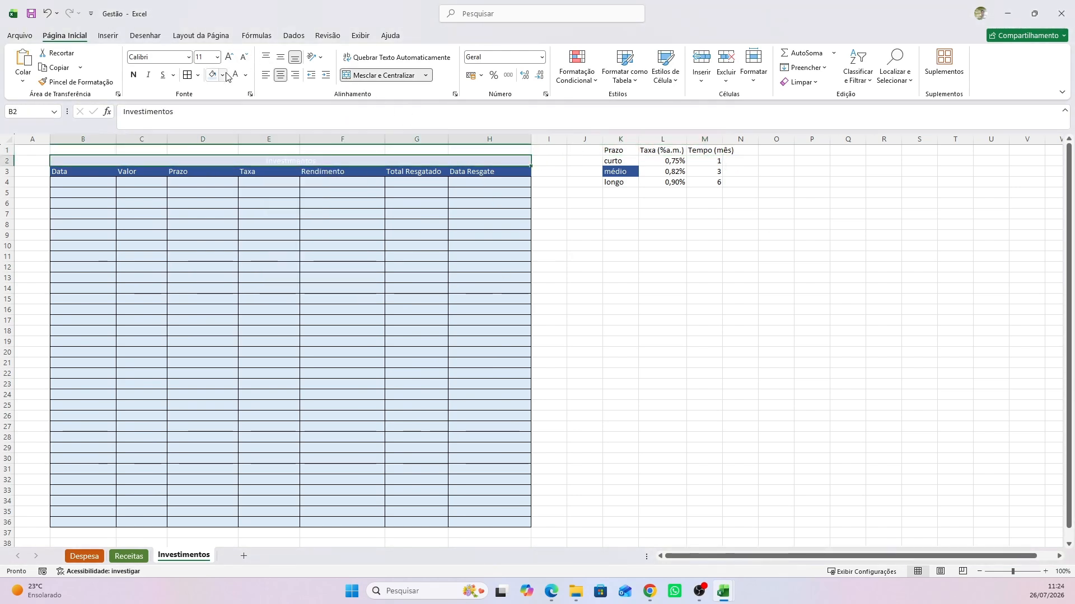
{"action": "left_click", "coordinate": [222, 75]}
{"action": "left_click", "coordinate": [277, 149]}
{"action": "left_click_drag", "start_coordinate": [627, 151], "coordinate": [697, 154]}
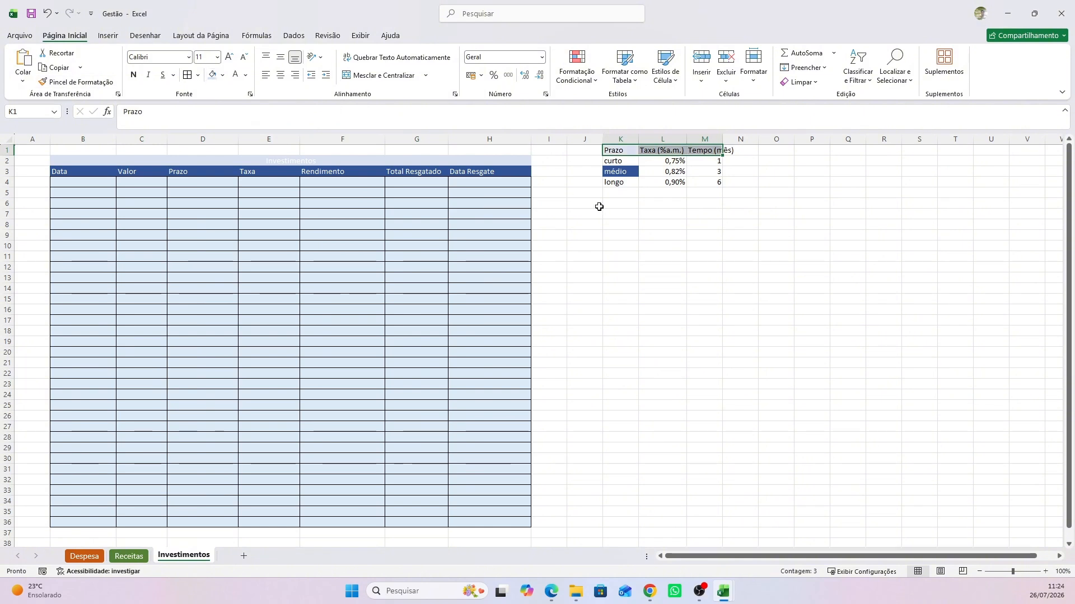
Fill the term cells K2:K4 with the same dark blue as the Investimentos header row
{"action": "left_click", "coordinate": [263, 172]}
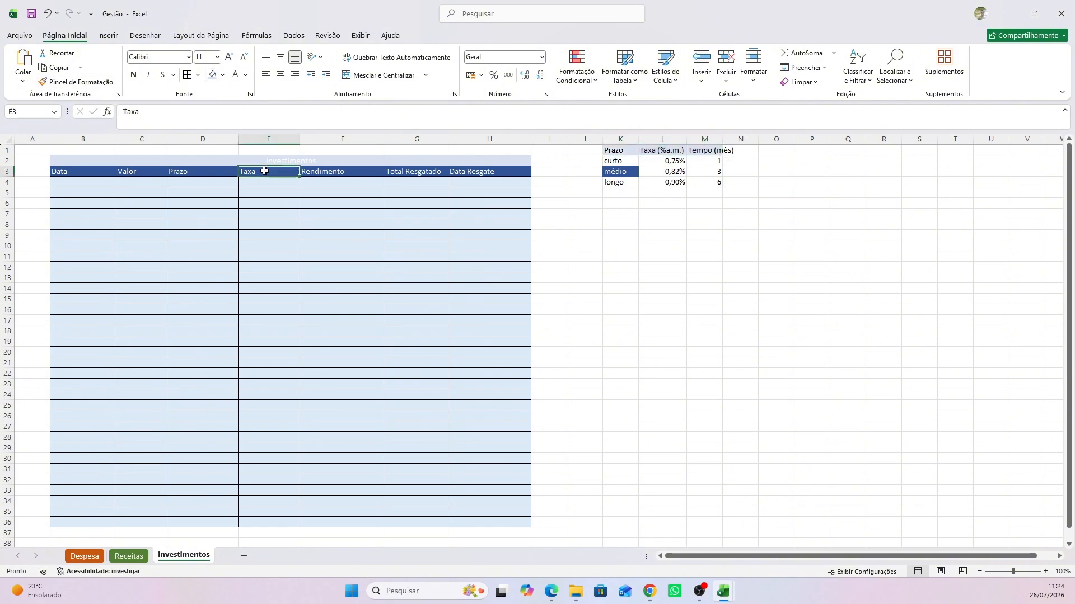
{"action": "left_click", "coordinate": [223, 75]}
{"action": "left_click", "coordinate": [276, 190]}
{"action": "left_click", "coordinate": [653, 194]}
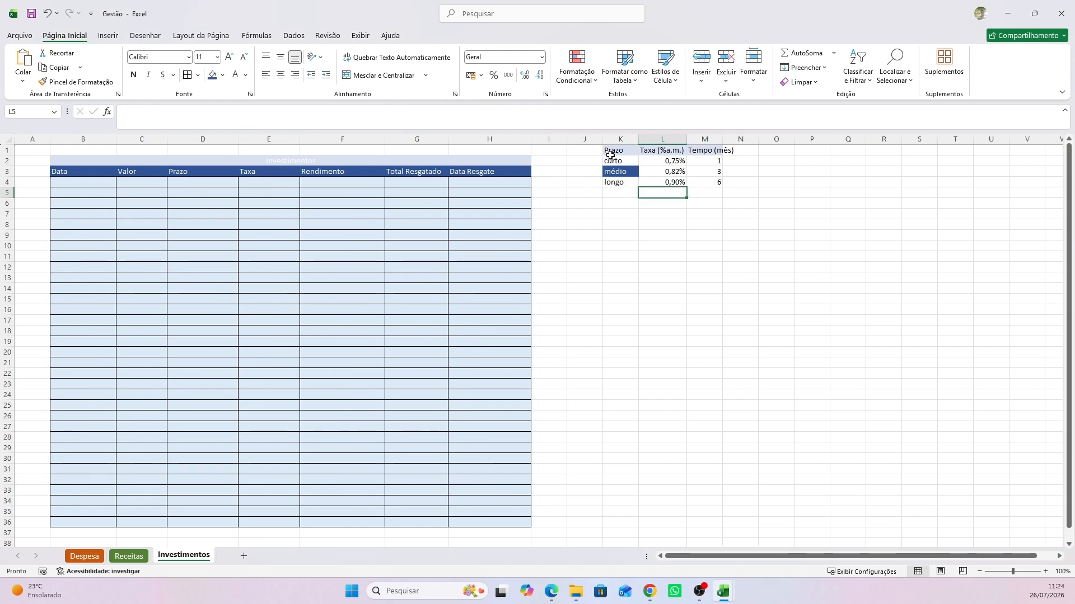
{"action": "left_click_drag", "start_coordinate": [610, 155], "coordinate": [616, 182]}
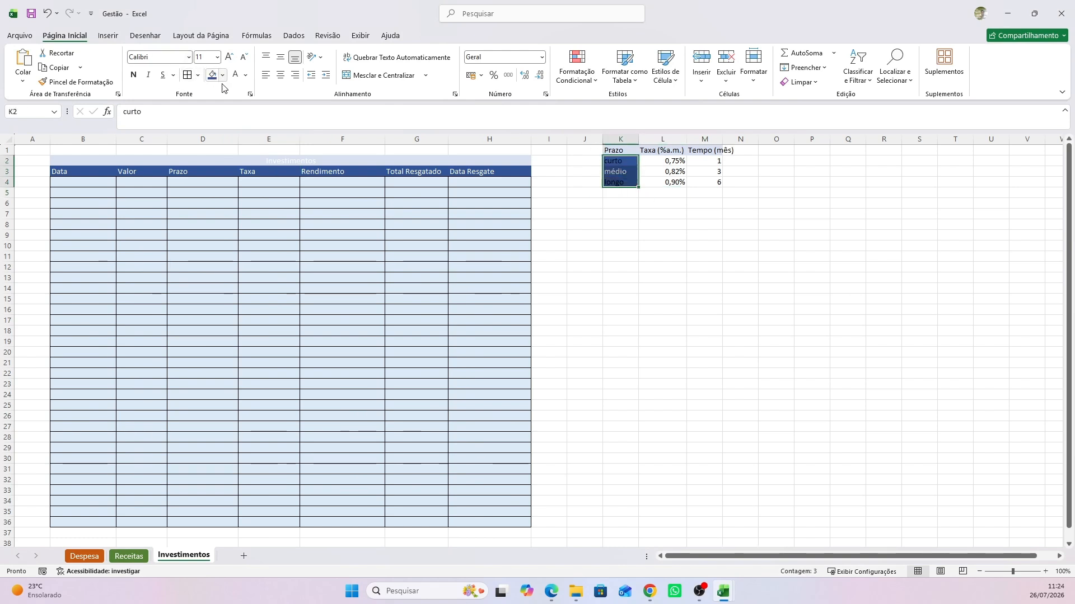
{"action": "left_click", "coordinate": [212, 75]}
Fill the rate and duration cells L2:M4 with the same light blue as the Investimentos table body
{"action": "left_click", "coordinate": [308, 185]}
{"action": "left_click", "coordinate": [222, 75]}
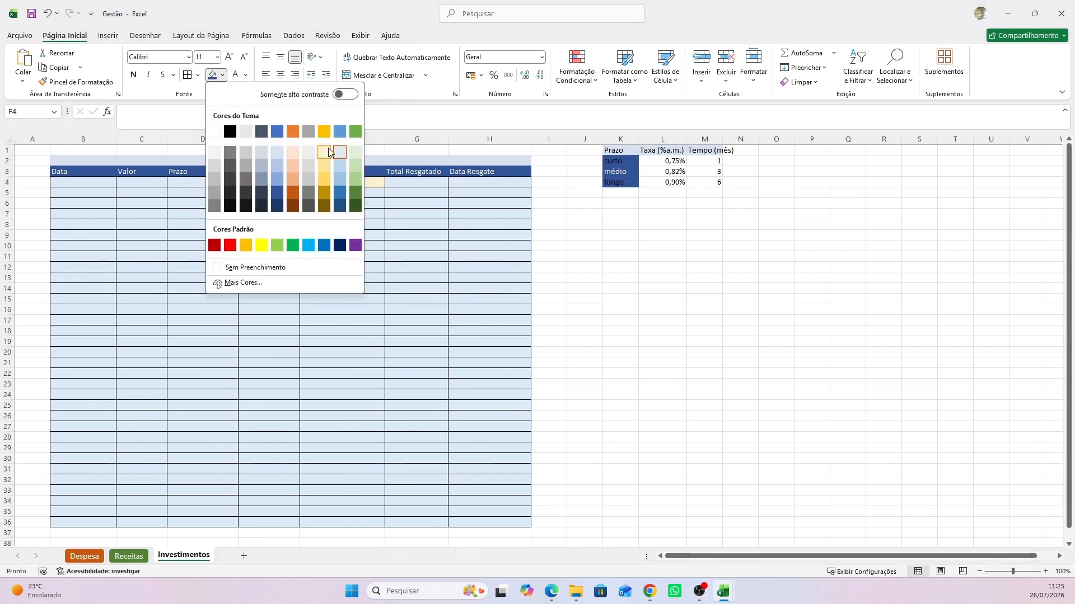
{"action": "key", "text": "Escape"}
{"action": "left_click_drag", "start_coordinate": [666, 161], "coordinate": [711, 183]}
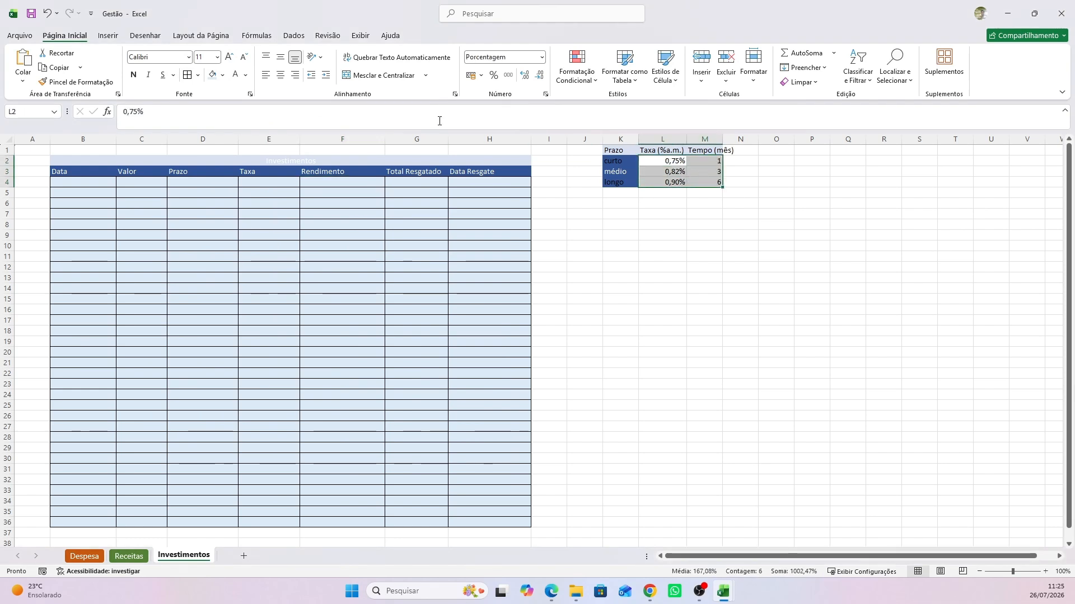
{"action": "left_click", "coordinate": [212, 75]}
{"action": "left_click", "coordinate": [420, 225]}
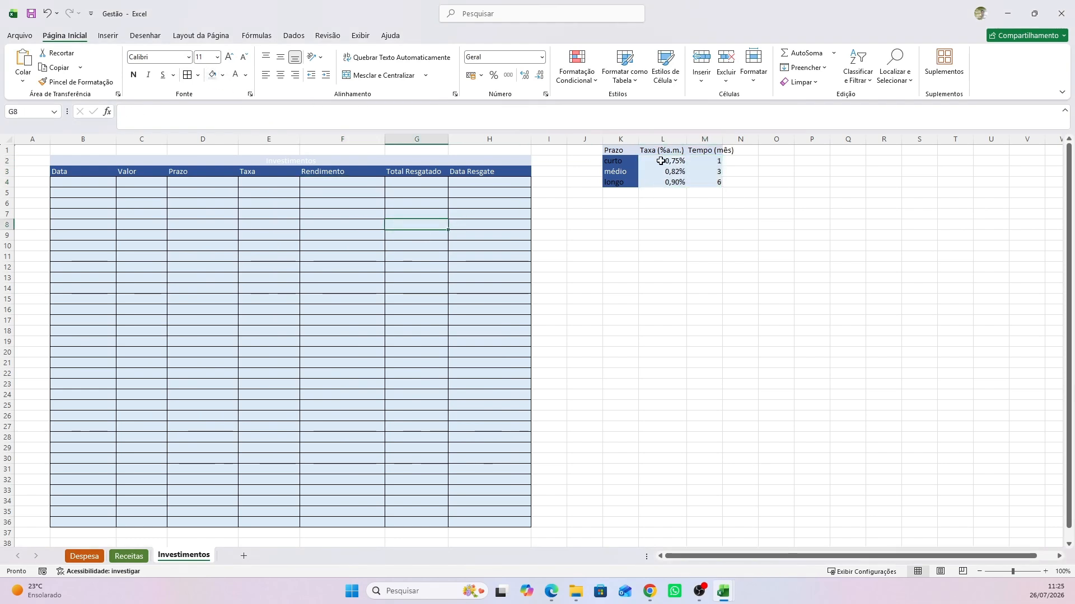
Autofit column M to its Tempo (mês) header and widen column K slightly
{"action": "double_click", "coordinate": [722, 138]}
{"action": "left_click", "coordinate": [692, 150]}
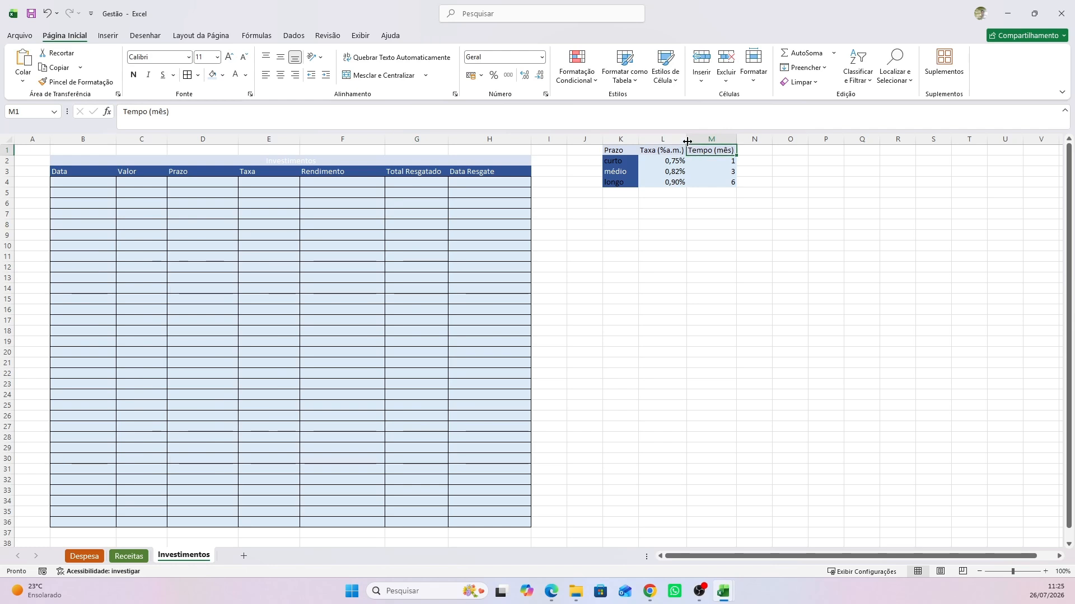
{"action": "mouse_move", "coordinate": [638, 139]}
{"action": "left_mouse_down"}
{"action": "mouse_move", "coordinate": [629, 138]}
{"action": "mouse_move", "coordinate": [641, 139]}
{"action": "left_mouse_up"}
{"action": "left_click", "coordinate": [605, 222]}
{"action": "left_click", "coordinate": [695, 226]}
{"action": "left_click", "coordinate": [313, 202]}
{"action": "left_click", "coordinate": [225, 184]}
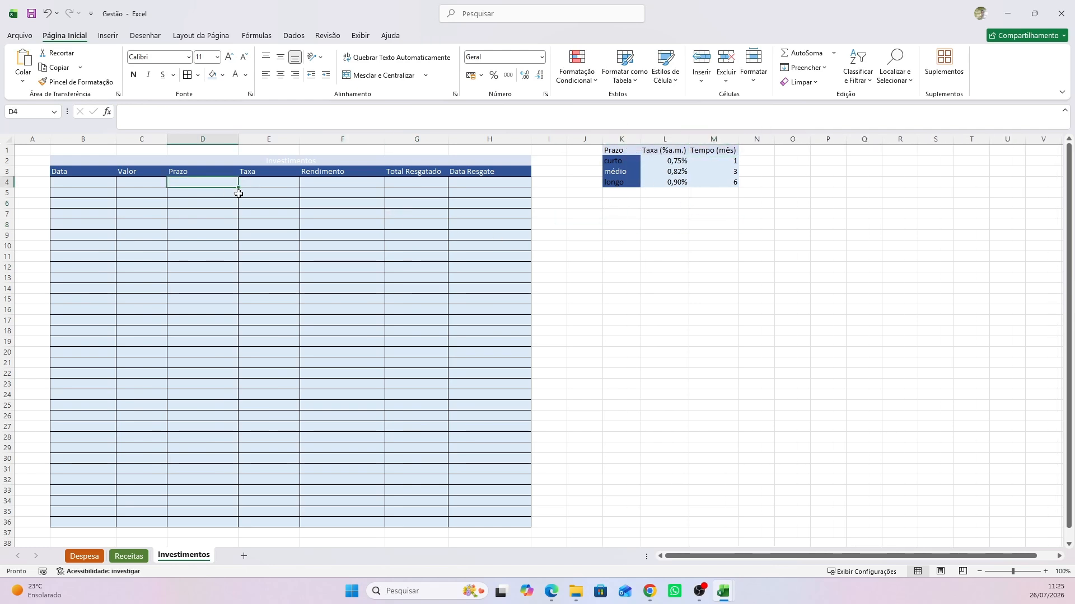
Hide the gridlines on the Investimentos sheet
{"action": "left_click", "coordinate": [581, 211]}
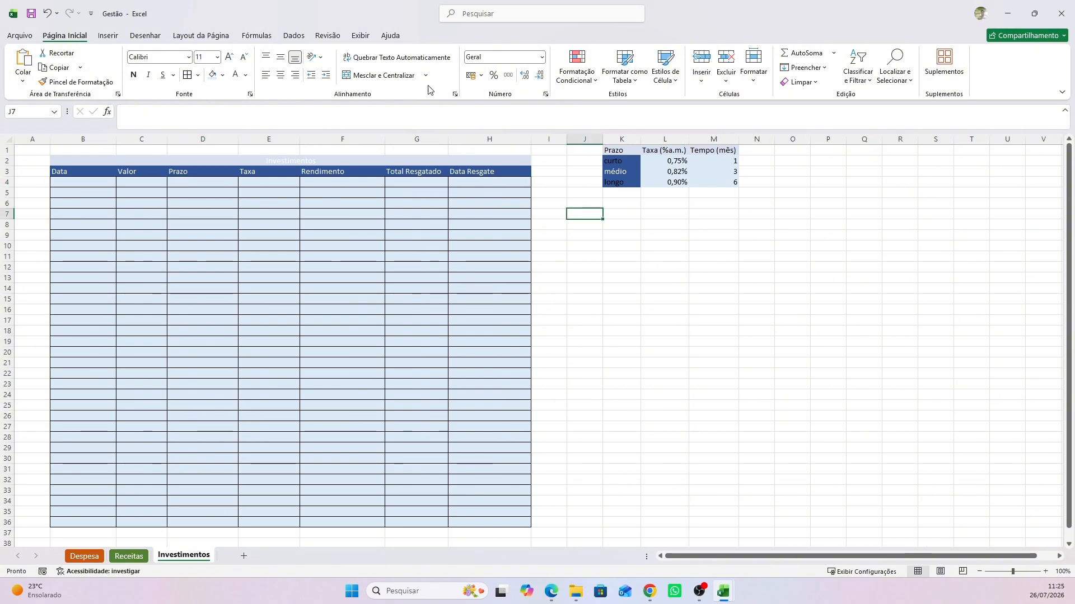
{"action": "left_click", "coordinate": [359, 36]}
{"action": "left_click", "coordinate": [390, 36]}
{"action": "left_click", "coordinate": [327, 35]}
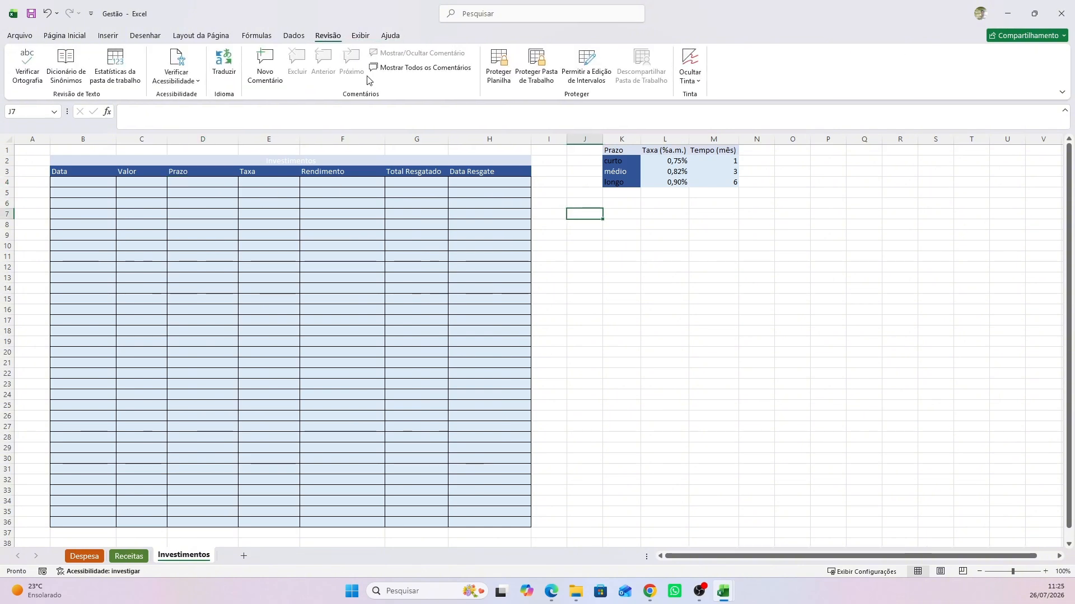
{"action": "left_click", "coordinate": [360, 35]}
{"action": "left_click", "coordinate": [200, 67]}
{"action": "left_click", "coordinate": [269, 256]}
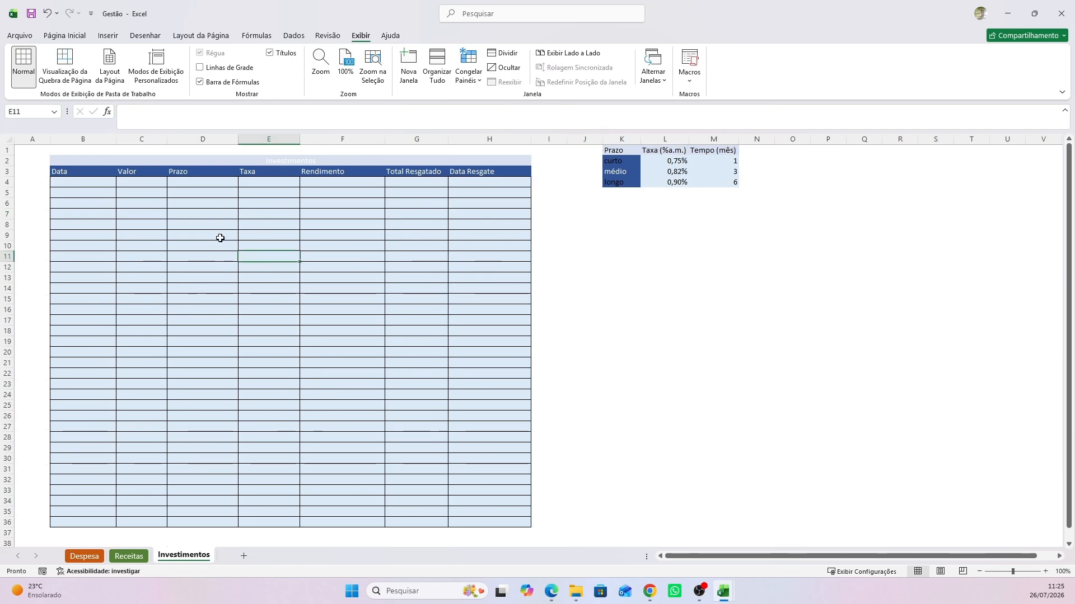
Enter the date 01/01/2026 and the value 1000 in the first record, cells B4 and C4
{"action": "left_click", "coordinate": [83, 203]}
{"action": "left_click", "coordinate": [65, 35]}
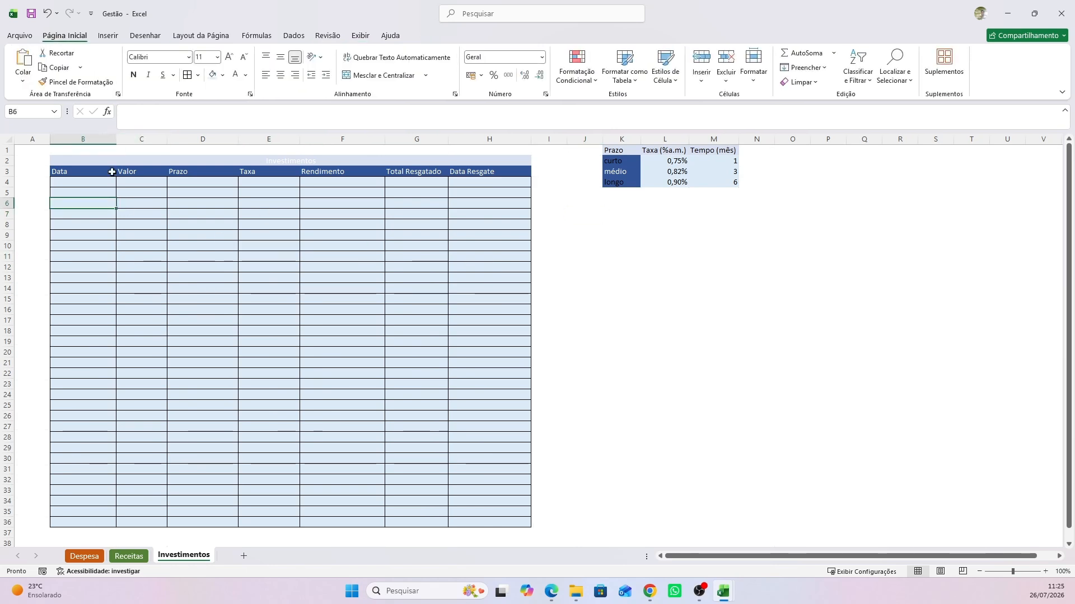
{"action": "left_click", "coordinate": [100, 184]}
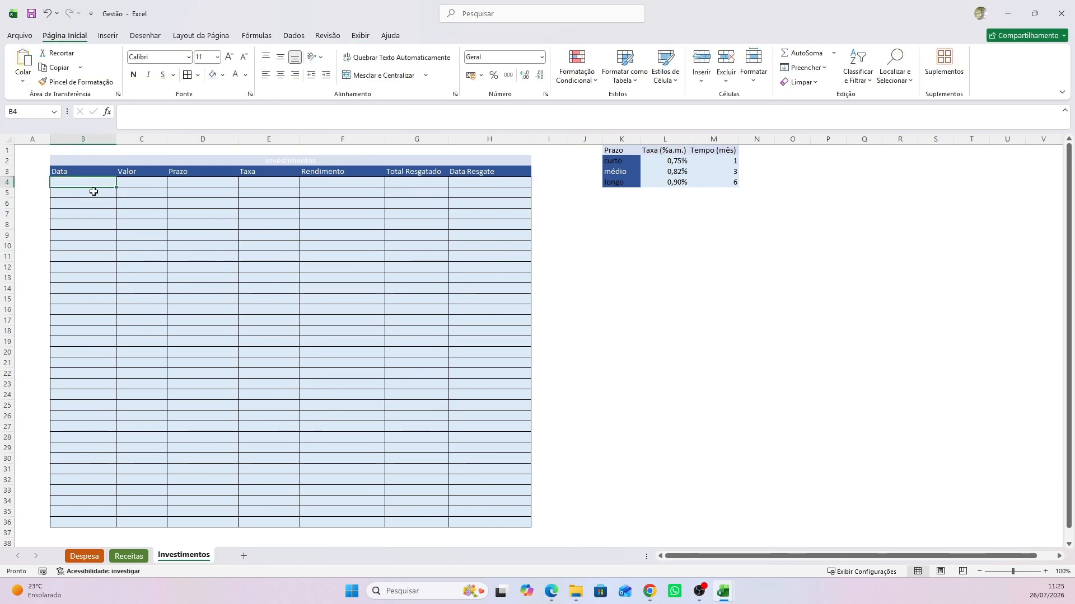
{"action": "type", "text": "01/01"}
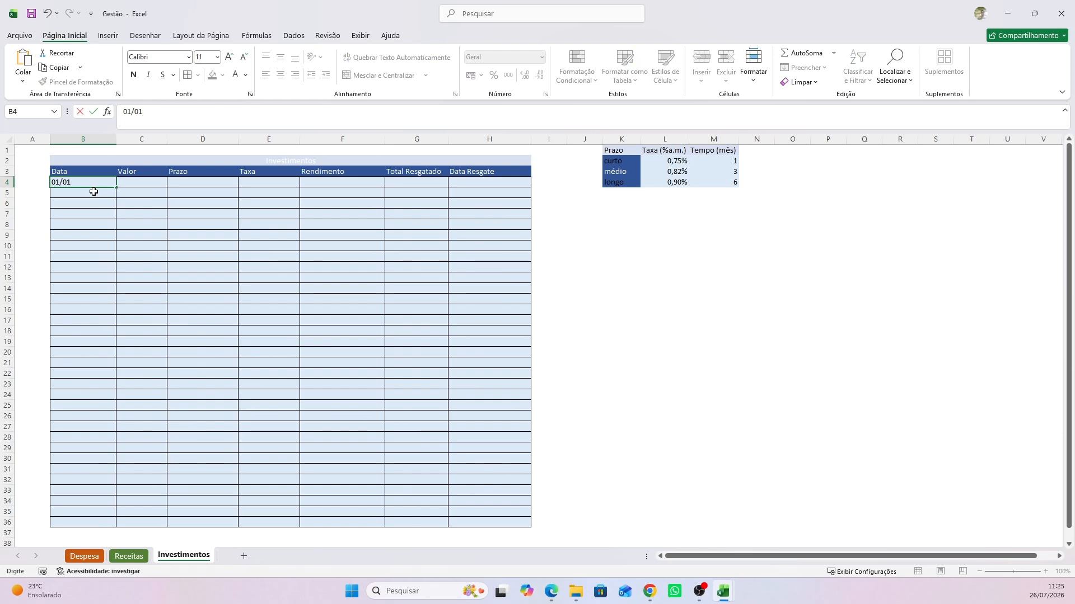
{"action": "type", "text": "/2026"}
{"action": "key", "text": "Tab"}
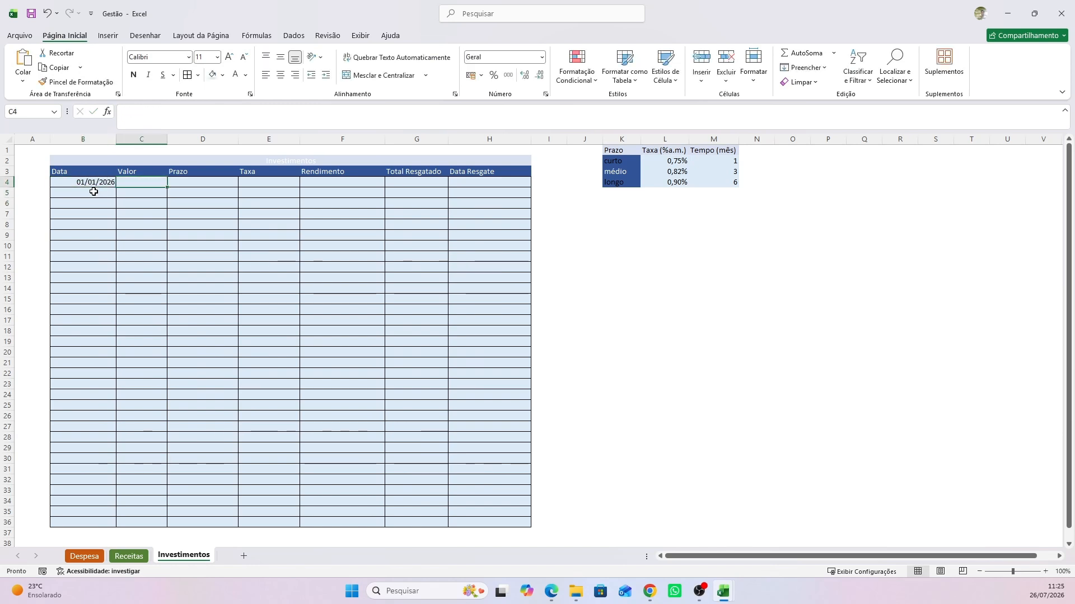
{"action": "type", "text": "1000"}
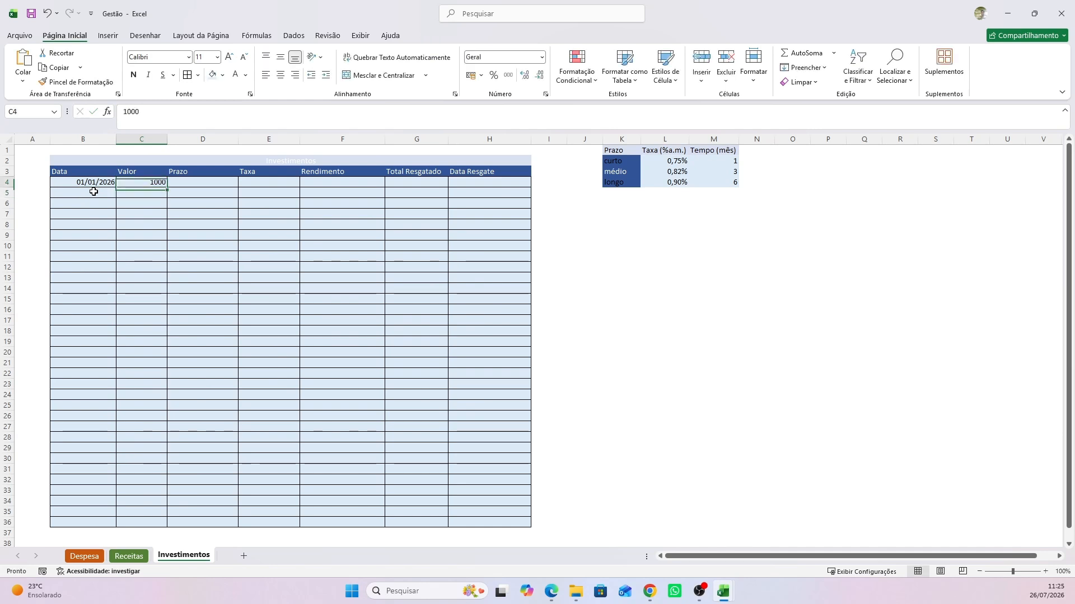
{"action": "key", "text": "Tab"}
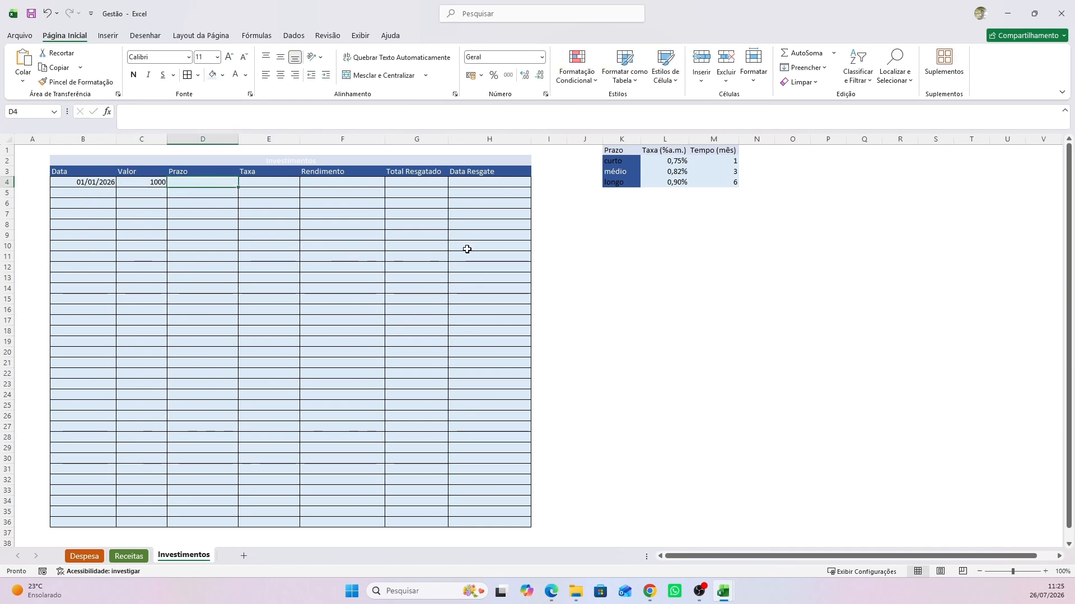
Change the font colour of the médio label in K3 to black, like the other terms
{"action": "left_click", "coordinate": [603, 183]}
{"action": "left_click", "coordinate": [617, 172]}
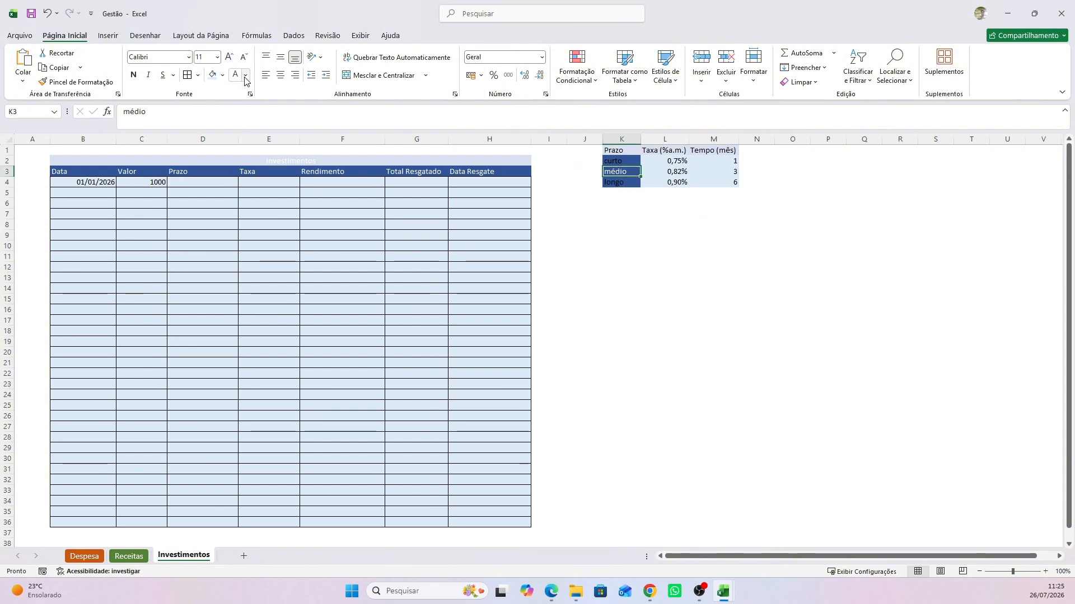
{"action": "left_click", "coordinate": [246, 75]}
Add list data validation to Prazo cell D4 with source =$K$2:$K$4 and choose curto
{"action": "left_click", "coordinate": [197, 180]}
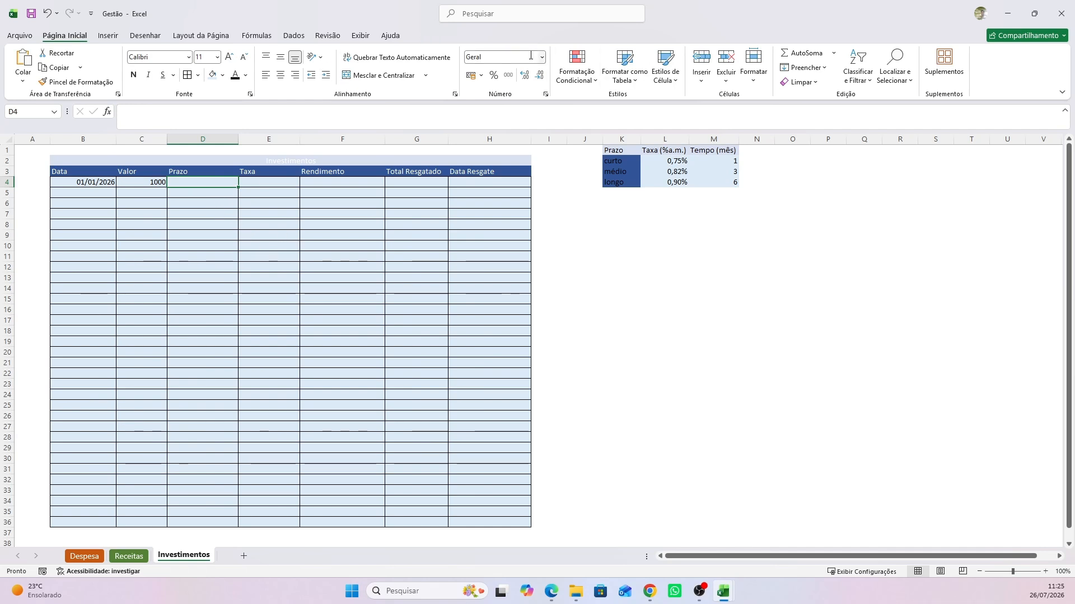
{"action": "left_click", "coordinate": [293, 36]}
{"action": "left_click", "coordinate": [599, 77]}
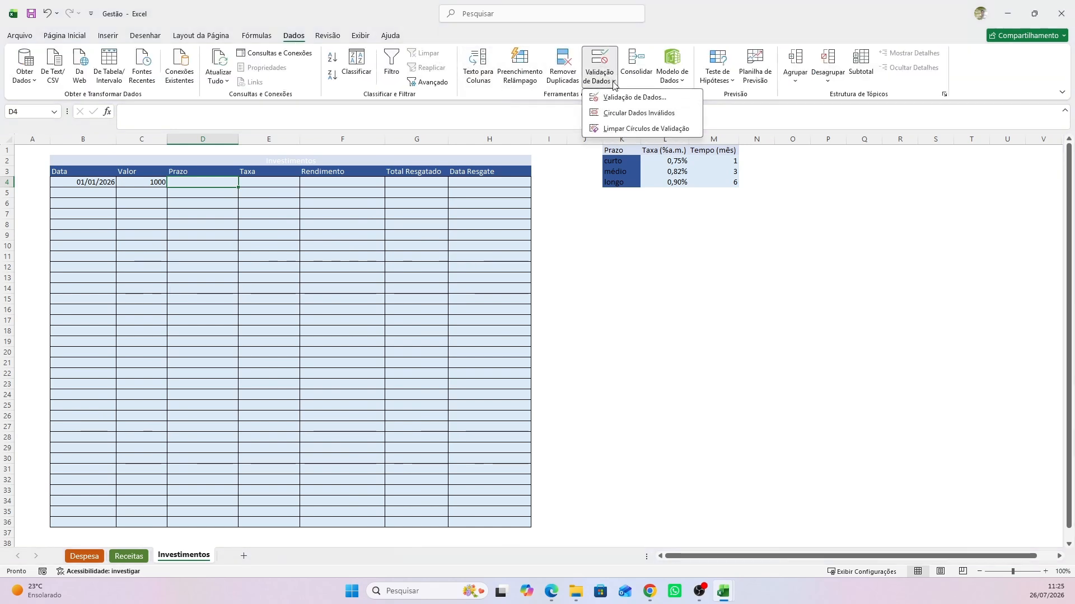
{"action": "left_click", "coordinate": [621, 98]}
{"action": "left_click", "coordinate": [344, 189]}
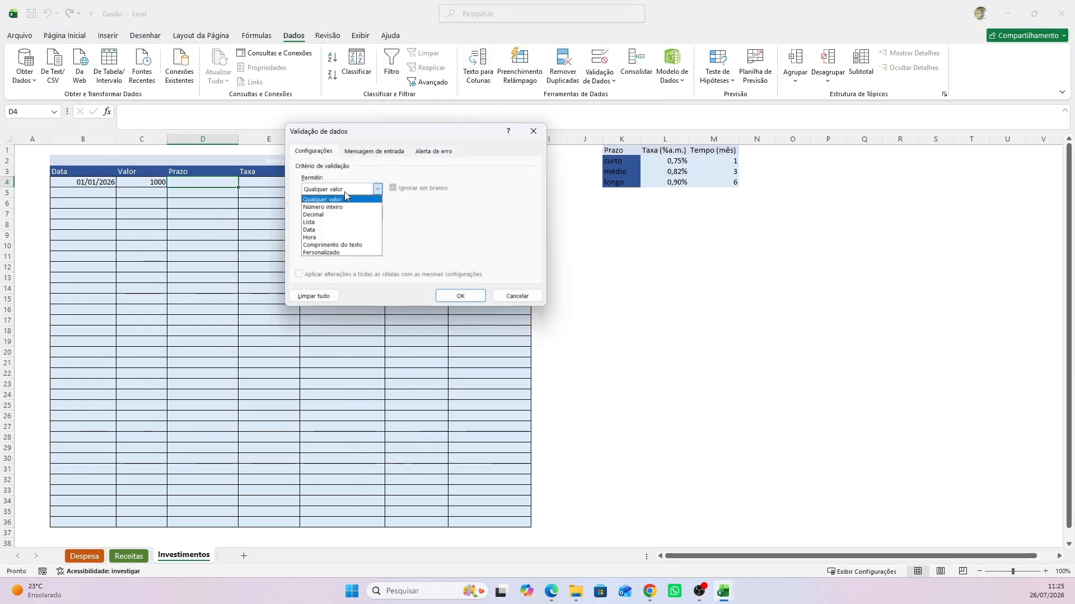
{"action": "left_click", "coordinate": [324, 220]}
{"action": "left_click", "coordinate": [387, 236]}
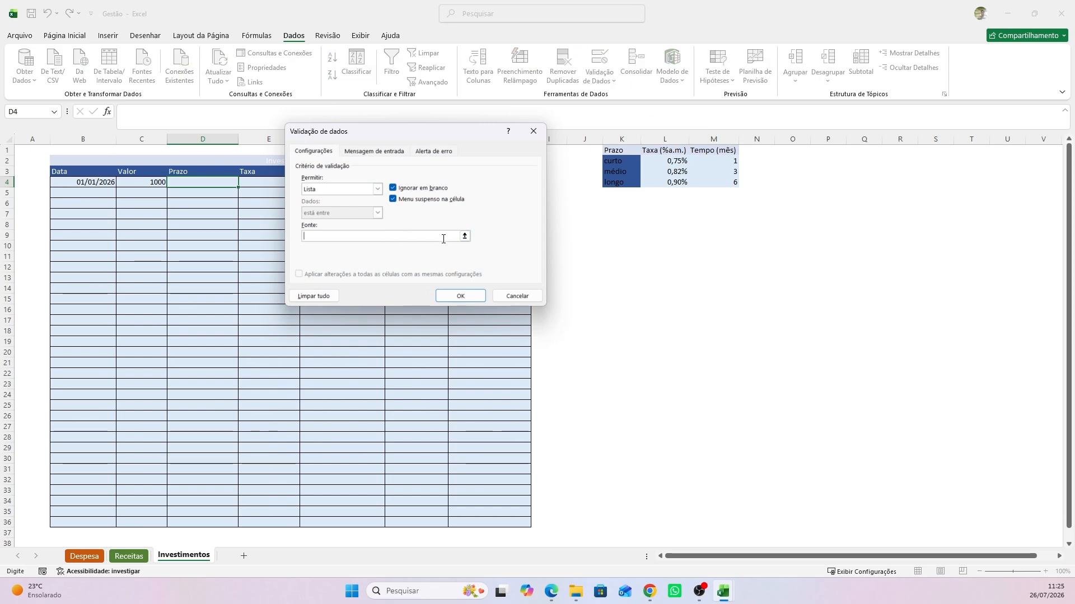
{"action": "left_click", "coordinate": [464, 236]}
{"action": "left_click", "coordinate": [625, 165]}
{"action": "left_click_drag", "start_coordinate": [625, 165], "coordinate": [623, 180]}
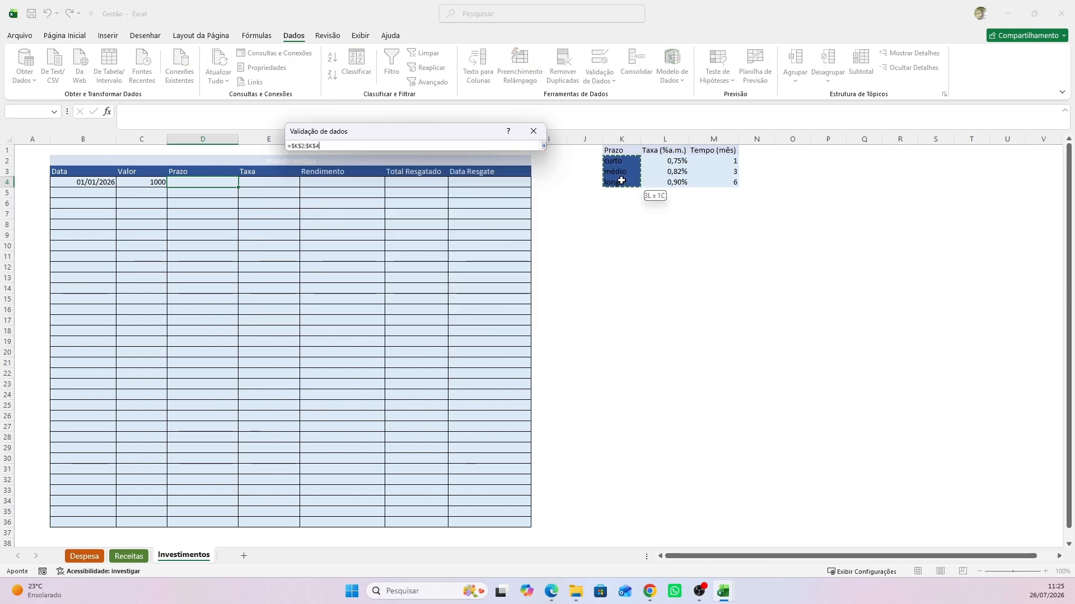
{"action": "left_click", "coordinate": [542, 147]}
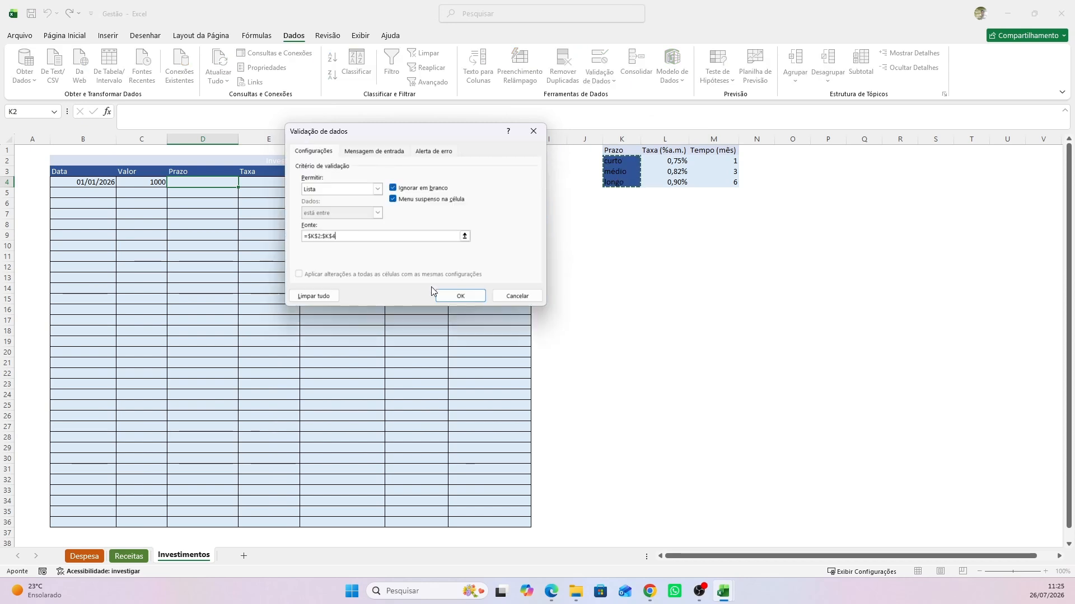
{"action": "left_click", "coordinate": [439, 297]}
{"action": "left_click", "coordinate": [242, 182]}
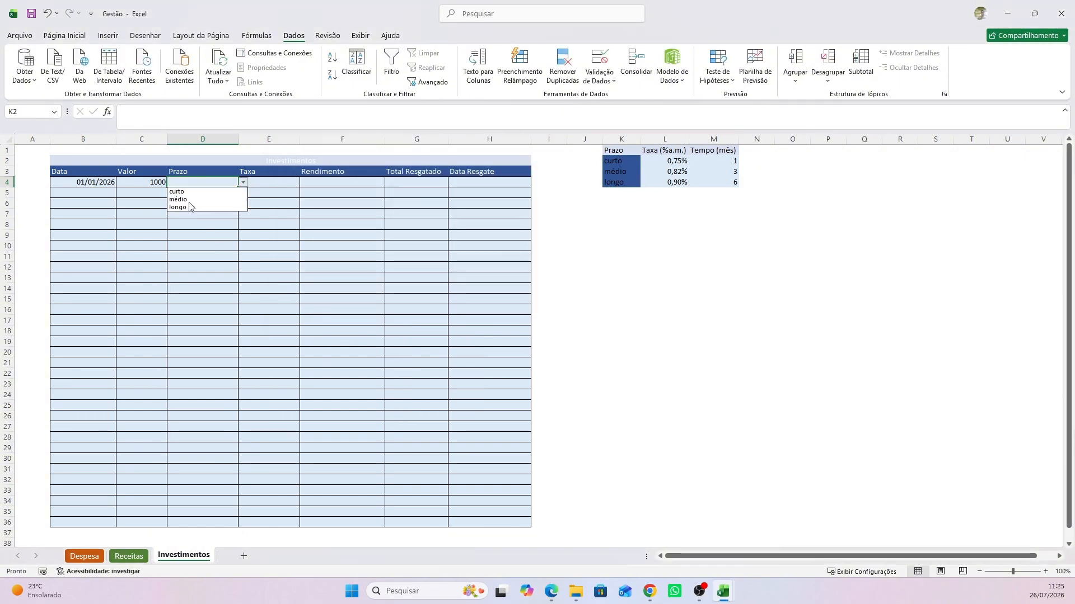
{"action": "left_click", "coordinate": [180, 193]}
Try the longo term in D4's list and set the cell back to curto
{"action": "left_click", "coordinate": [267, 183]}
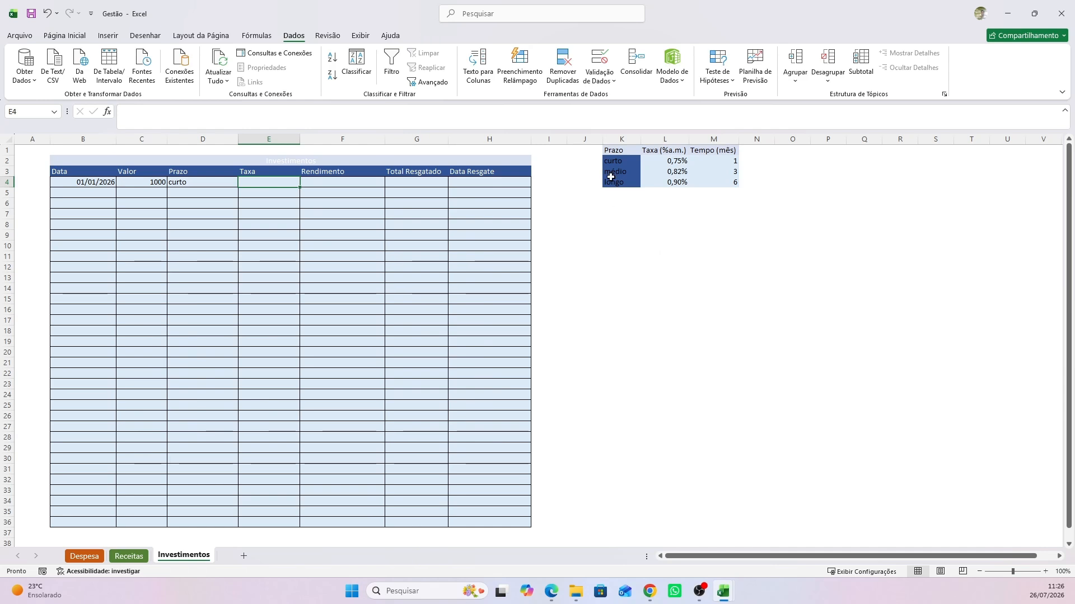
{"action": "left_click_drag", "start_coordinate": [623, 164], "coordinate": [728, 180]}
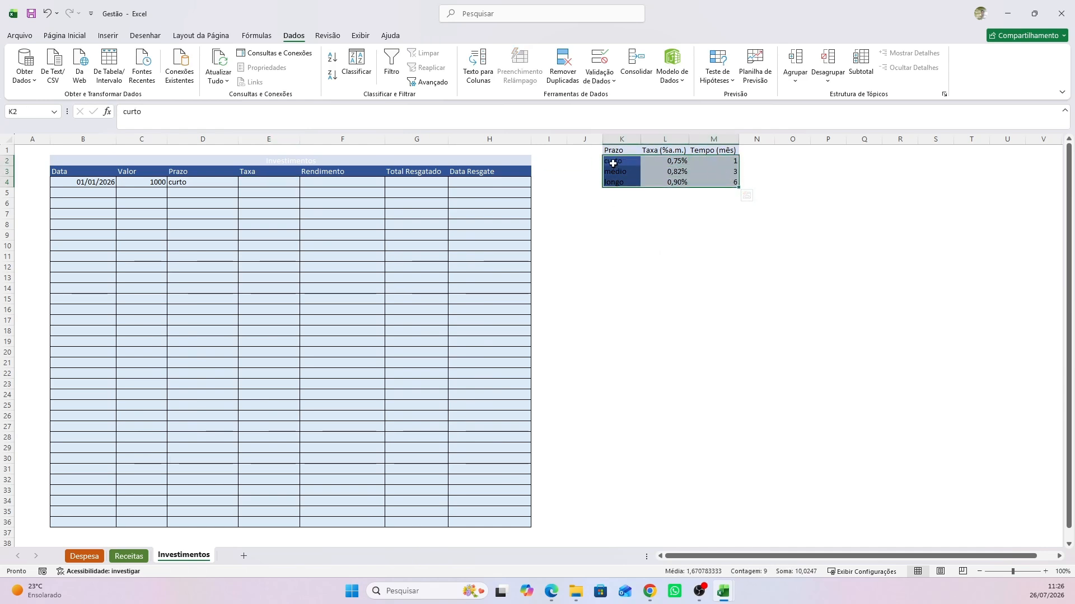
{"action": "left_click_drag", "start_coordinate": [620, 163], "coordinate": [727, 182]}
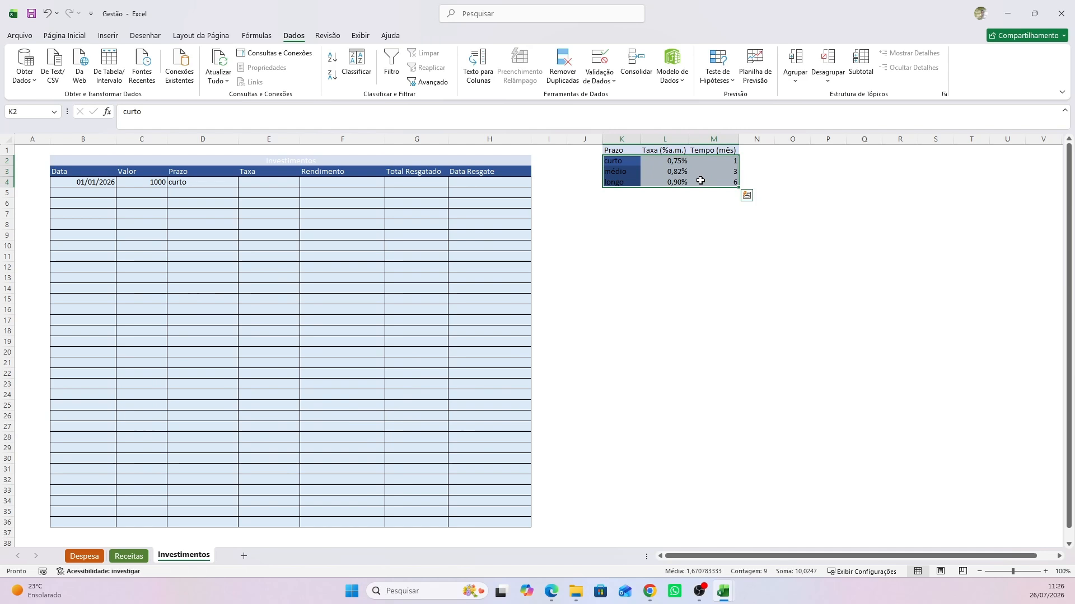
{"action": "left_click", "coordinate": [187, 183]}
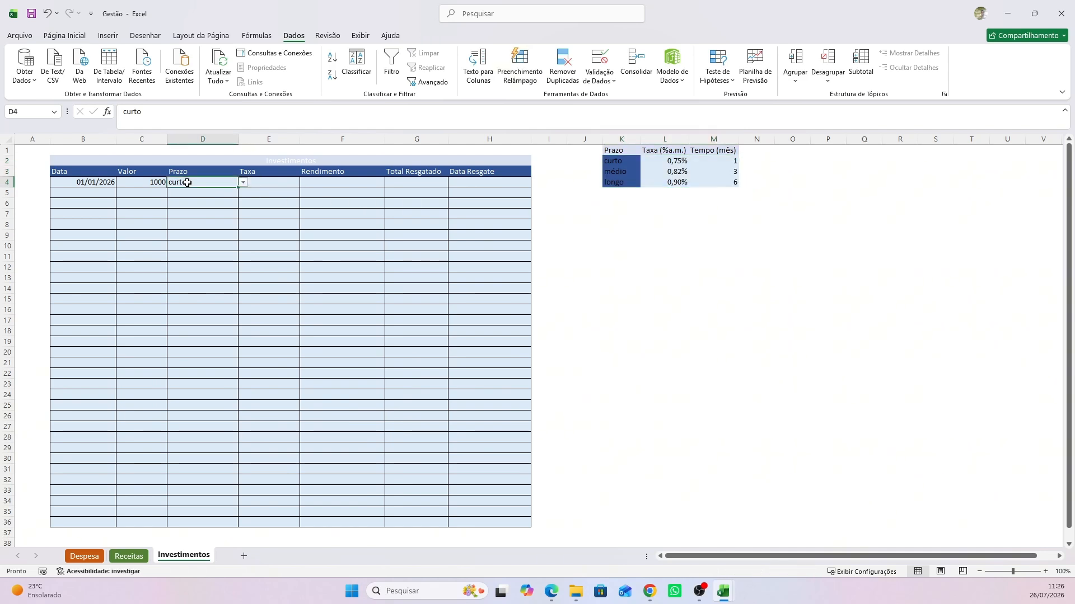
{"action": "left_click", "coordinate": [242, 183]}
{"action": "left_click", "coordinate": [213, 208]}
{"action": "left_click", "coordinate": [243, 182]}
{"action": "left_click", "coordinate": [182, 192]}
Start a PROCV formula in Taxa cell E4 with D4 as the lookup value
{"action": "left_click", "coordinate": [256, 184]}
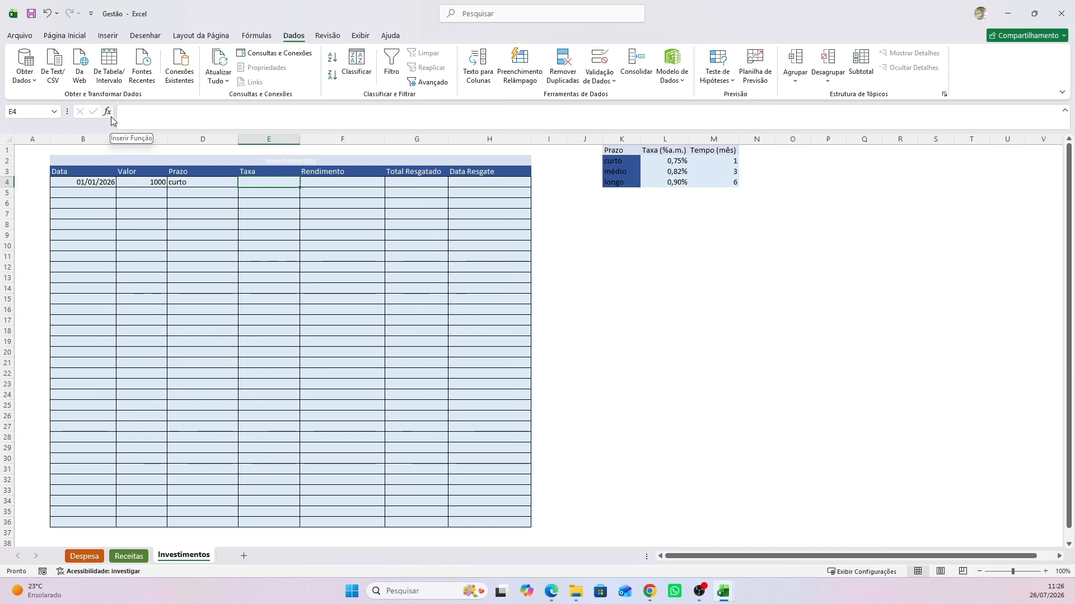
{"action": "type", "text": "=procv"}
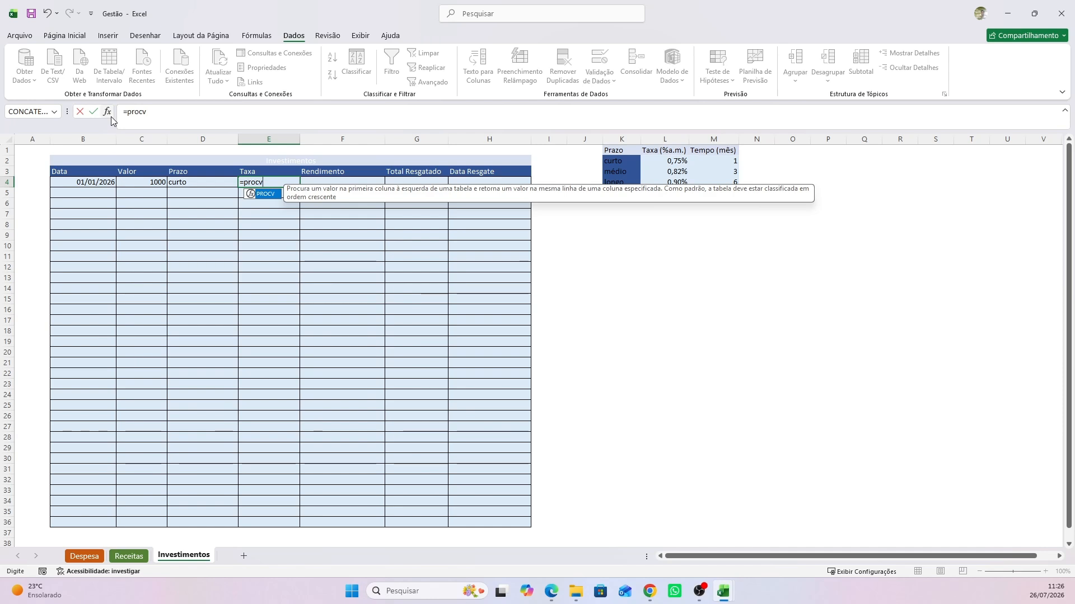
{"action": "type", "text": "("}
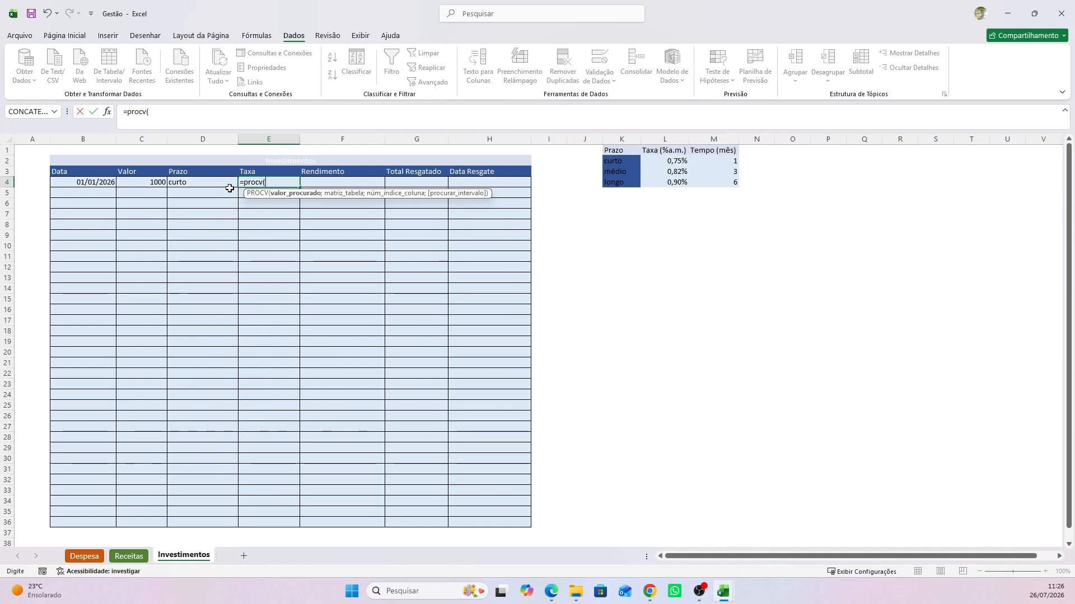
{"action": "left_click", "coordinate": [184, 184]}
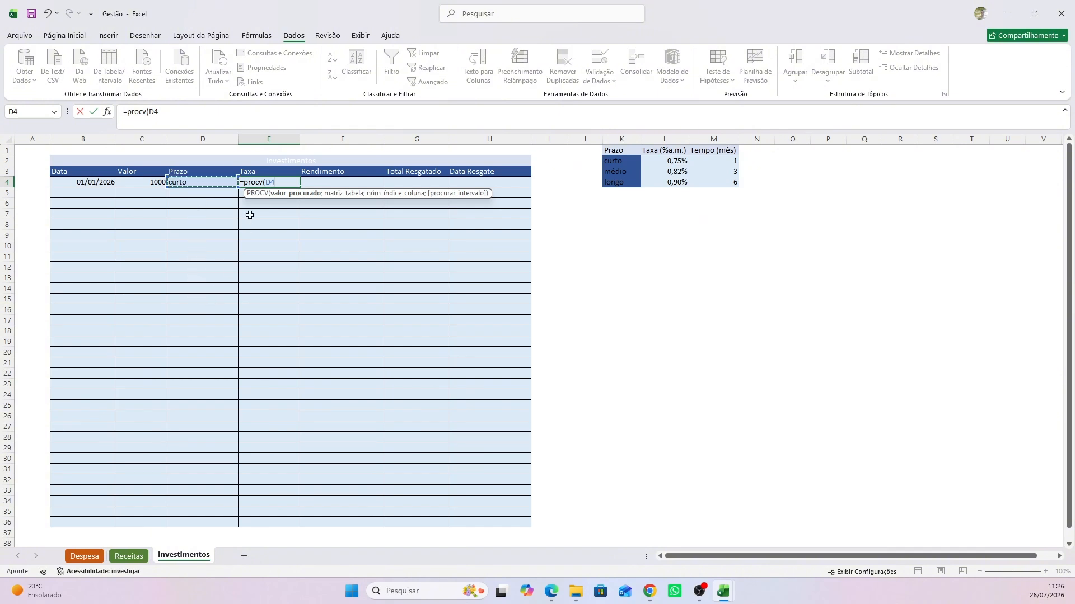
{"action": "type", "text": ";"}
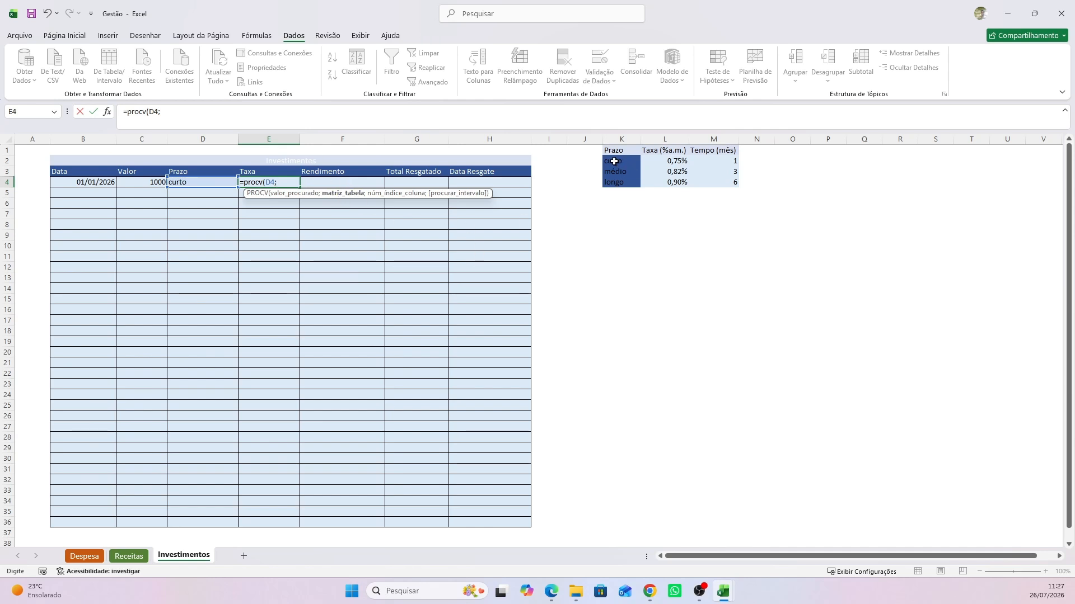
Use the terms and rates in K2:L4 as the table range of the PROCV formula
{"action": "left_click_drag", "start_coordinate": [614, 161], "coordinate": [684, 181]}
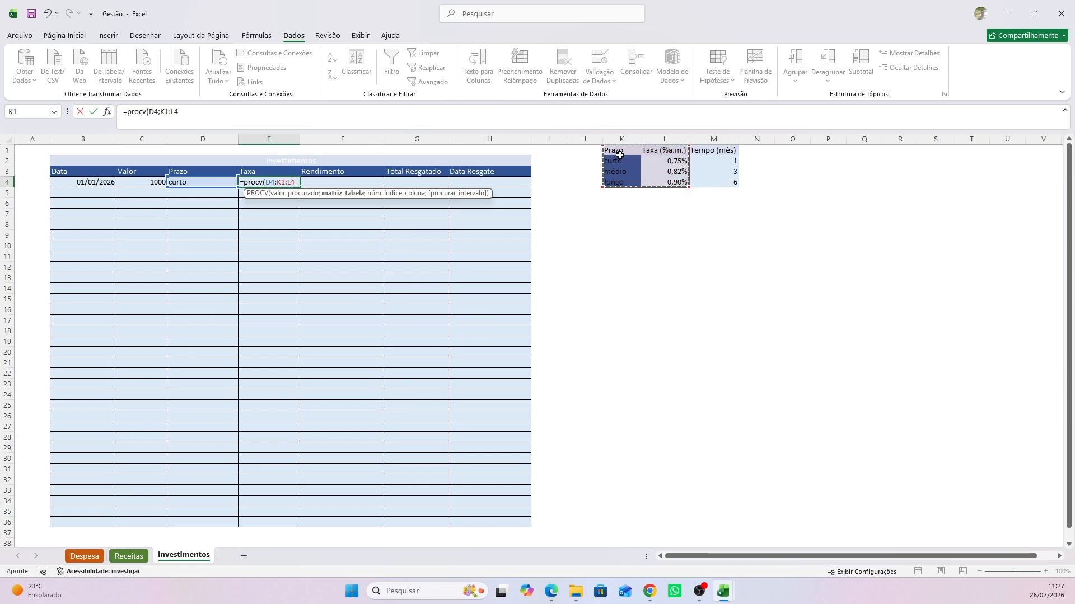
{"action": "left_click_drag", "start_coordinate": [620, 154], "coordinate": [658, 156]}
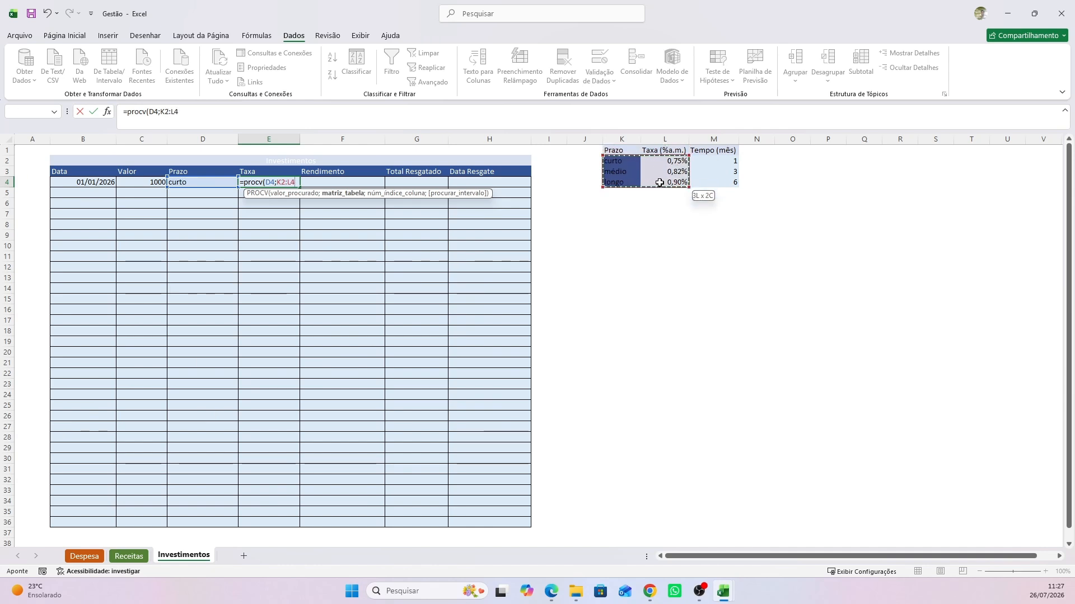
{"action": "left_click_drag", "start_coordinate": [660, 183], "coordinate": [660, 183]}
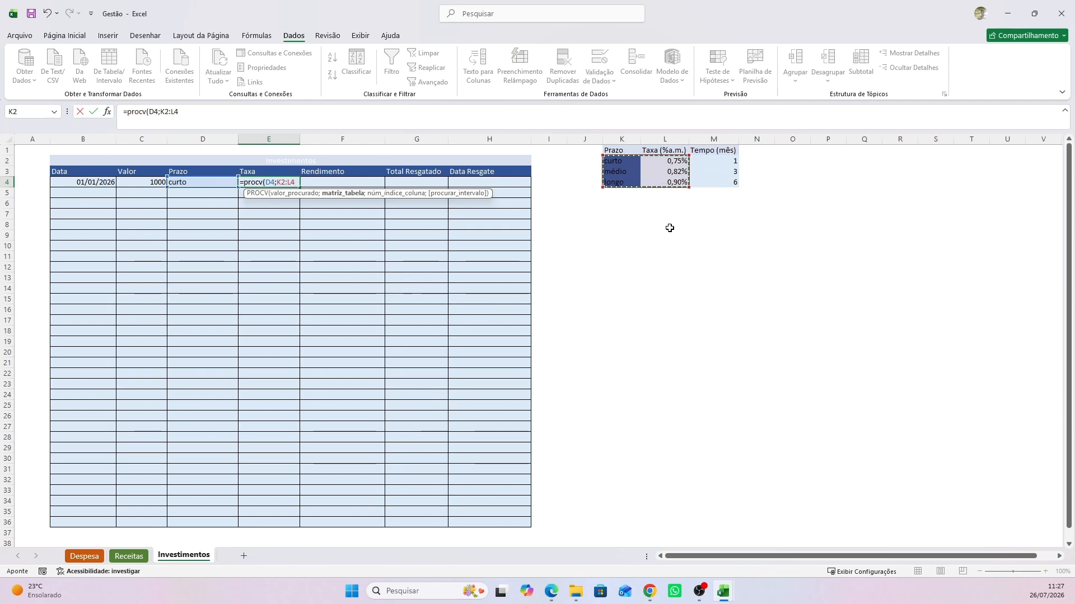
{"action": "left_click_drag", "start_coordinate": [629, 162], "coordinate": [704, 182]}
{"action": "left_click", "coordinate": [628, 161]}
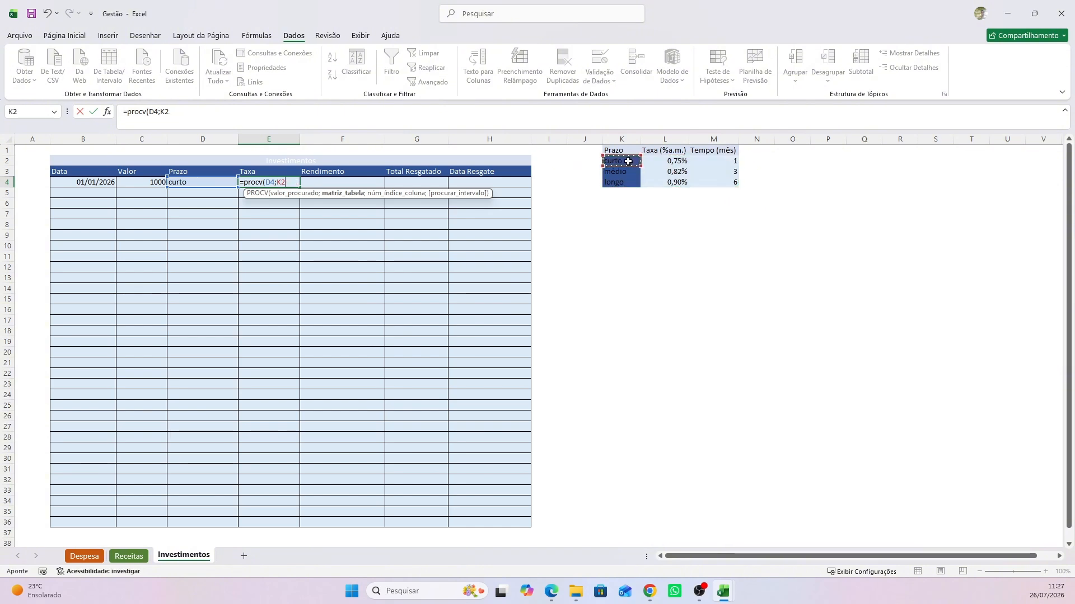
{"action": "left_click_drag", "start_coordinate": [628, 161], "coordinate": [665, 175]}
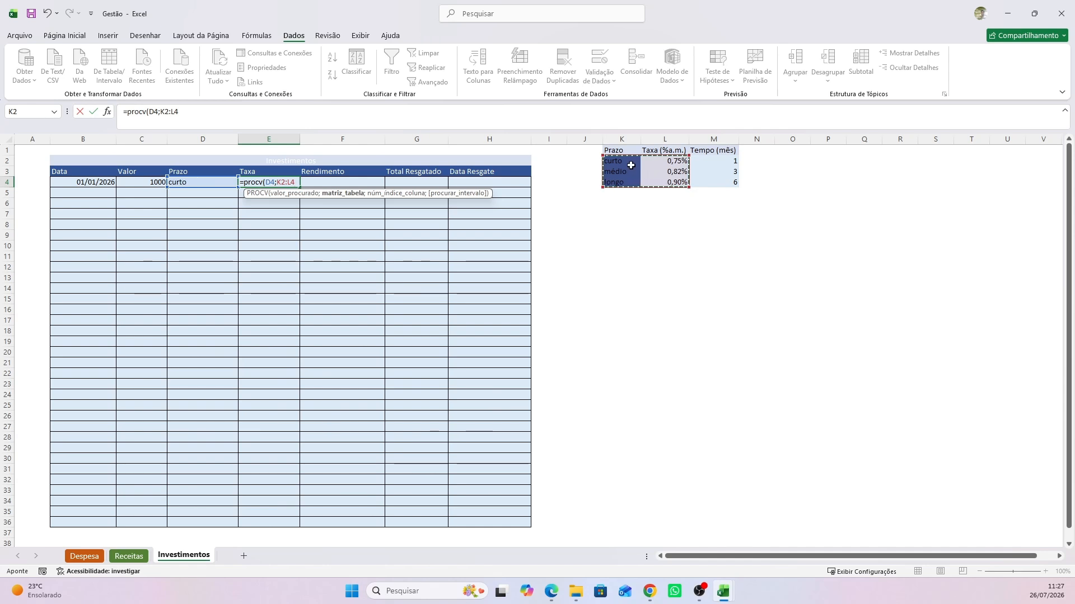
{"action": "left_click_drag", "start_coordinate": [630, 165], "coordinate": [686, 181]}
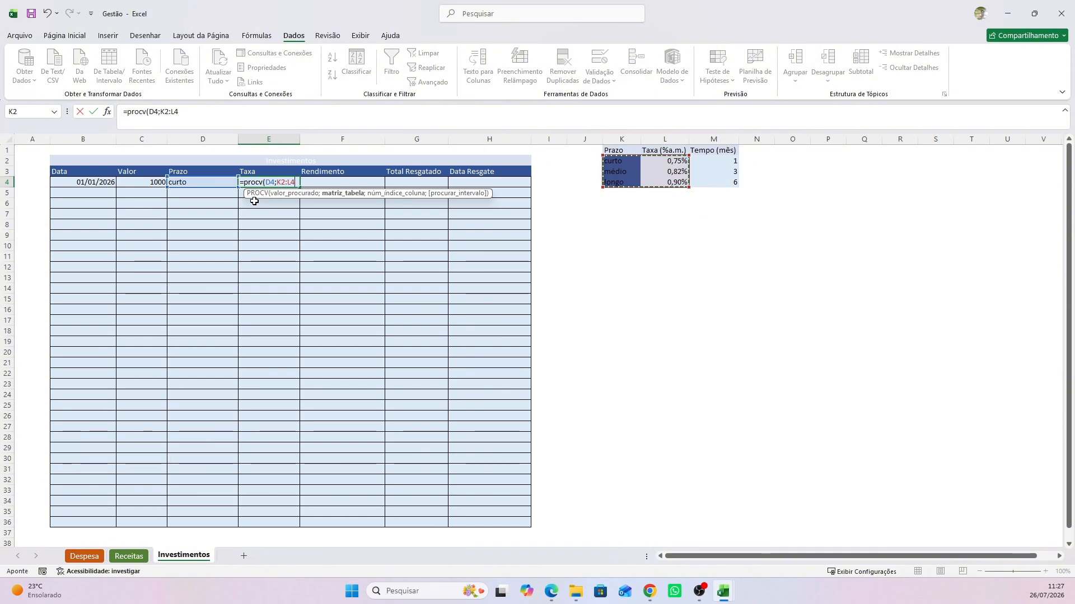
Lock the PROCV table range as the absolute reference $K$2:$L$4
{"action": "key", "text": "F4"}
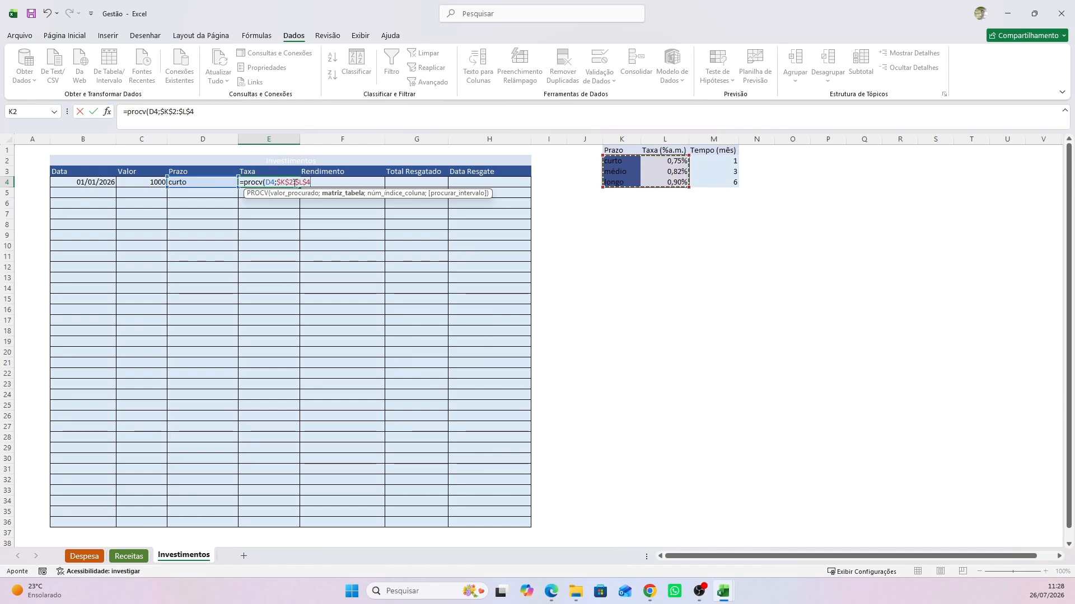
{"action": "key", "text": "F4"}
{"action": "key", "text": "F4"}
{"action": "key", "text": "F4"}
{"action": "key", "text": "F4"}
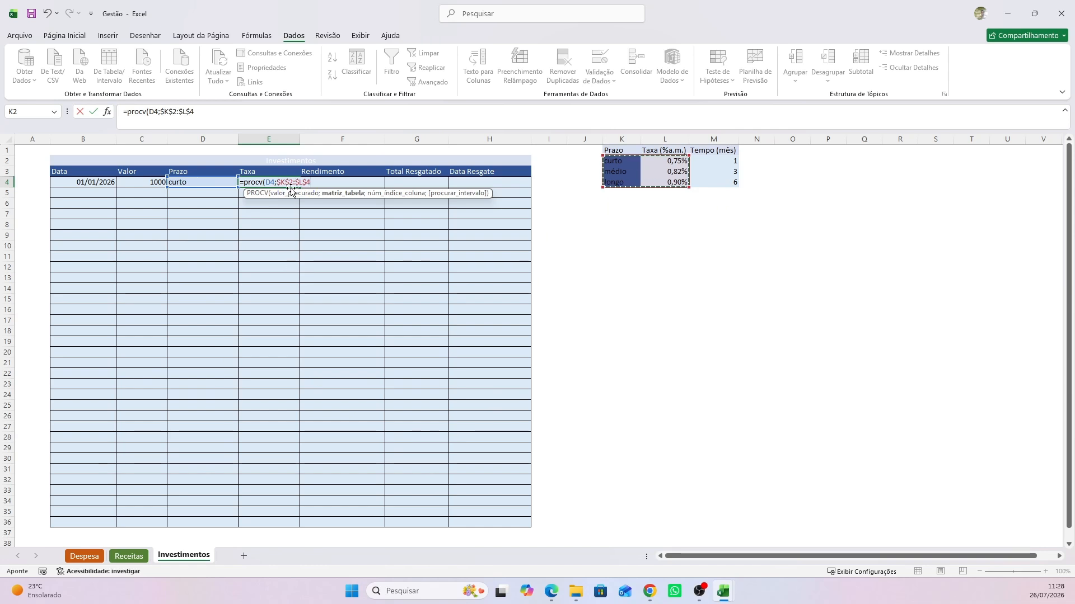
{"action": "key", "text": "F5"}
{"action": "left_click", "coordinate": [478, 280]}
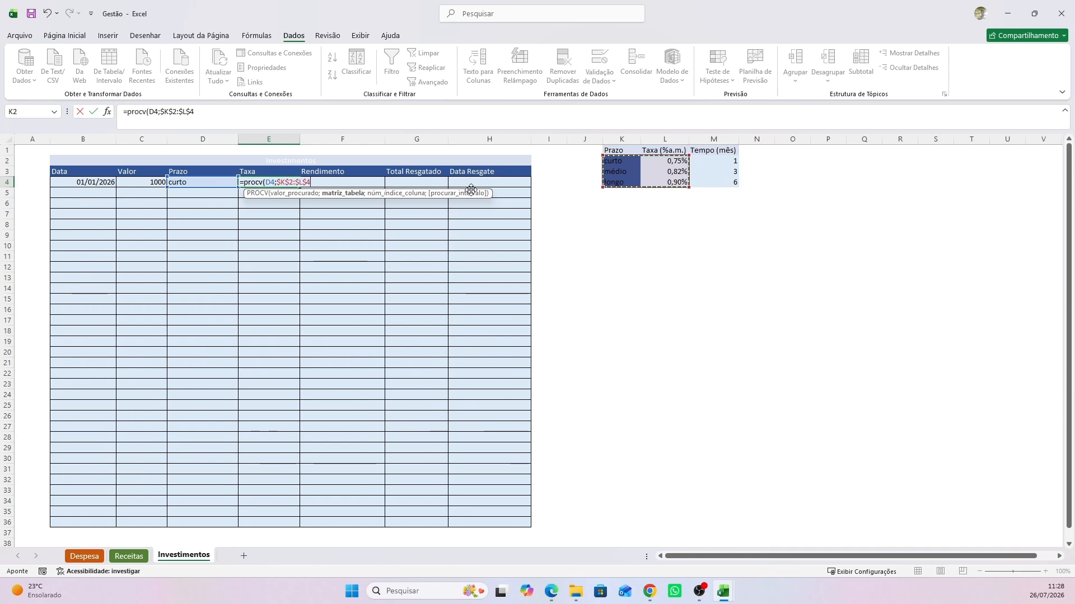
Complete E4's PROCV formula with column index 2 and exact match 0, and enter it
{"action": "type", "text": ";2"}
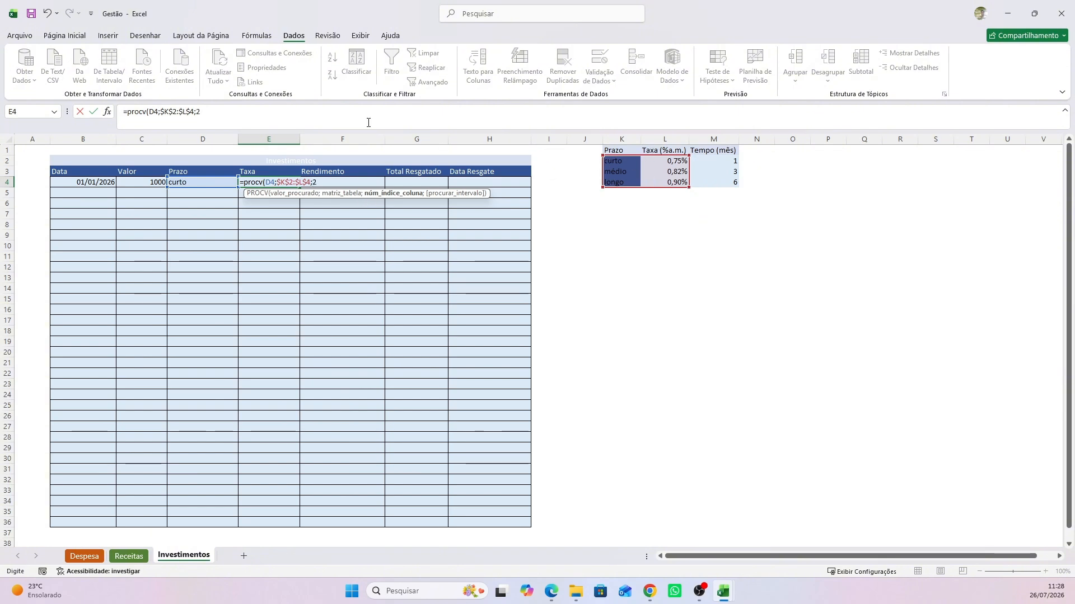
{"action": "type", "text": ";0"}
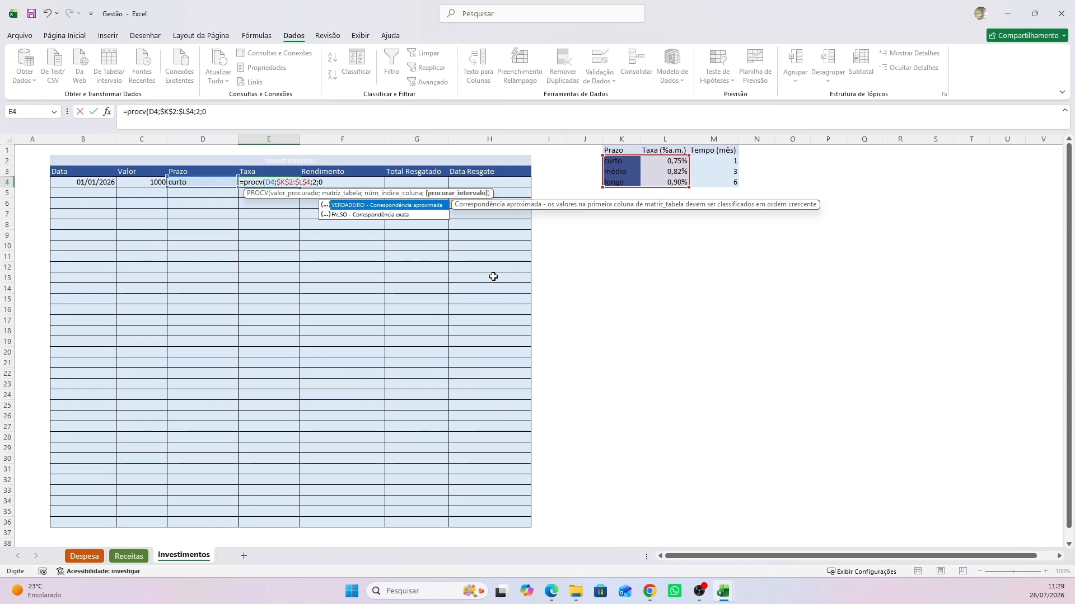
{"action": "type", "text": ")"}
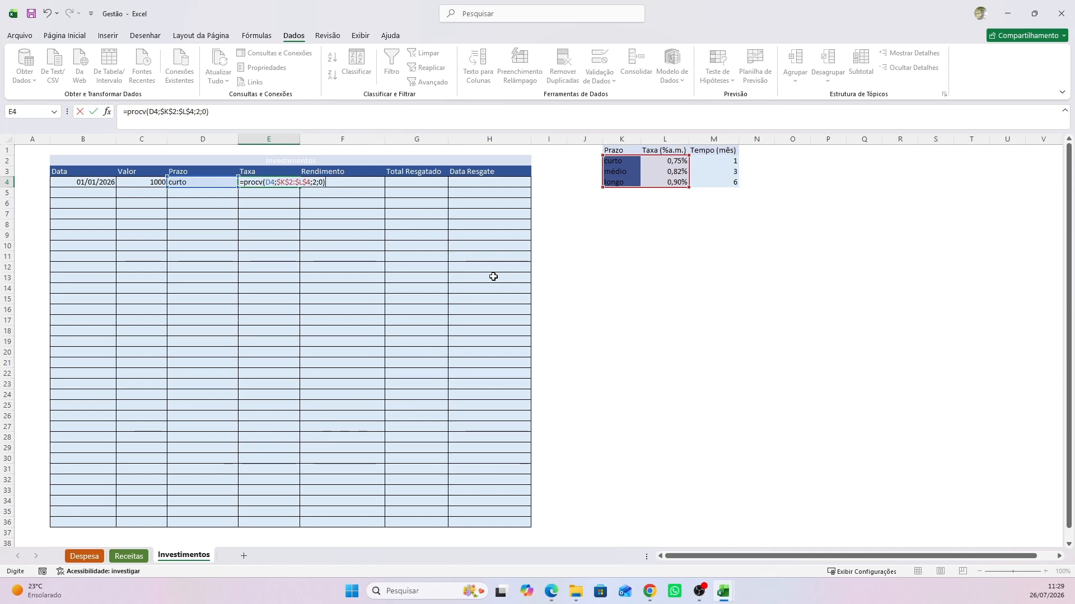
{"action": "key", "text": "BackSpace"}
{"action": "type", "text": ")"}
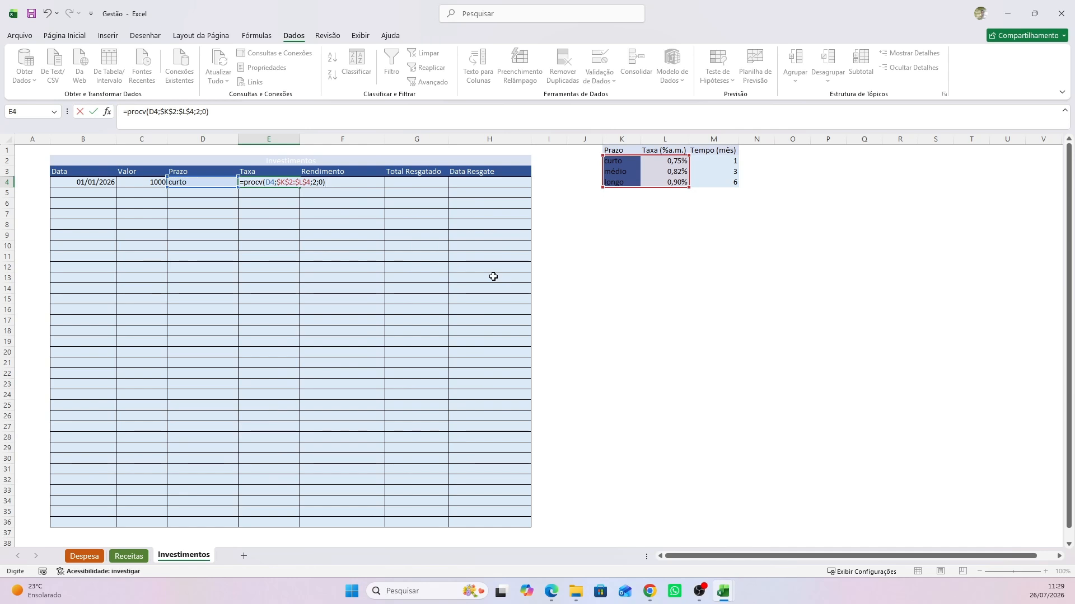
{"action": "key", "text": "ctrl+Return"}
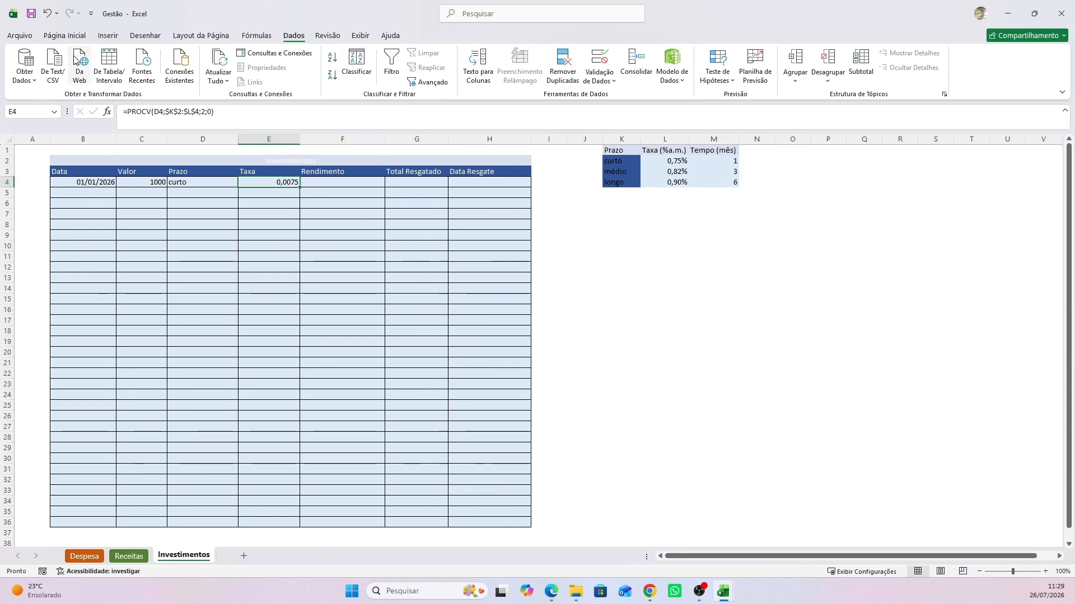
Format the rate in E4 as a percentage with two decimal places
{"action": "left_click", "coordinate": [65, 37]}
{"action": "left_click", "coordinate": [493, 74]}
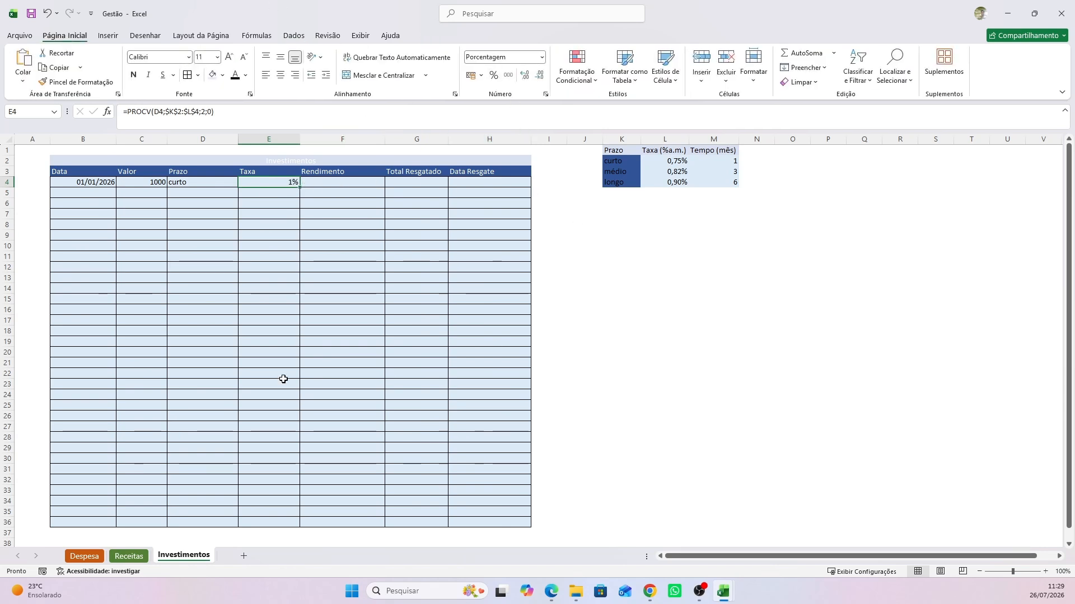
{"action": "left_click", "coordinate": [523, 76]}
{"action": "left_click", "coordinate": [523, 75]}
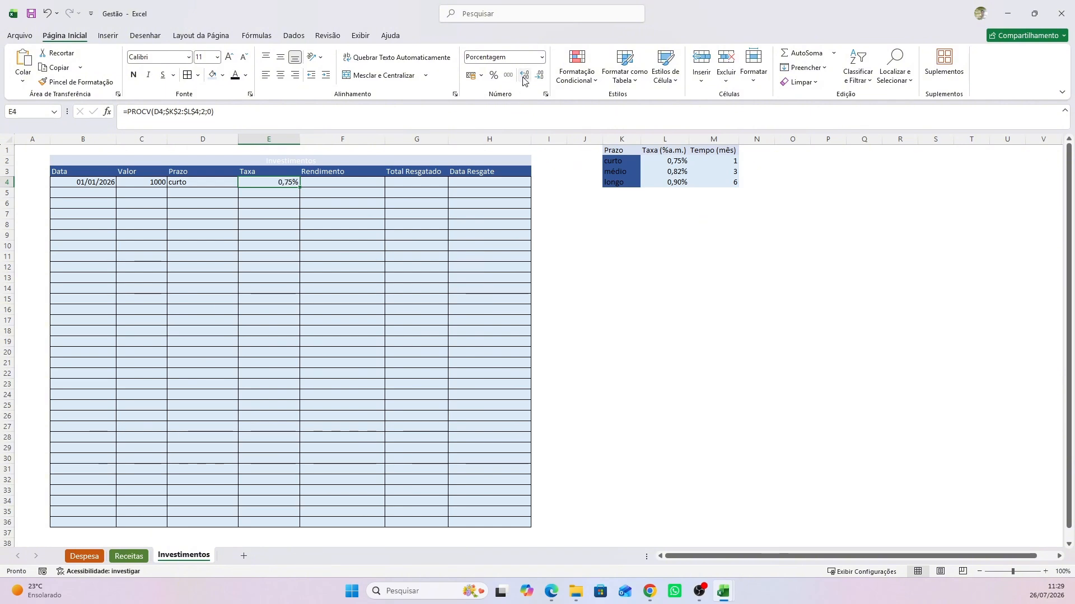
{"action": "left_click", "coordinate": [525, 80]}
{"action": "left_click", "coordinate": [524, 80]}
{"action": "left_click", "coordinate": [525, 79]}
{"action": "left_click", "coordinate": [539, 77]}
{"action": "left_click", "coordinate": [539, 77]}
{"action": "left_click", "coordinate": [539, 80]}
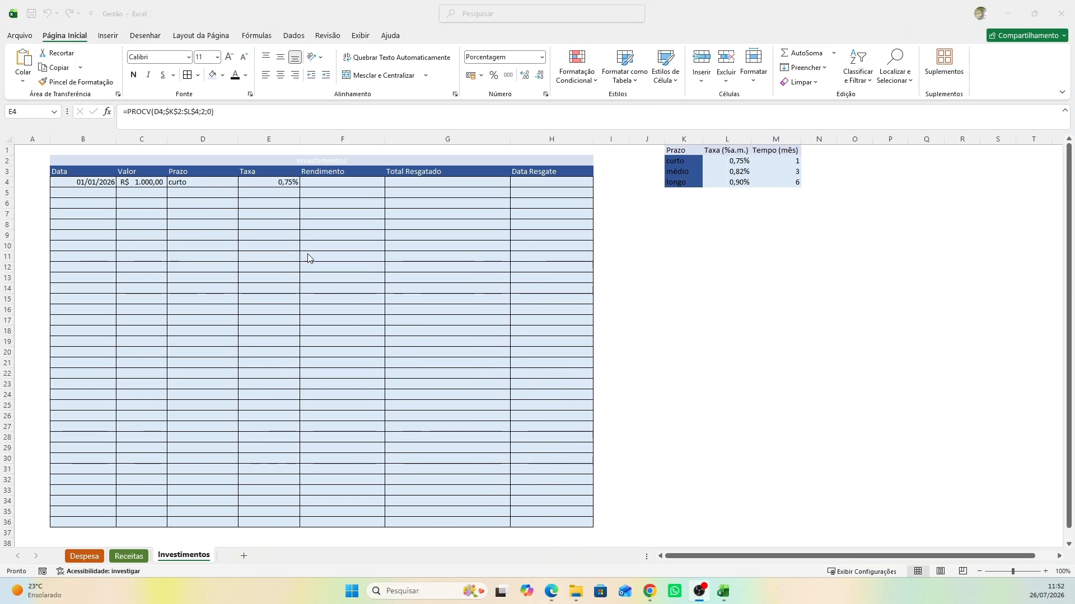
Fill the PROCV formula from E4 down the Taxa column to E36
{"action": "left_click", "coordinate": [271, 183]}
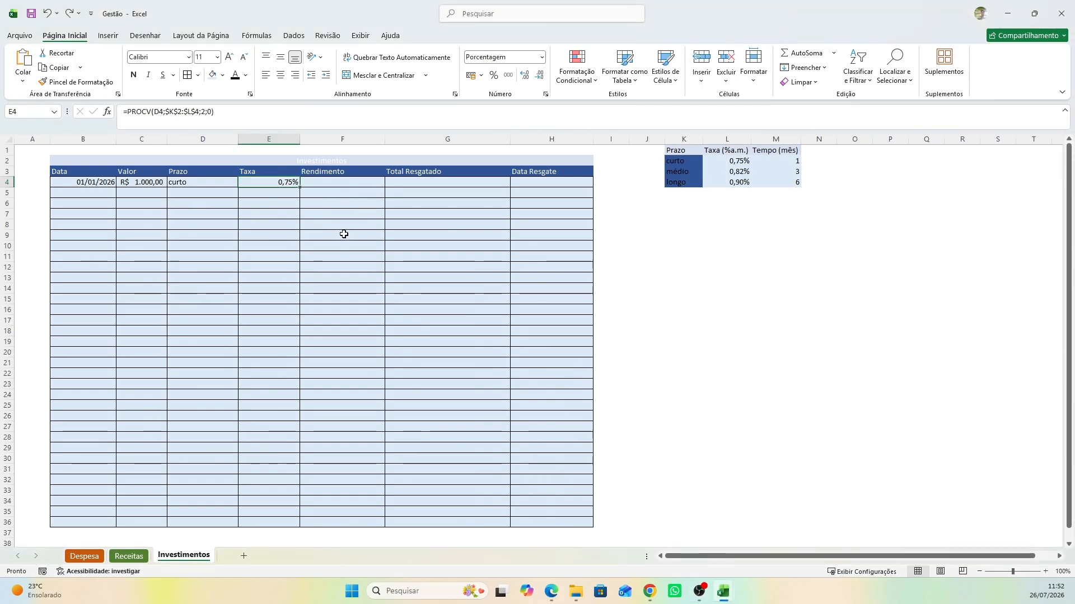
{"action": "left_click_drag", "start_coordinate": [299, 188], "coordinate": [304, 523]}
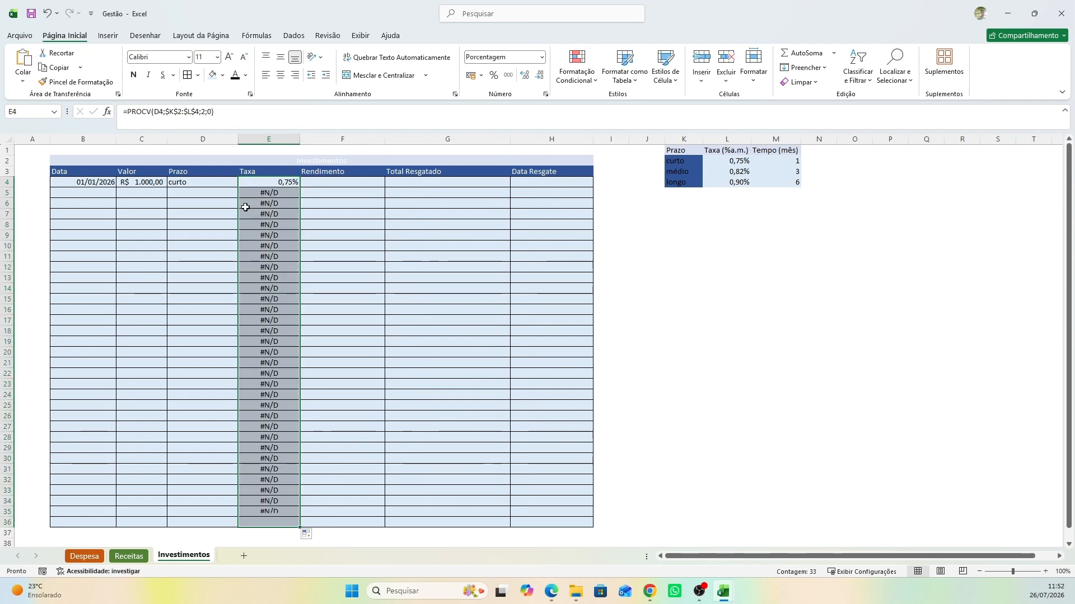
{"action": "left_click", "coordinate": [269, 193]}
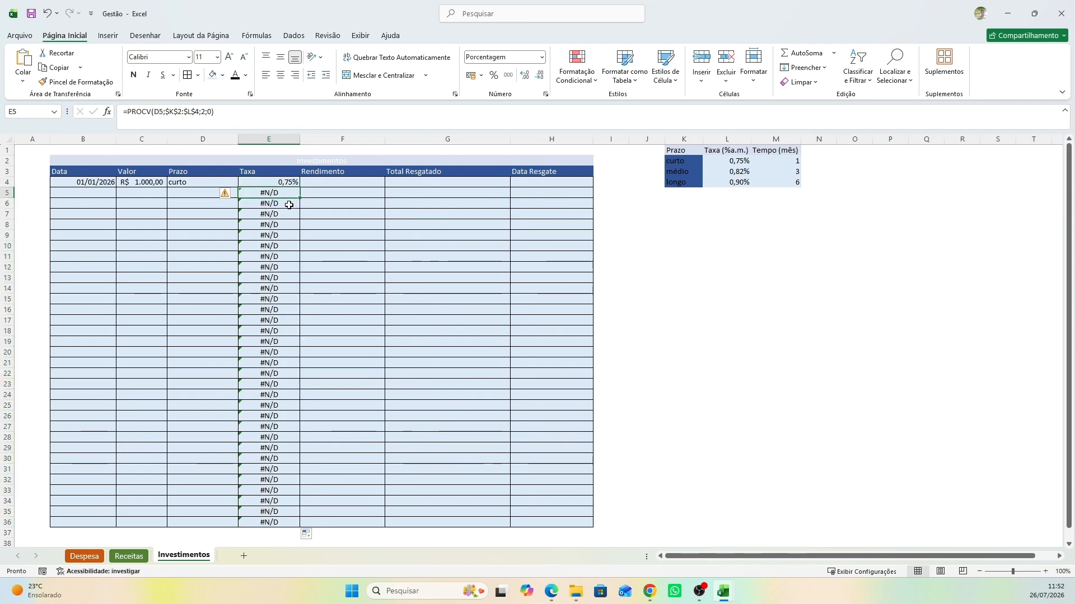
Test the terms médio and curto in Prazo cell D5, and clear the cell again
{"action": "left_click", "coordinate": [193, 194]}
{"action": "left_click", "coordinate": [243, 192]}
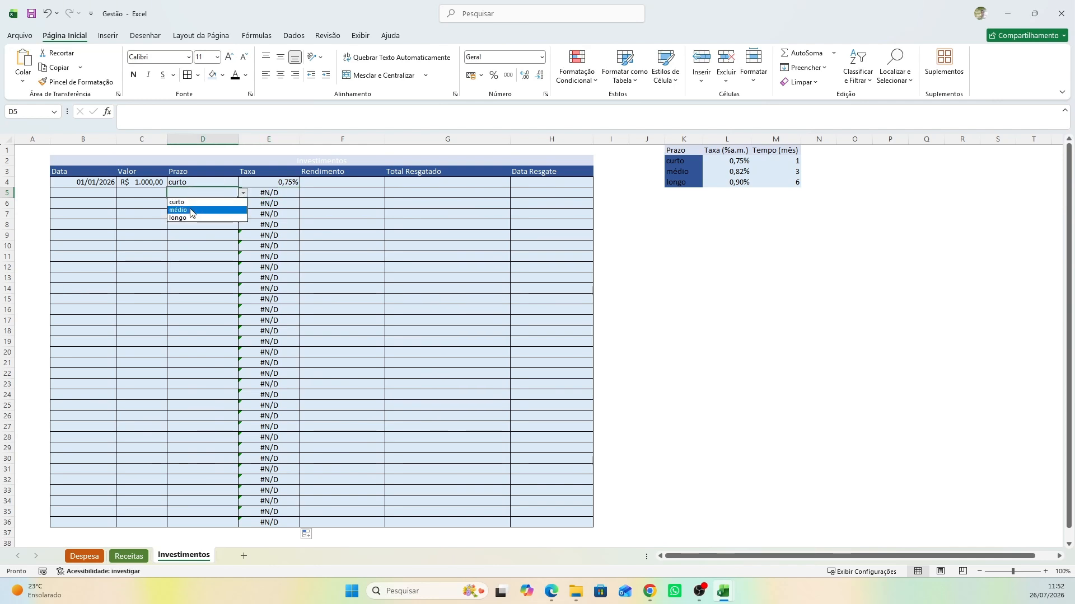
{"action": "left_click", "coordinate": [194, 211]}
{"action": "left_click", "coordinate": [268, 193]}
{"action": "left_click", "coordinate": [222, 193]}
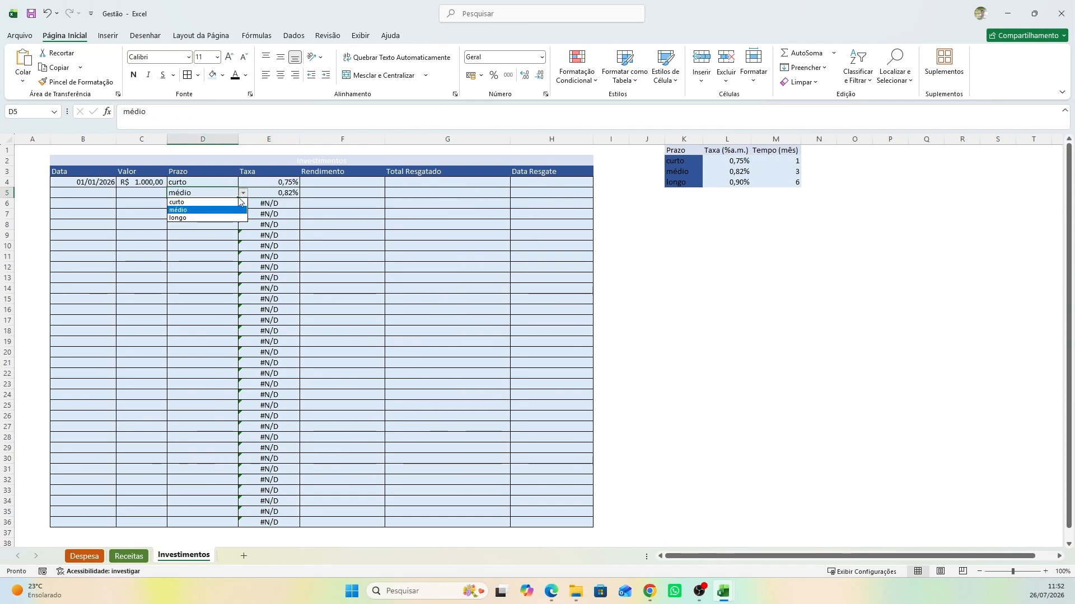
{"action": "left_click", "coordinate": [243, 193]}
{"action": "left_click", "coordinate": [204, 208]}
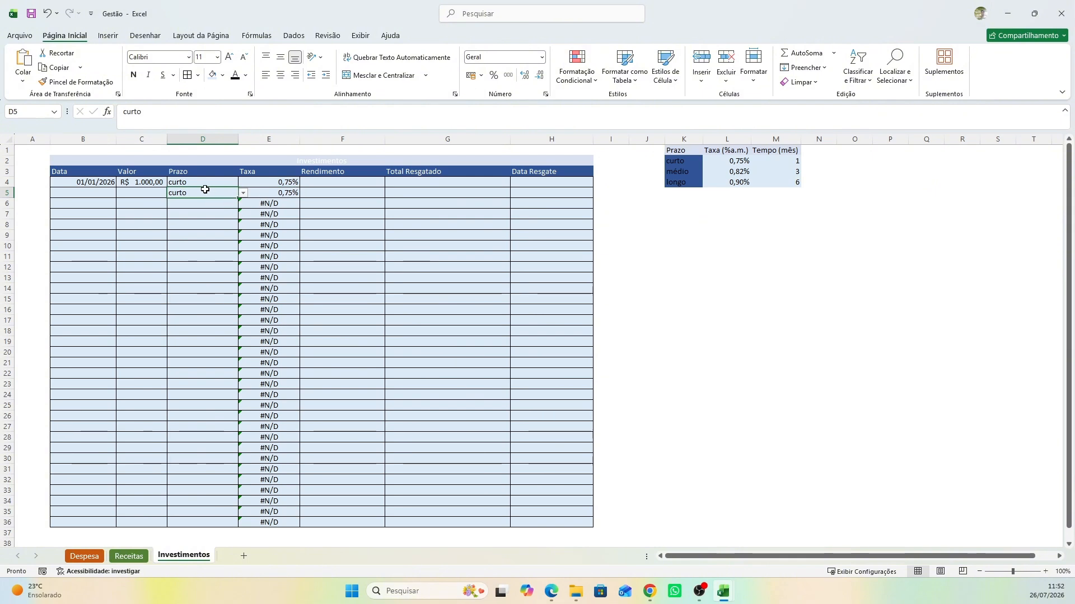
{"action": "key", "text": "Delete"}
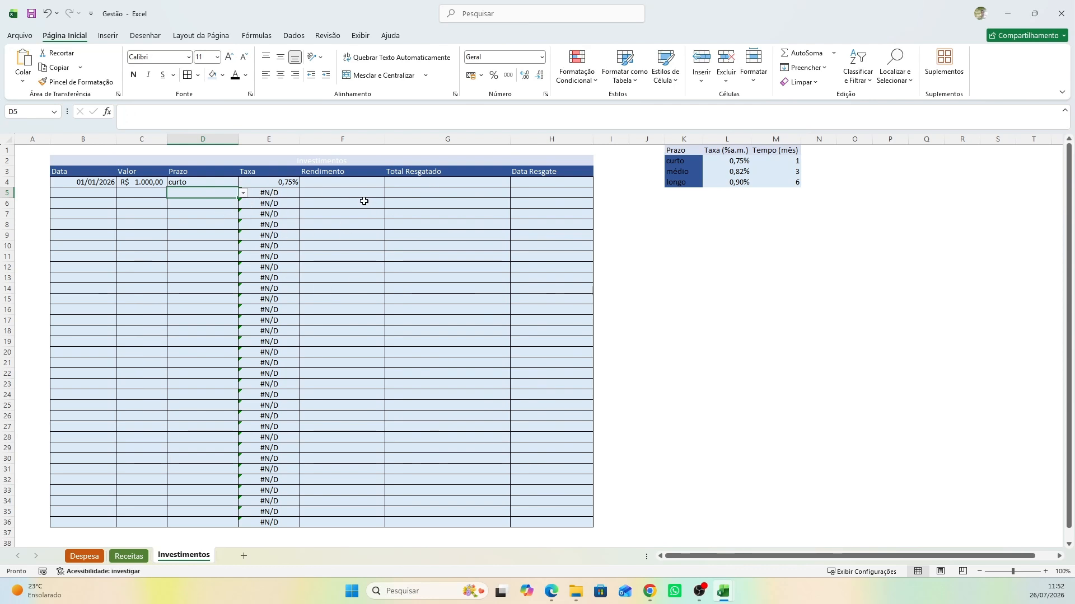
Start an SE formula in J6 that tests D6="" and returns "" when true
{"action": "left_click", "coordinate": [271, 194]}
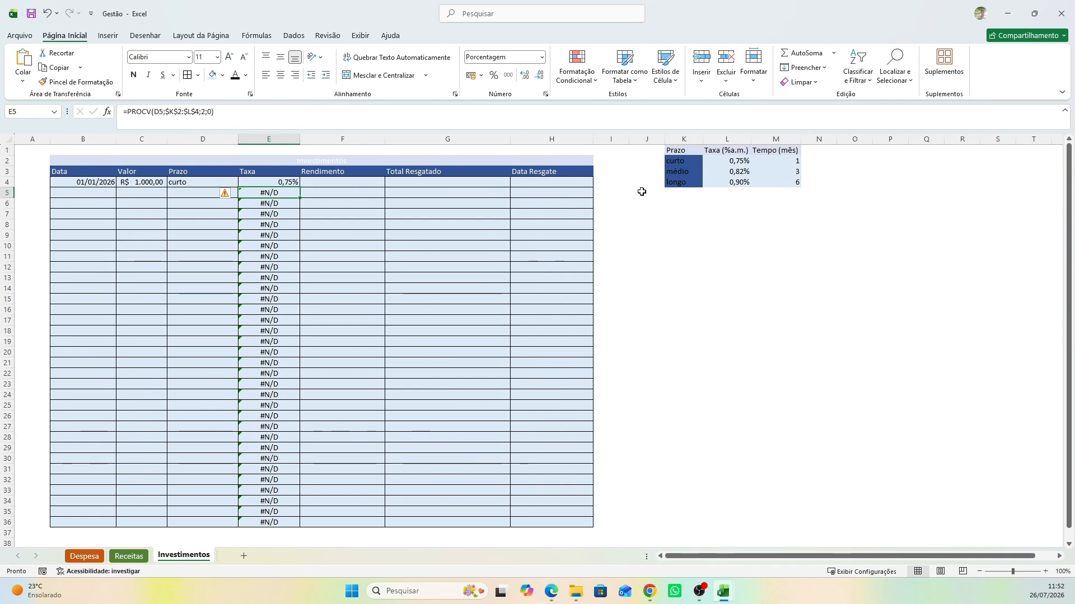
{"action": "left_click", "coordinate": [266, 203]}
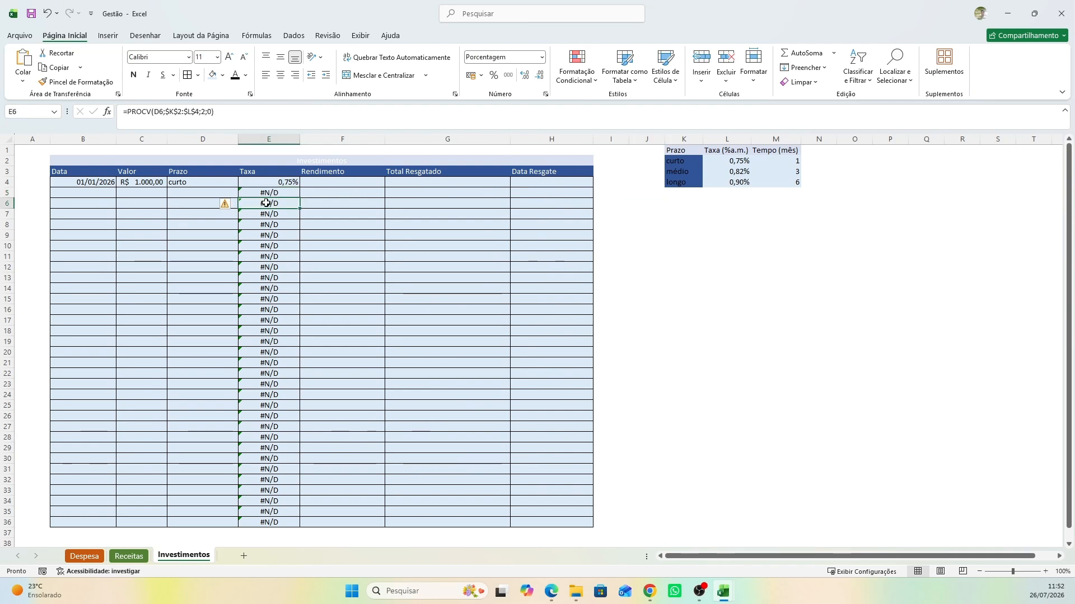
{"action": "left_click", "coordinate": [653, 204]}
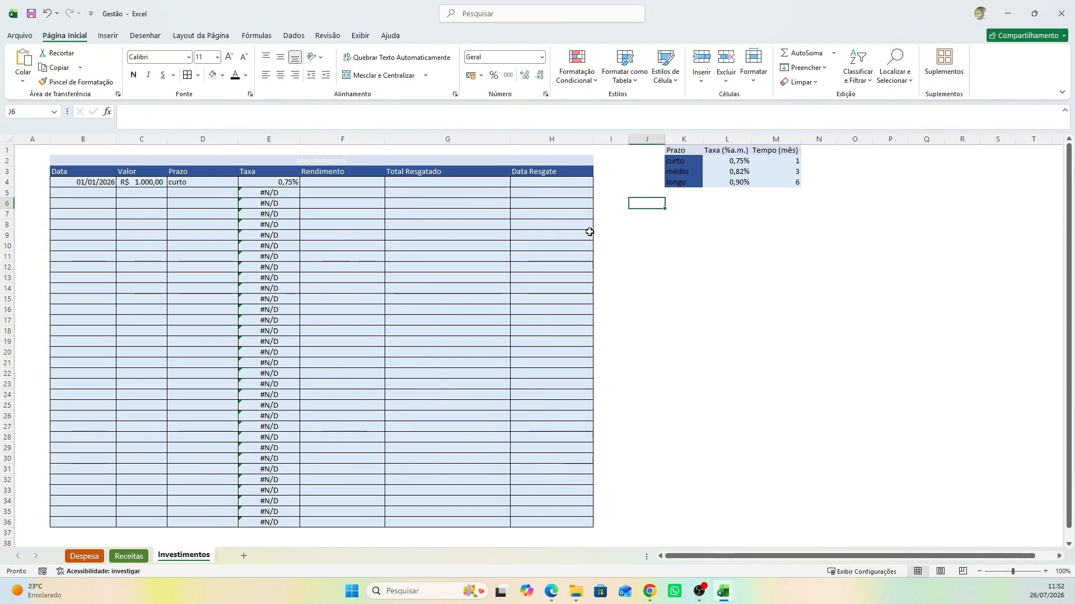
{"action": "type", "text": "=se("}
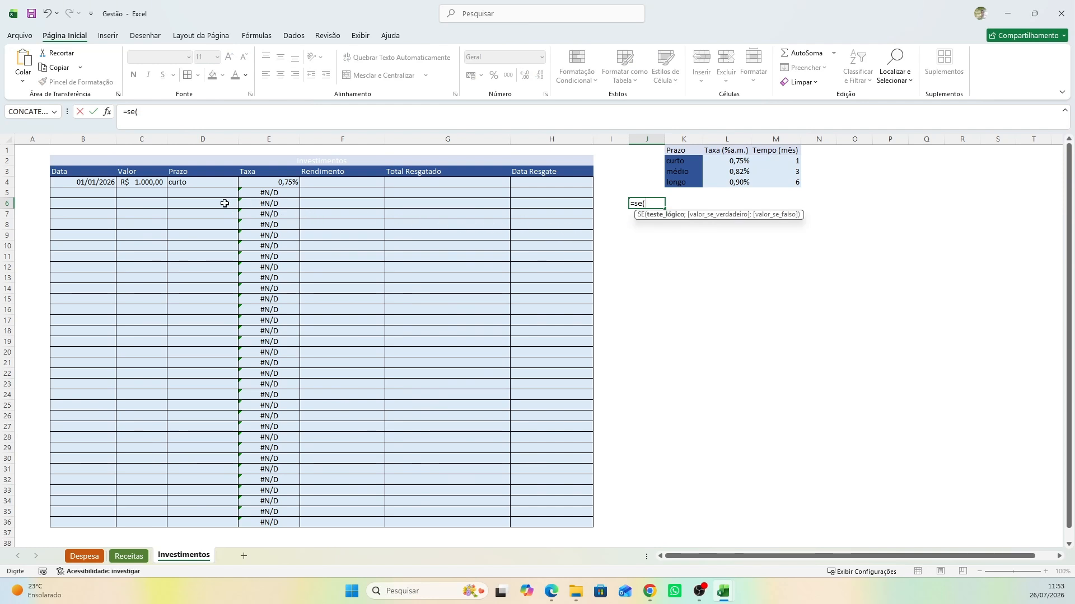
{"action": "left_click", "coordinate": [195, 205]}
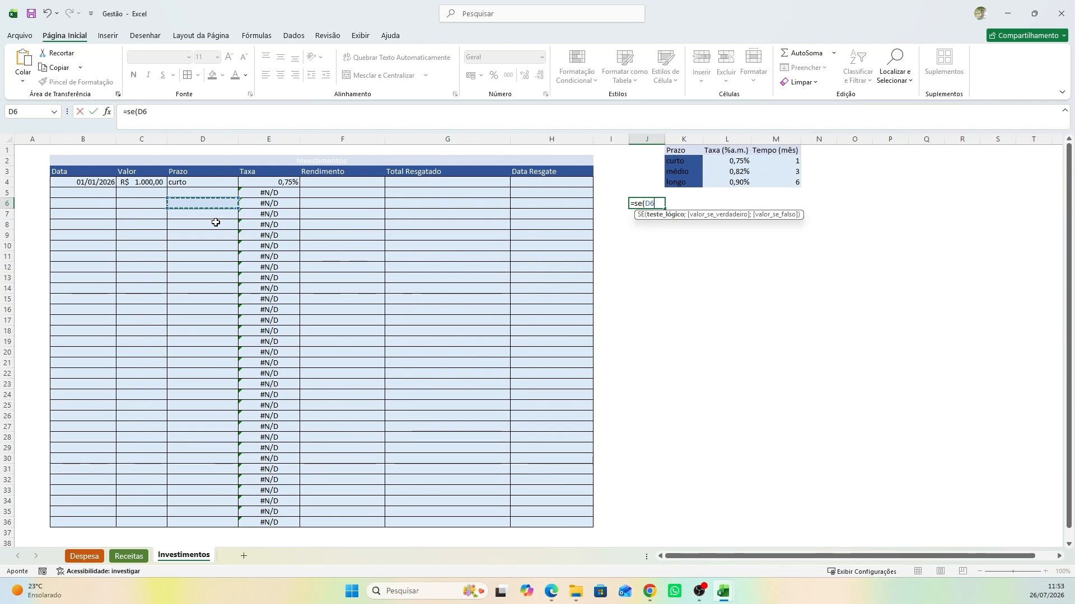
{"action": "type", "text": "="}
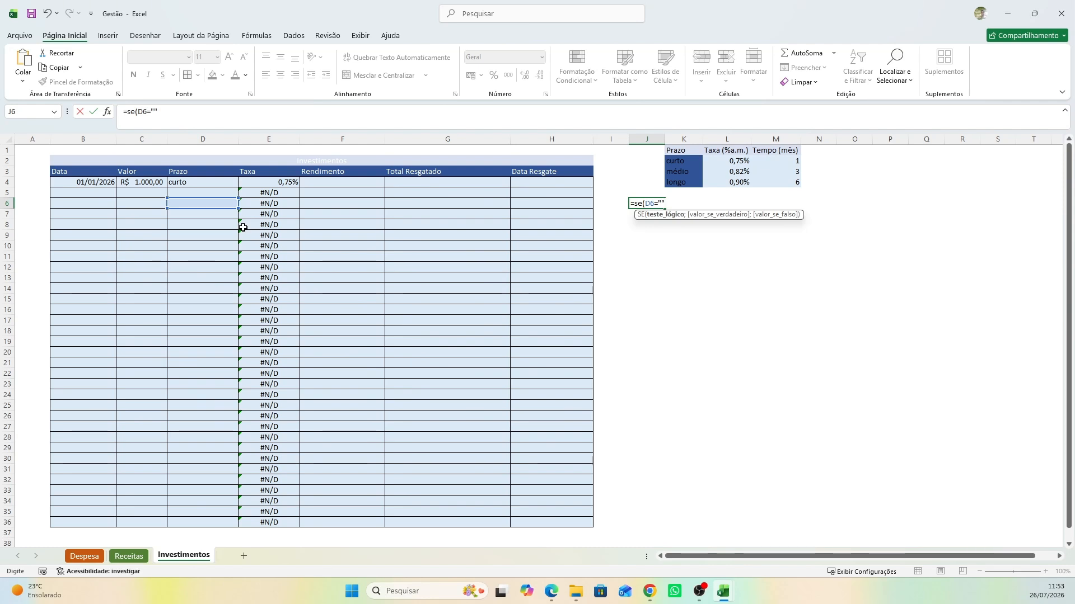
{"action": "key", "text": "Return"}
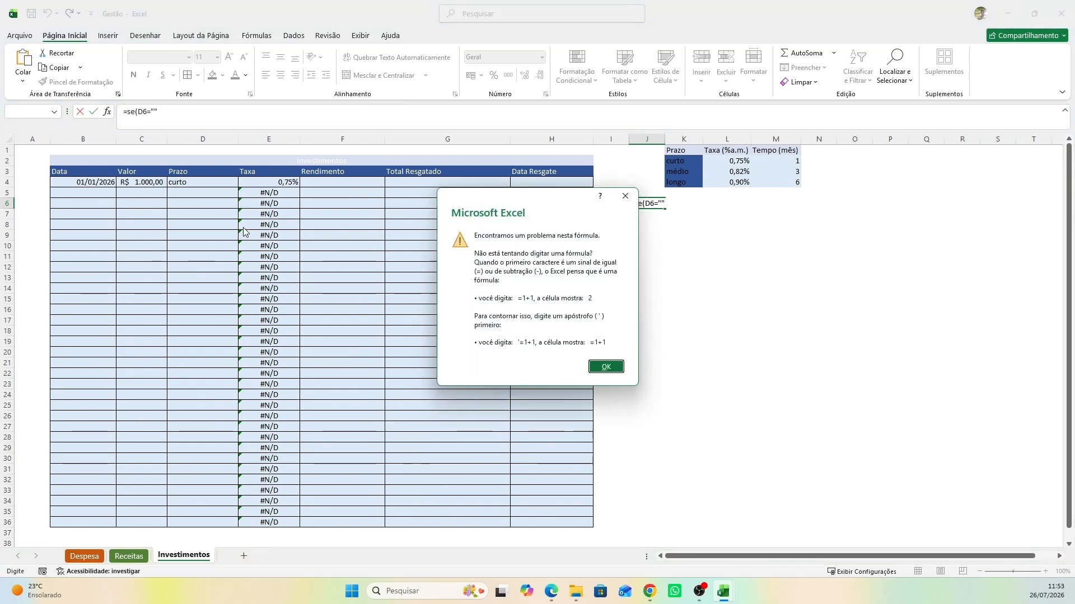
{"action": "left_click", "coordinate": [605, 366]}
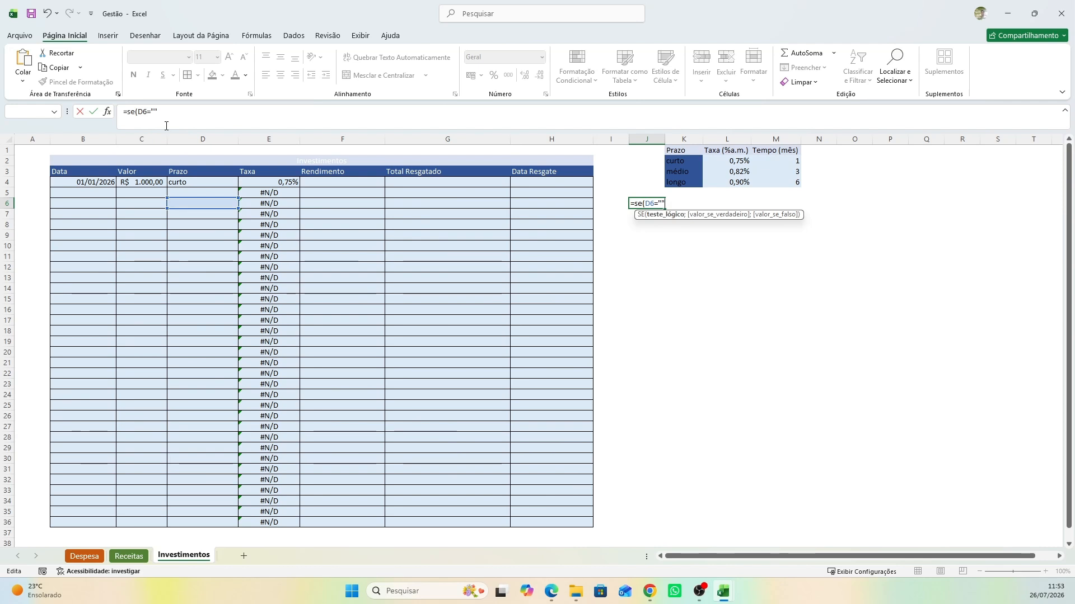
{"action": "type", "text": ";"}
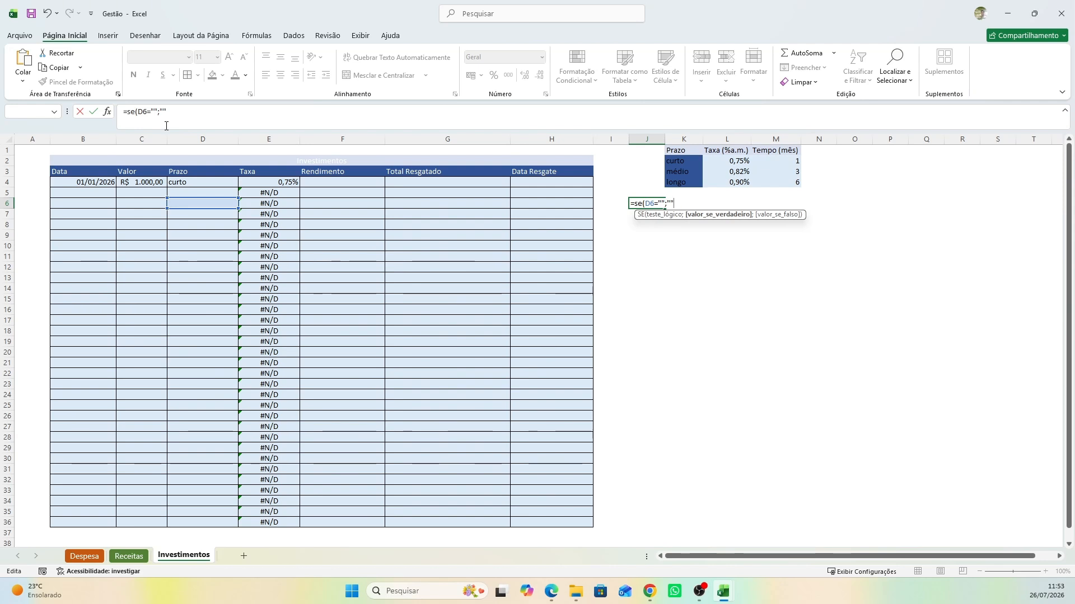
{"action": "type", "text": ";"}
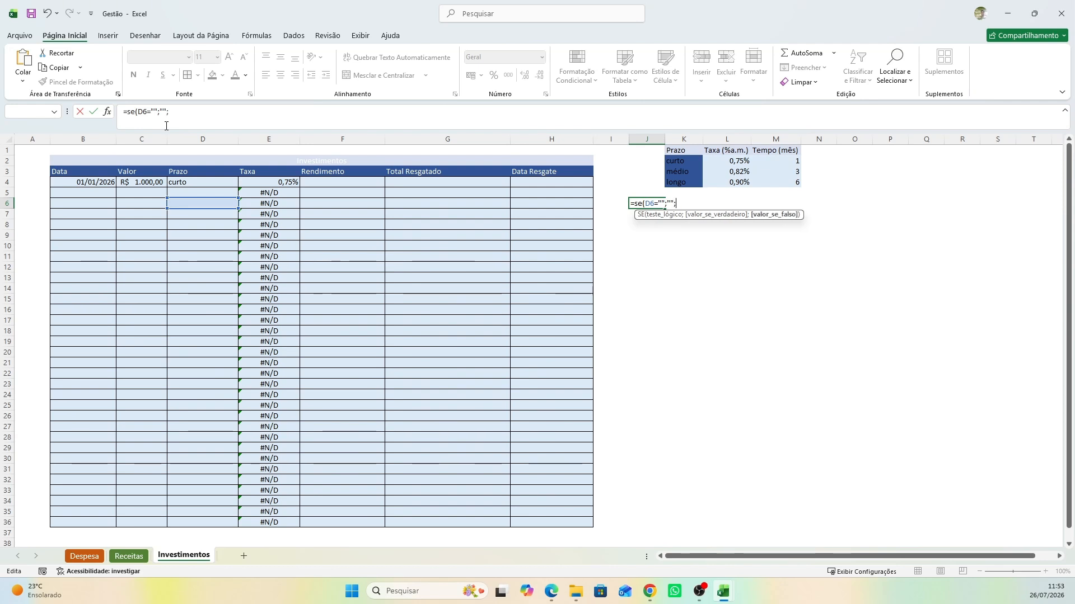
Nest a PROCV as the SE formula's false value, looking up D6 in the absolute range $K$2:$L$4
{"action": "type", "text": "procv"}
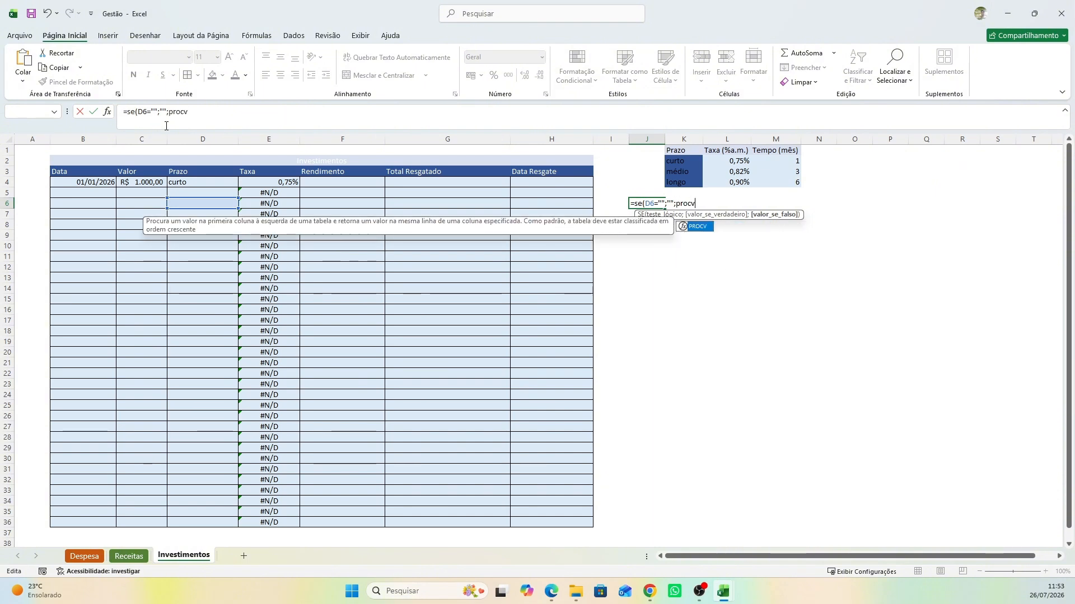
{"action": "type", "text": "("}
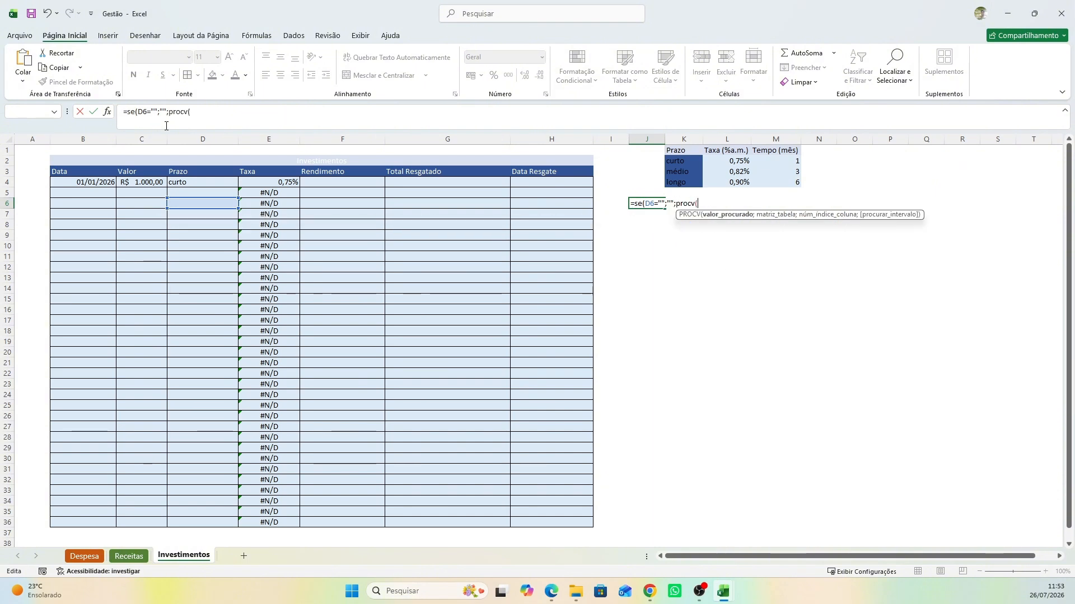
{"action": "left_click", "coordinate": [220, 202]}
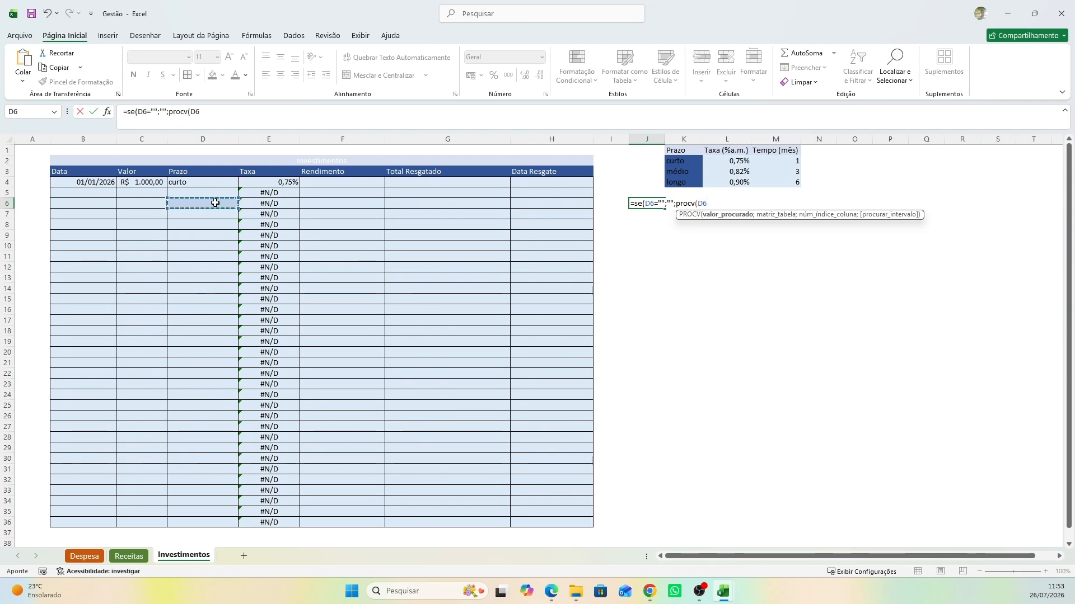
{"action": "type", "text": ";"}
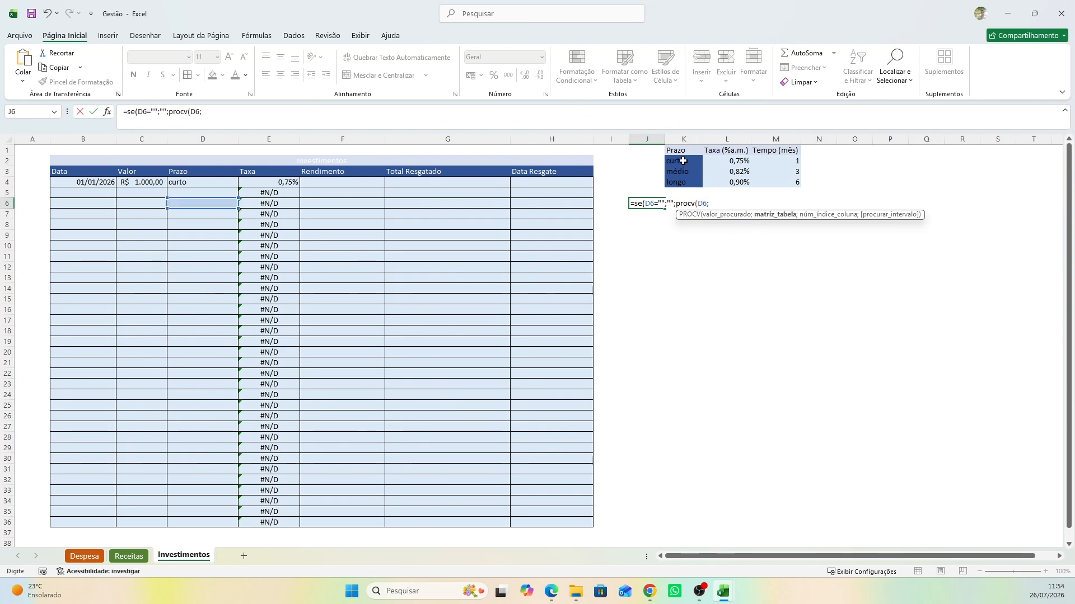
{"action": "left_click_drag", "start_coordinate": [682, 161], "coordinate": [742, 182]}
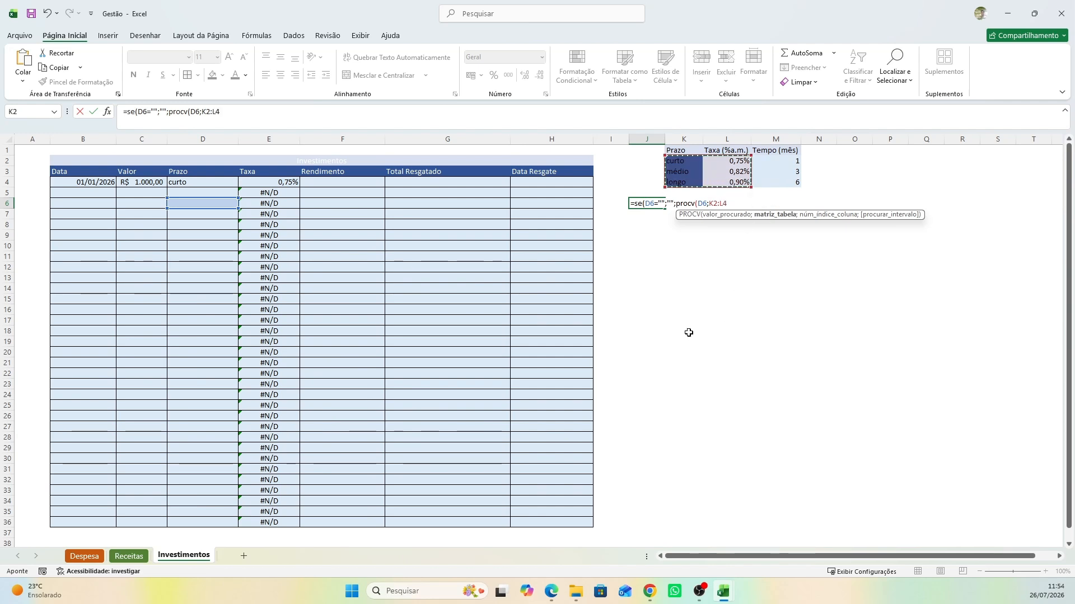
{"action": "key", "text": "F4"}
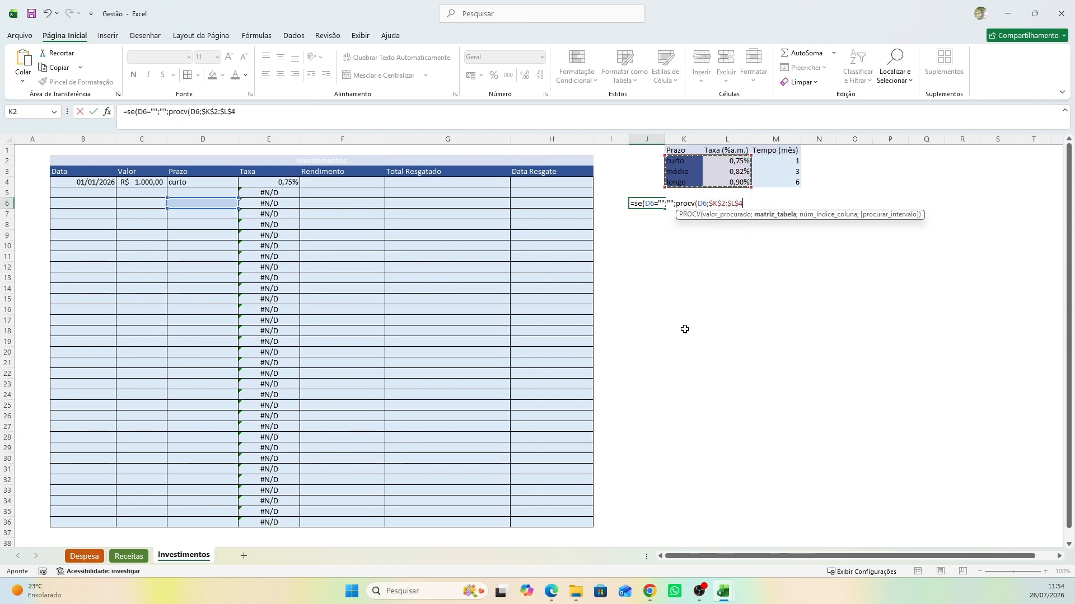
Complete the PROCV in J6 with column index 2 and exact match 0, close both functions and enter the formula
{"action": "type", "text": ";"}
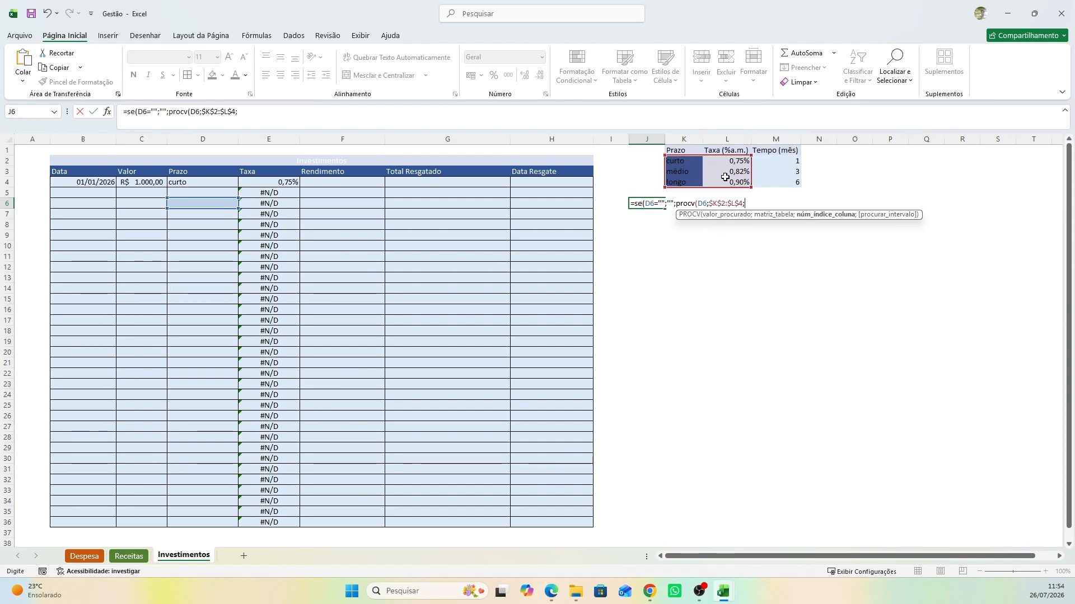
{"action": "type", "text": "2;"}
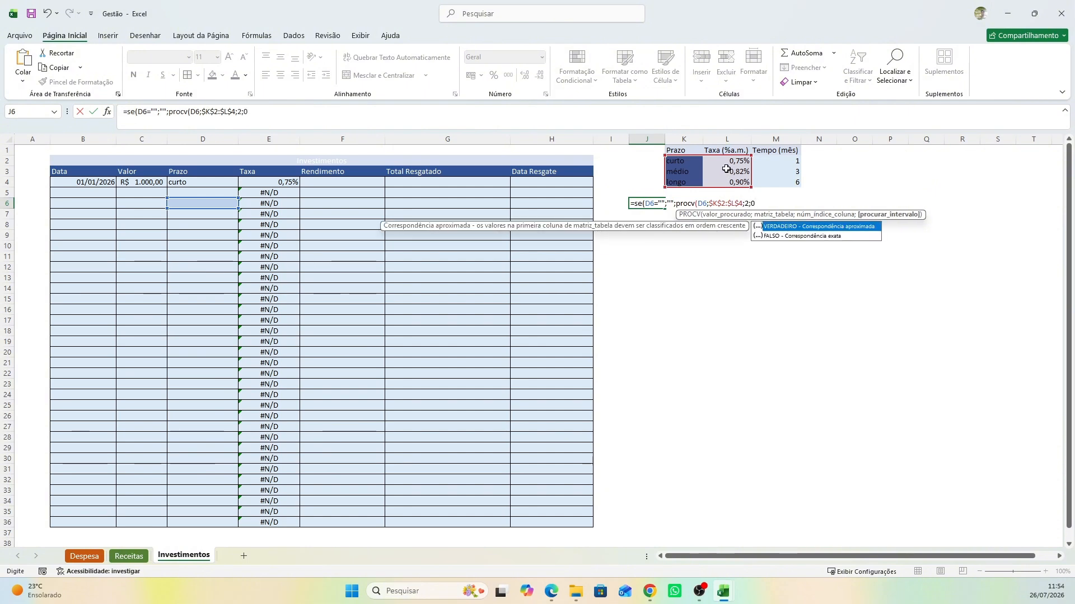
{"action": "type", "text": "0)"}
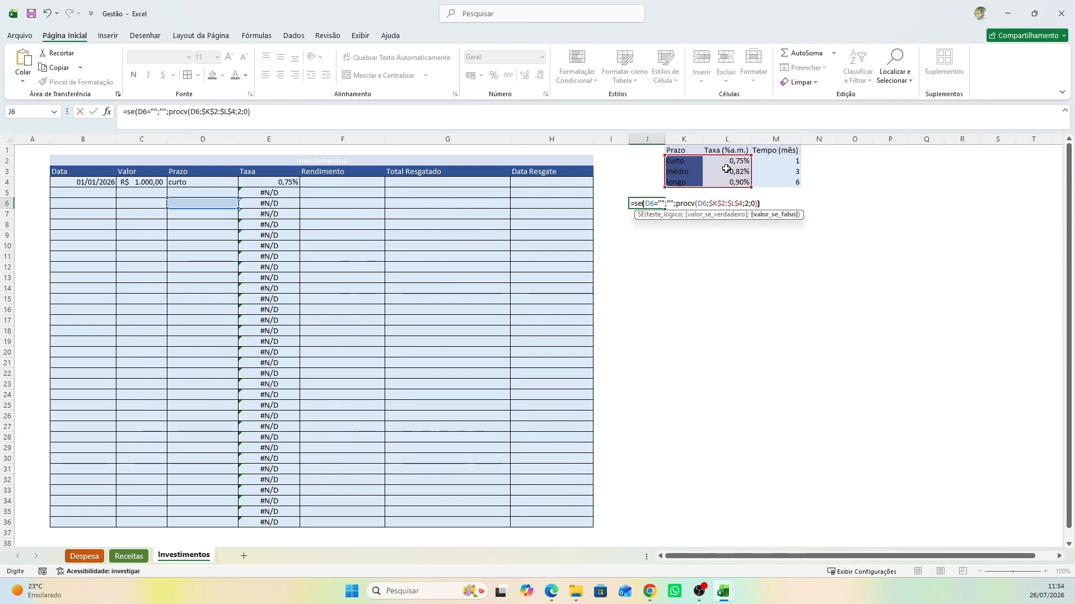
{"action": "type", "text": ")"}
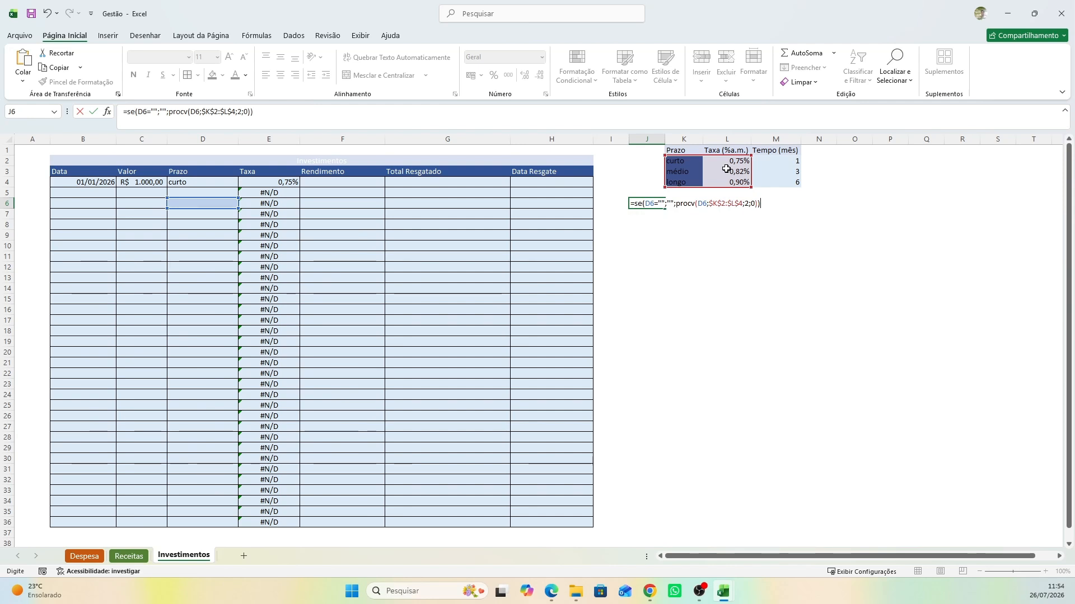
{"action": "key", "text": "Return"}
{"action": "key", "text": "Up"}
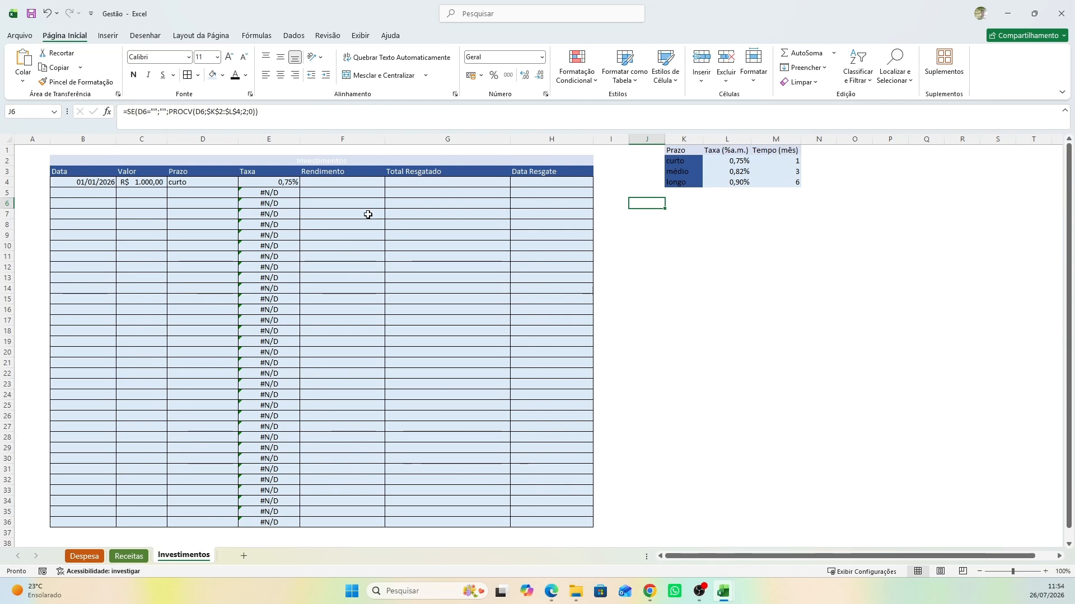
Copy the full SE formula text from J6 and replace the PROCV formula in Taxa cell E6 with it
{"action": "left_click_drag", "start_coordinate": [262, 114], "coordinate": [111, 112]}
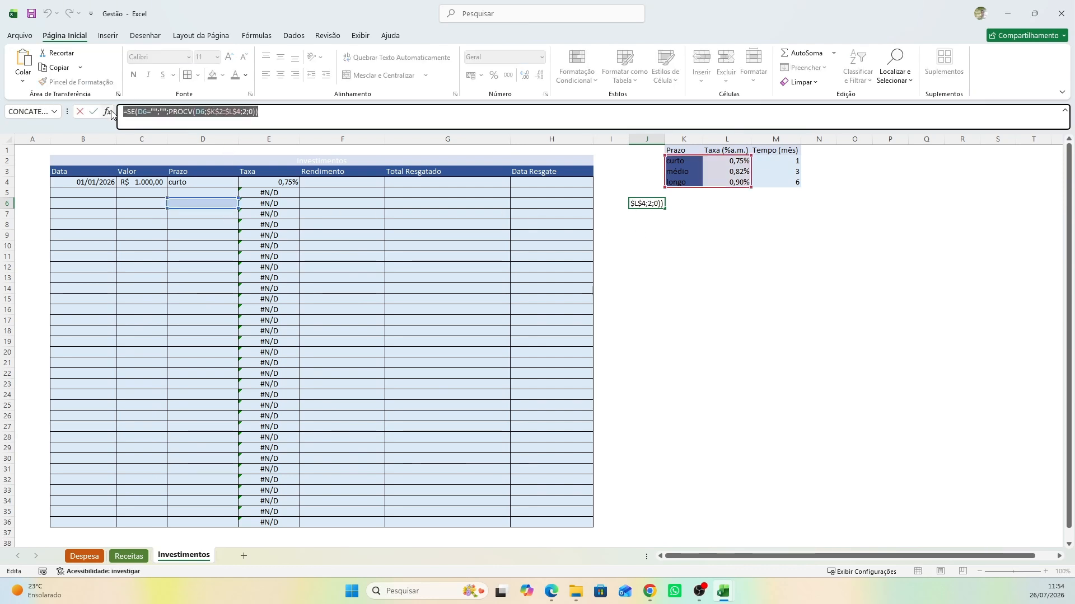
{"action": "key", "text": "ctrl+c"}
{"action": "key", "text": "Escape"}
{"action": "left_click", "coordinate": [286, 203]}
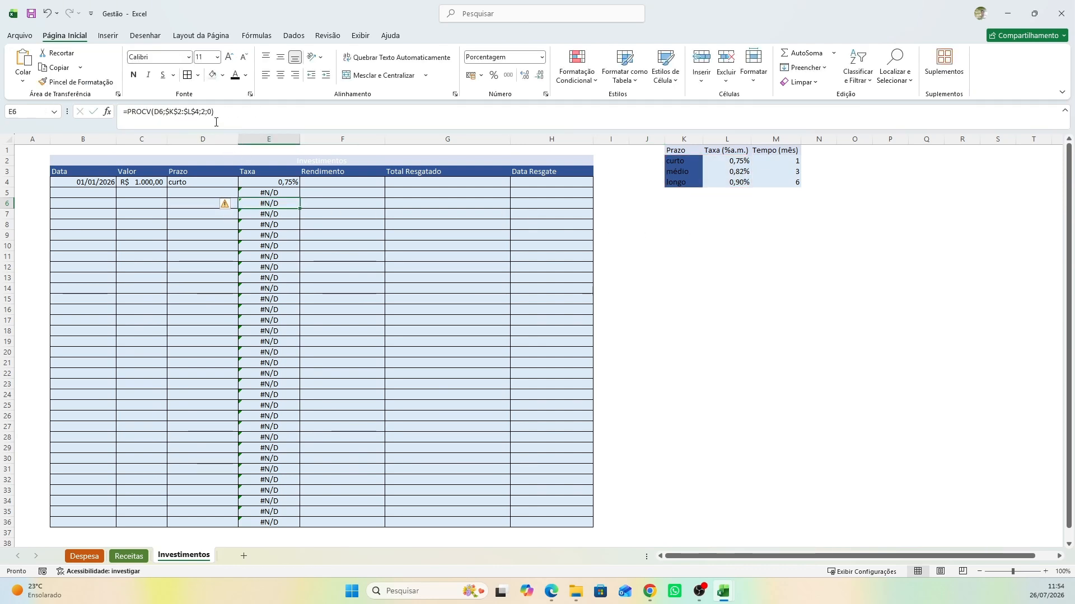
{"action": "left_click_drag", "start_coordinate": [219, 112], "coordinate": [84, 114]}
{"action": "key", "text": "ctrl+v"}
{"action": "key", "text": "Return"}
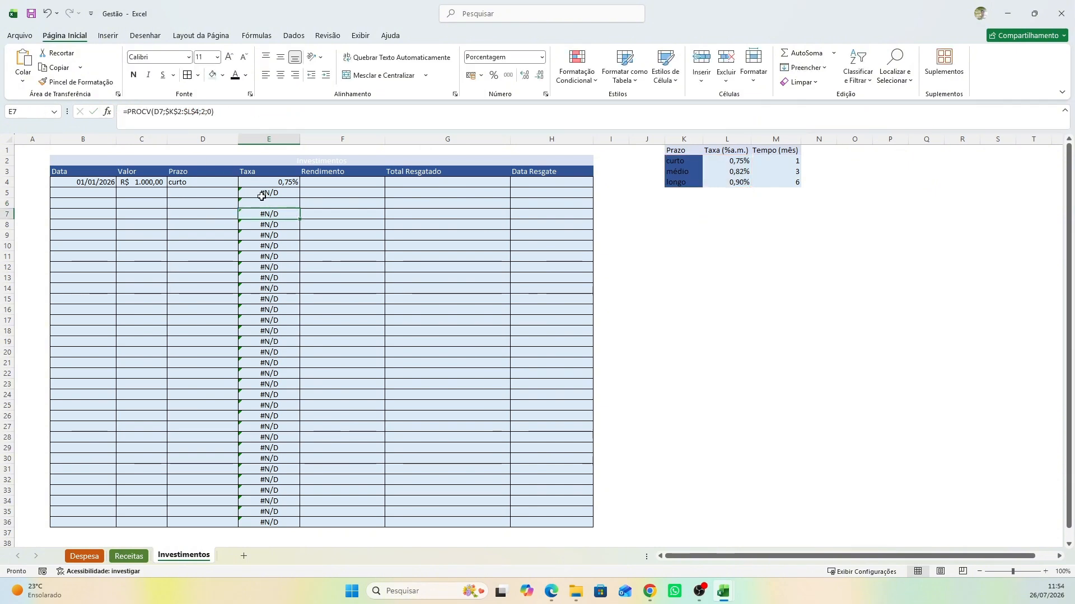
Fill the SE formula from E6 down to E36 and up to E4 in the Taxa column
{"action": "left_click", "coordinate": [260, 205]}
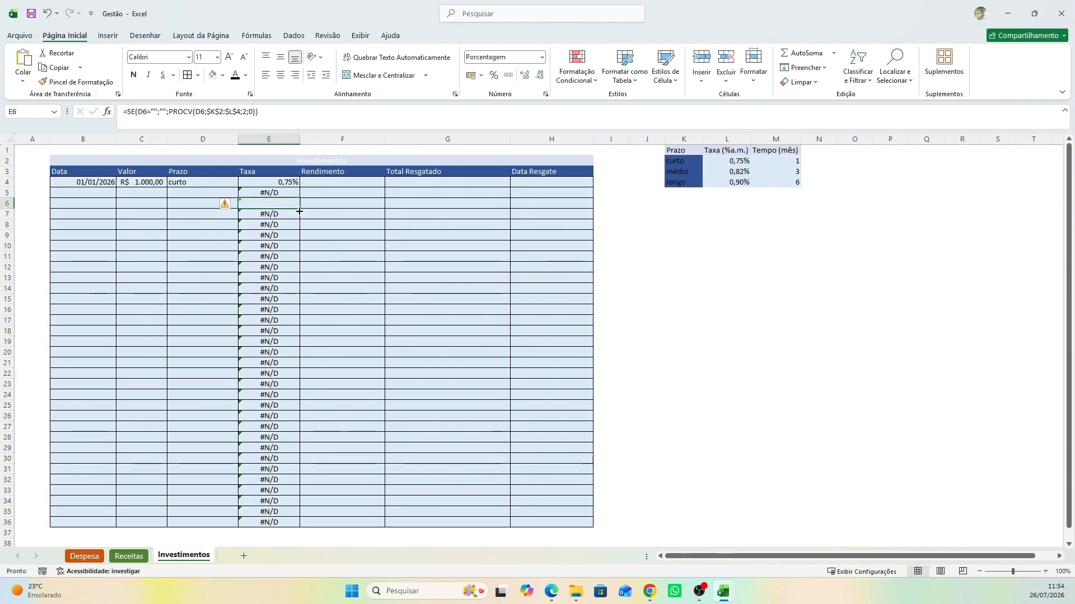
{"action": "left_click_drag", "start_coordinate": [300, 209], "coordinate": [301, 524]}
{"action": "left_click_drag", "start_coordinate": [303, 453], "coordinate": [299, 181]}
{"action": "left_click", "coordinate": [241, 172]}
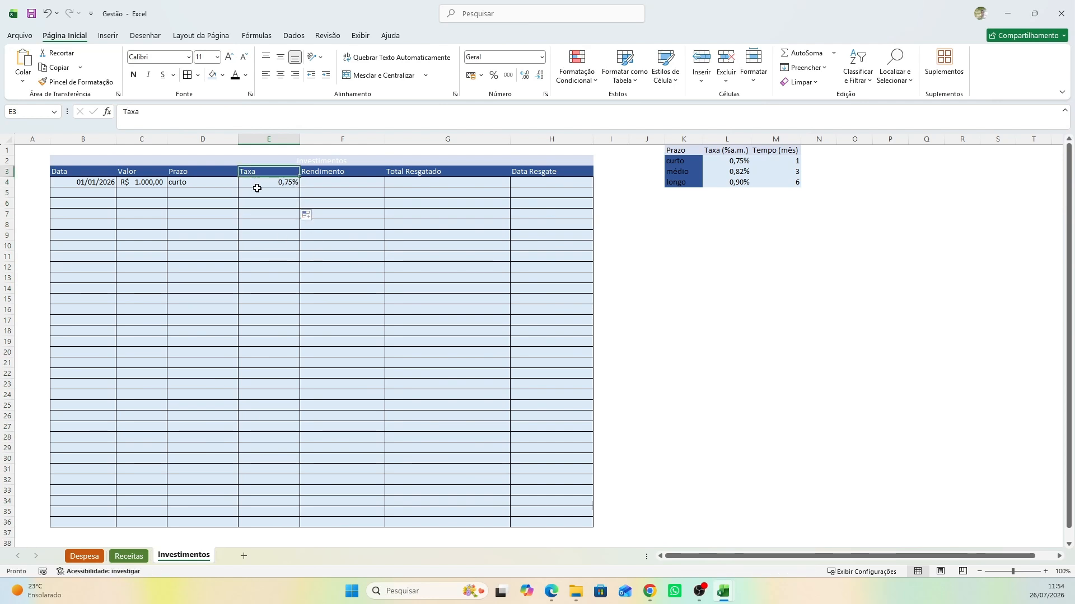
{"action": "left_click", "coordinate": [256, 188]}
{"action": "left_click_drag", "start_coordinate": [271, 195], "coordinate": [267, 522]}
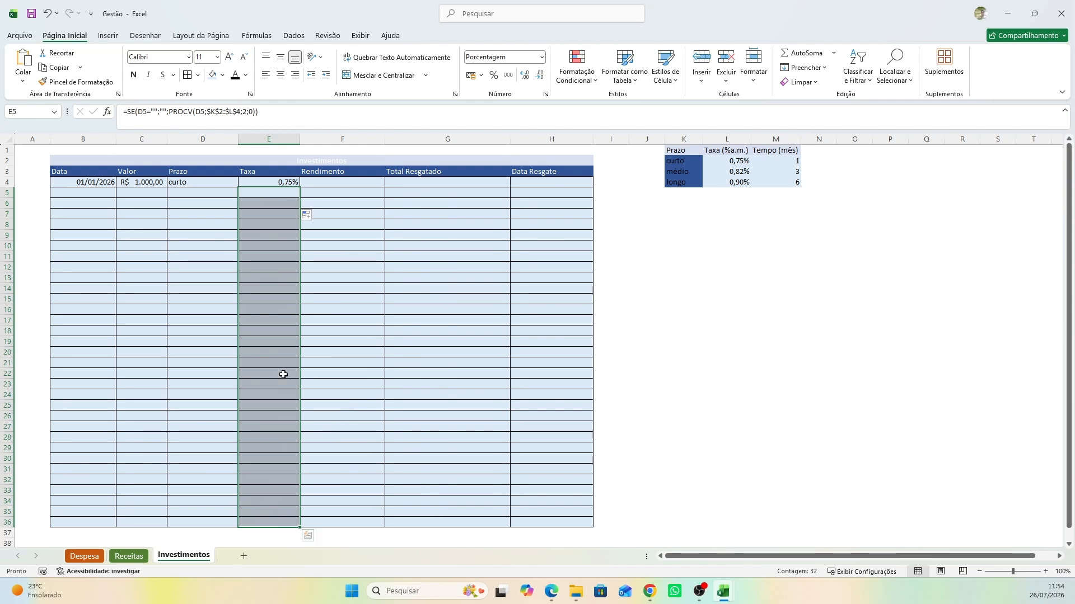
Test the terms longo, curto and médio in Prazo cell D5, and clear the cell again
{"action": "left_click", "coordinate": [234, 193]}
{"action": "left_click", "coordinate": [242, 194]}
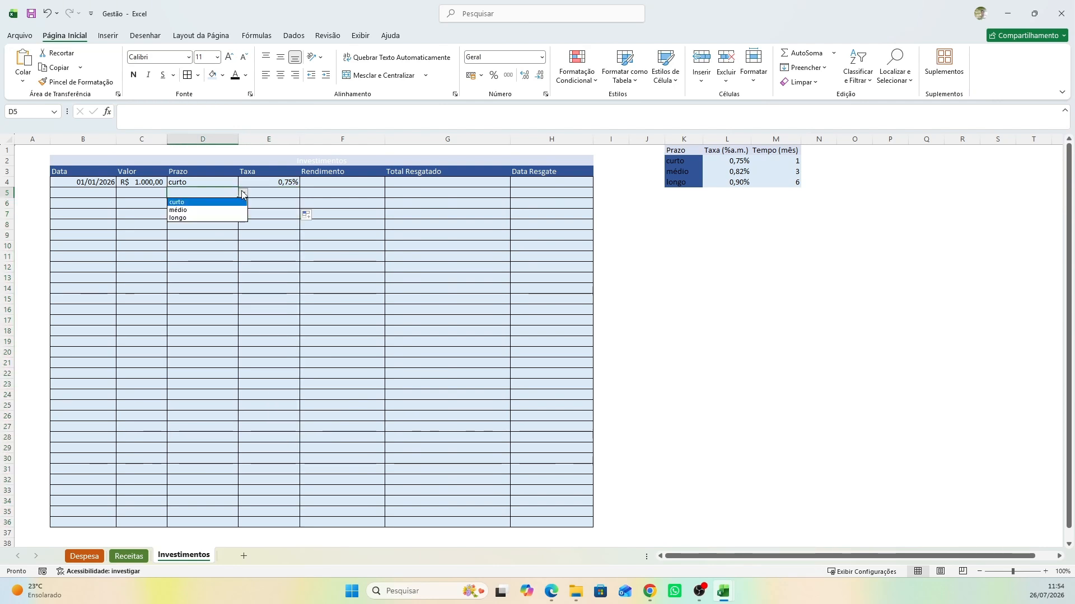
{"action": "left_click", "coordinate": [194, 217]}
{"action": "left_click", "coordinate": [243, 193]}
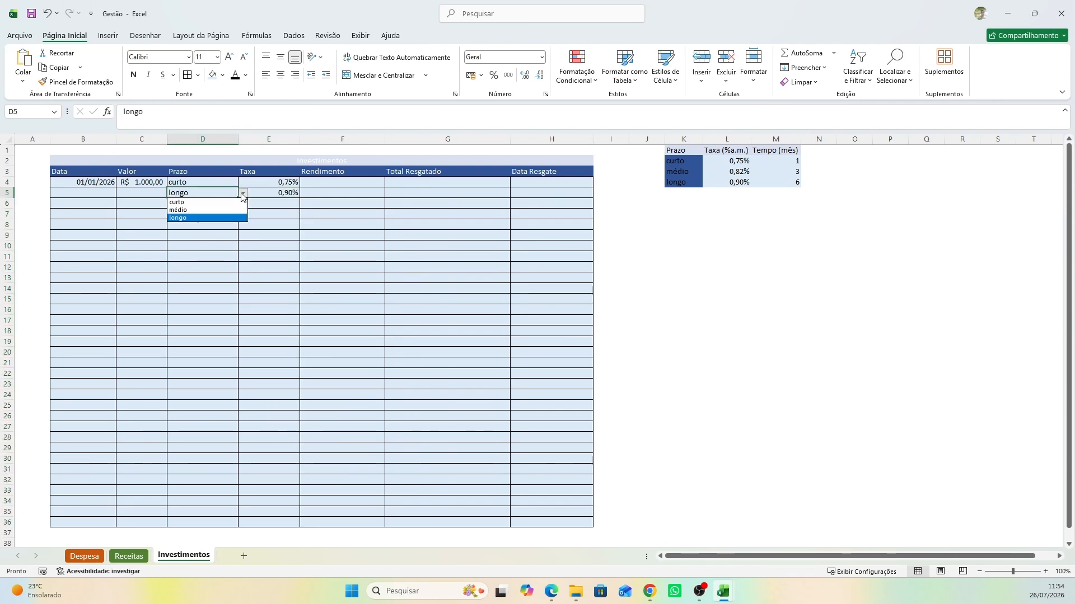
{"action": "left_click", "coordinate": [185, 202]}
{"action": "left_click", "coordinate": [243, 193]}
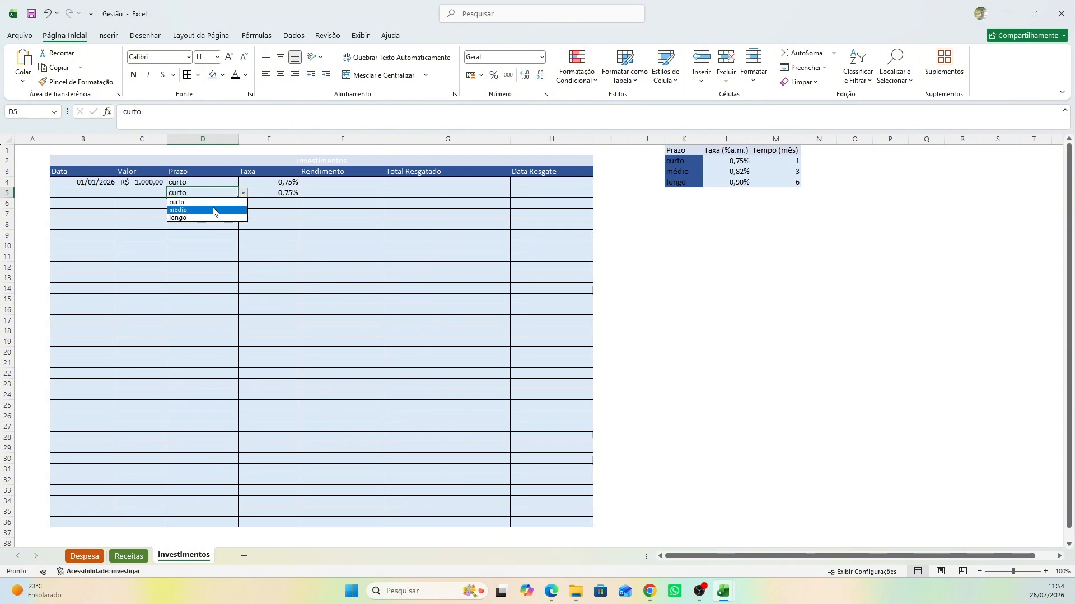
{"action": "left_click", "coordinate": [214, 211]}
{"action": "left_click", "coordinate": [242, 193]}
{"action": "left_click", "coordinate": [207, 202]}
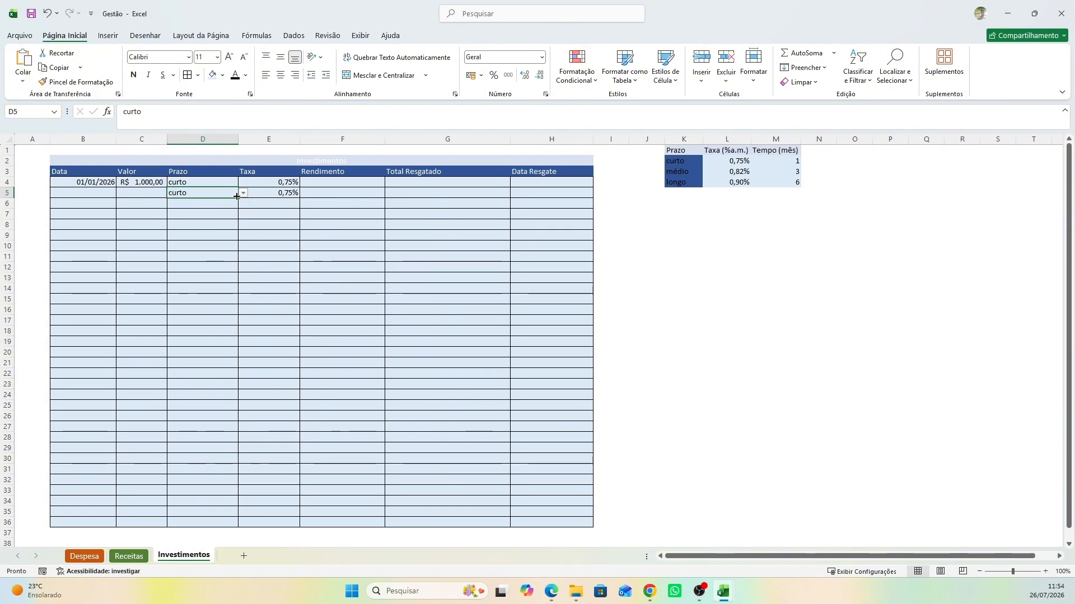
{"action": "key", "text": "Delete"}
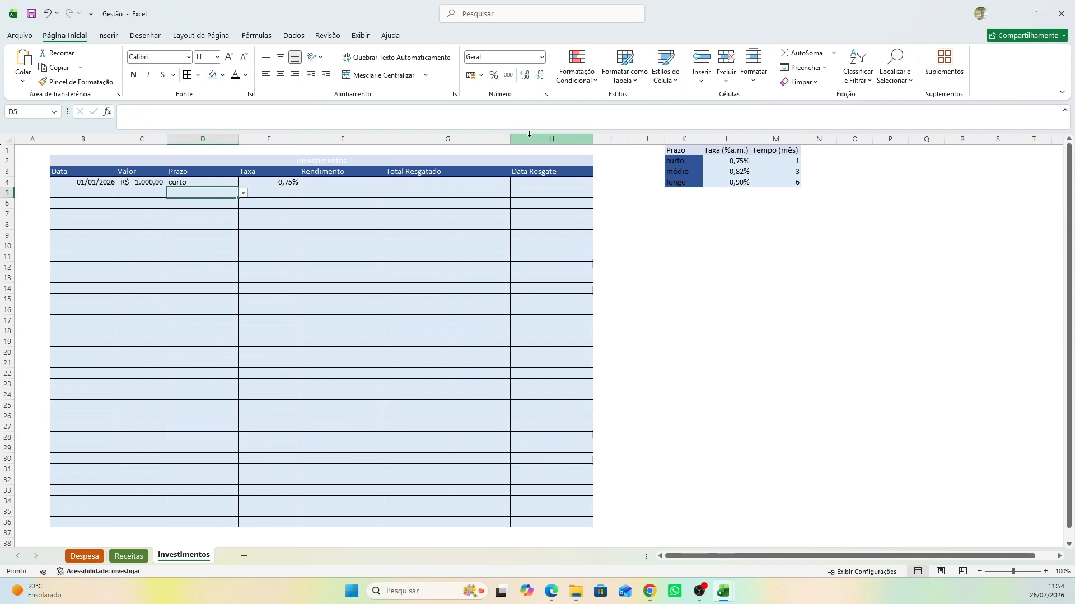